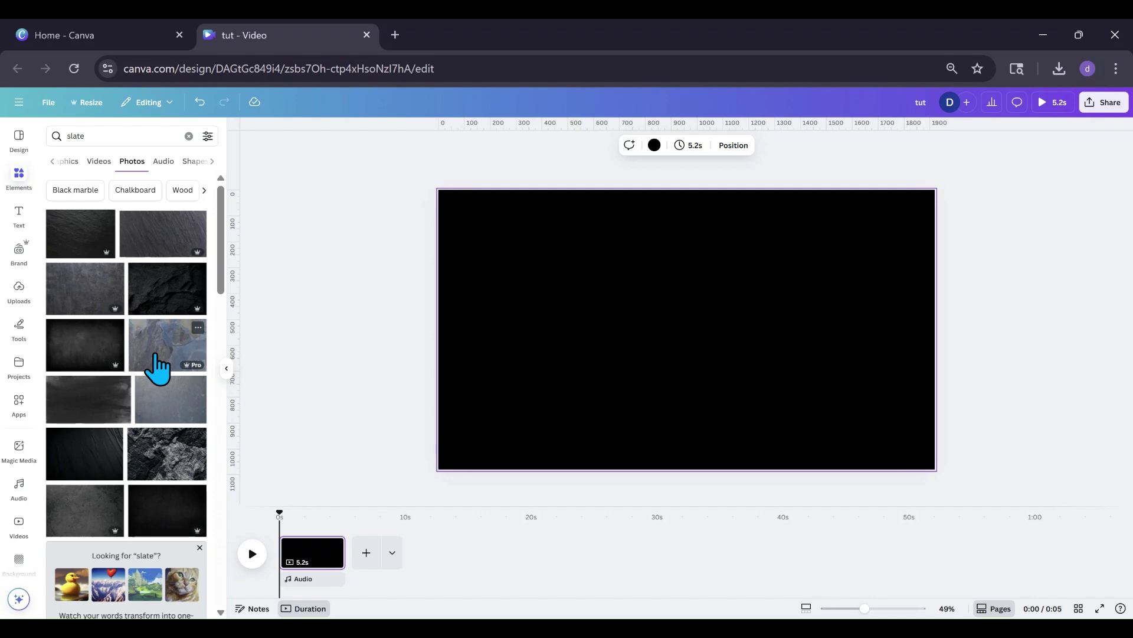
Add the blue/gray slate background photo to the blank page and enlarge it to cover the whole page.
left_click(156, 366)
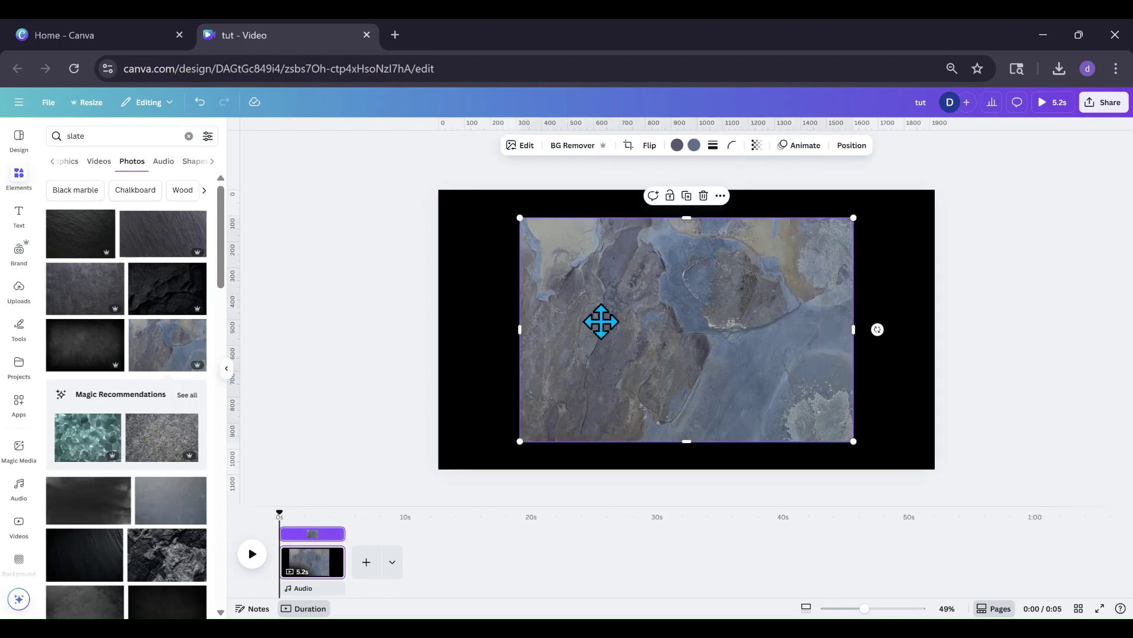
left_click_drag(599, 319, 599, 321)
left_click(199, 328)
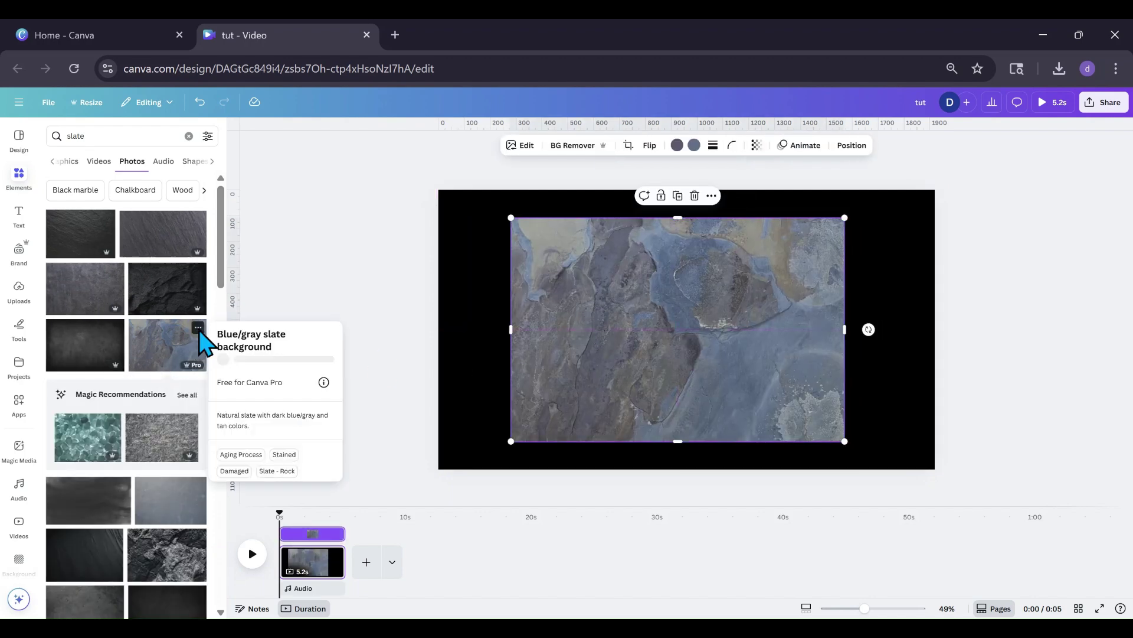
left_click(564, 324)
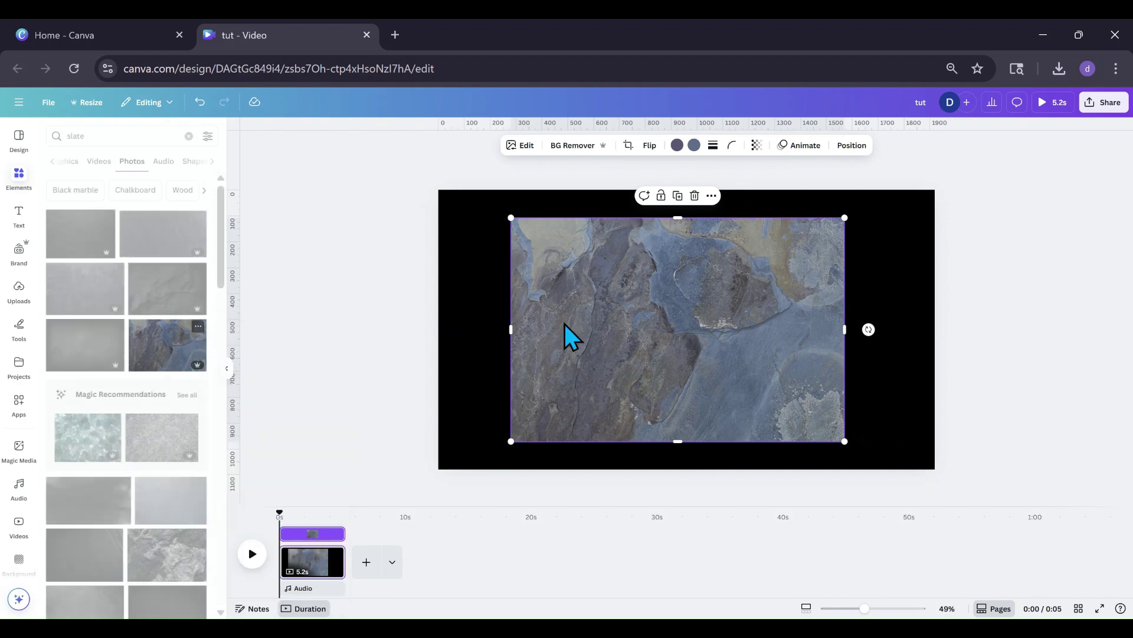
left_click_drag(564, 324, 488, 292)
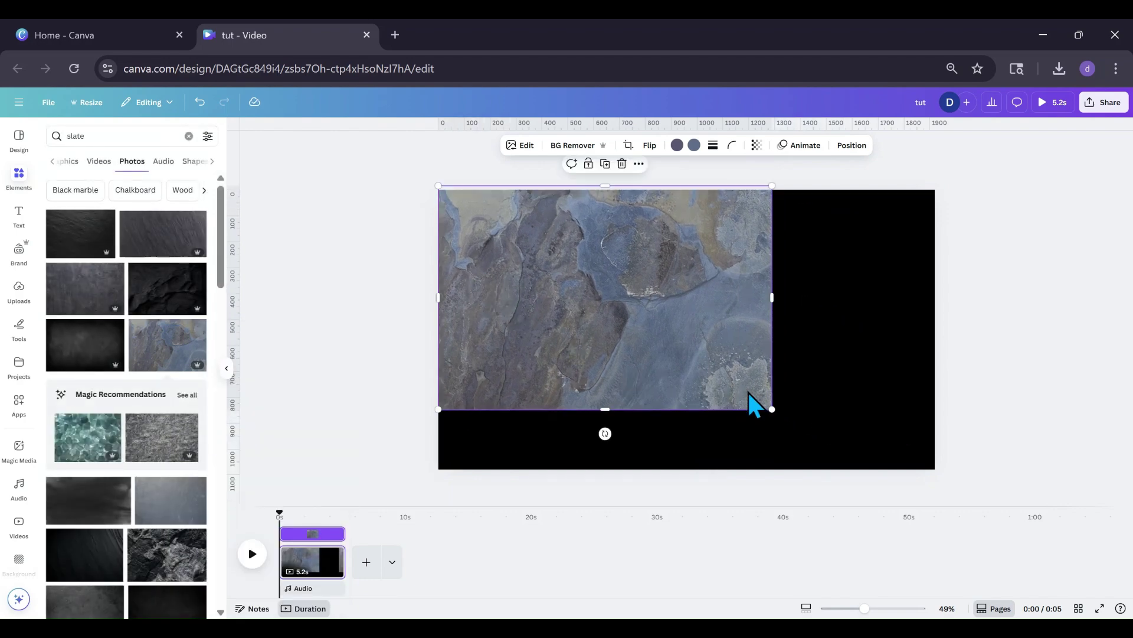
left_click_drag(772, 410, 986, 477)
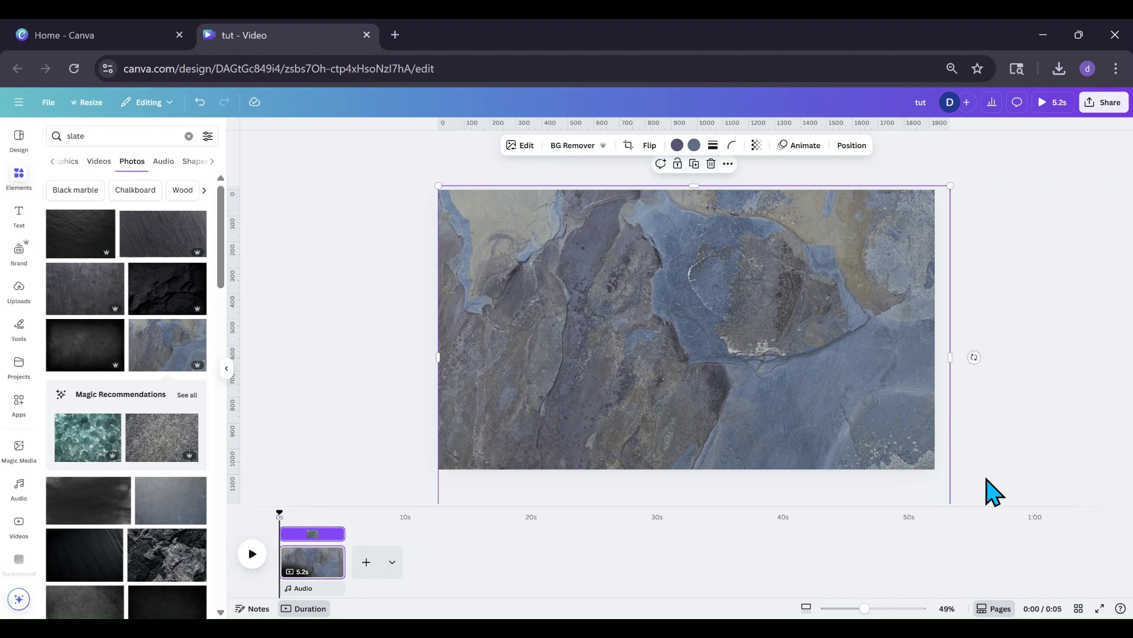
Set the slate photo's transparency to 48 so that it blends with the black page background.
left_click(757, 145)
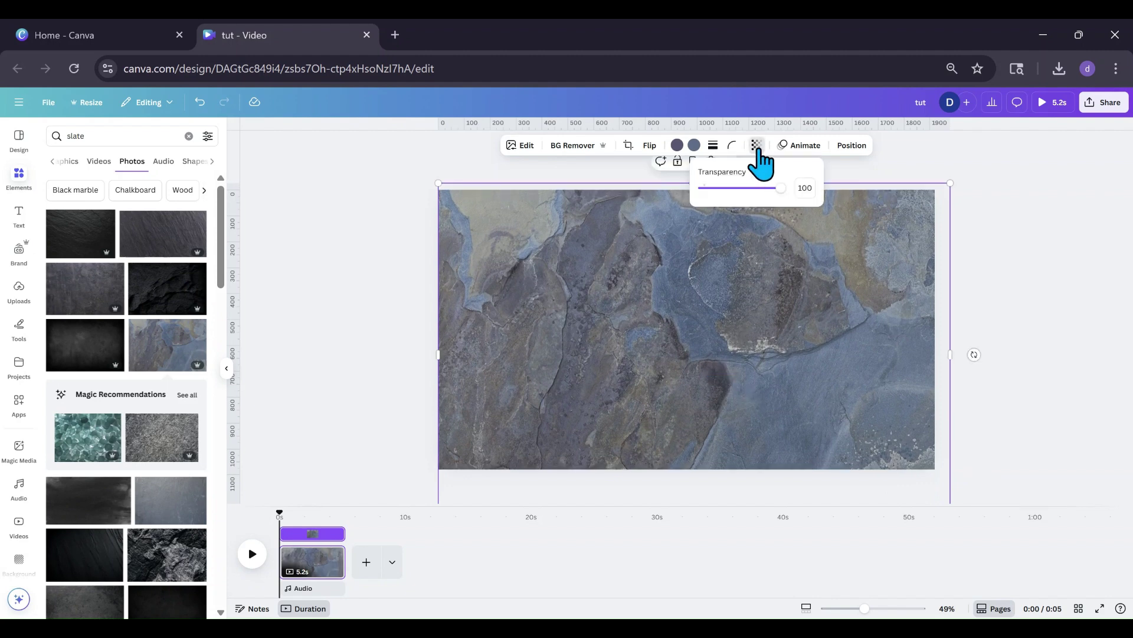
left_click_drag(784, 188, 741, 192)
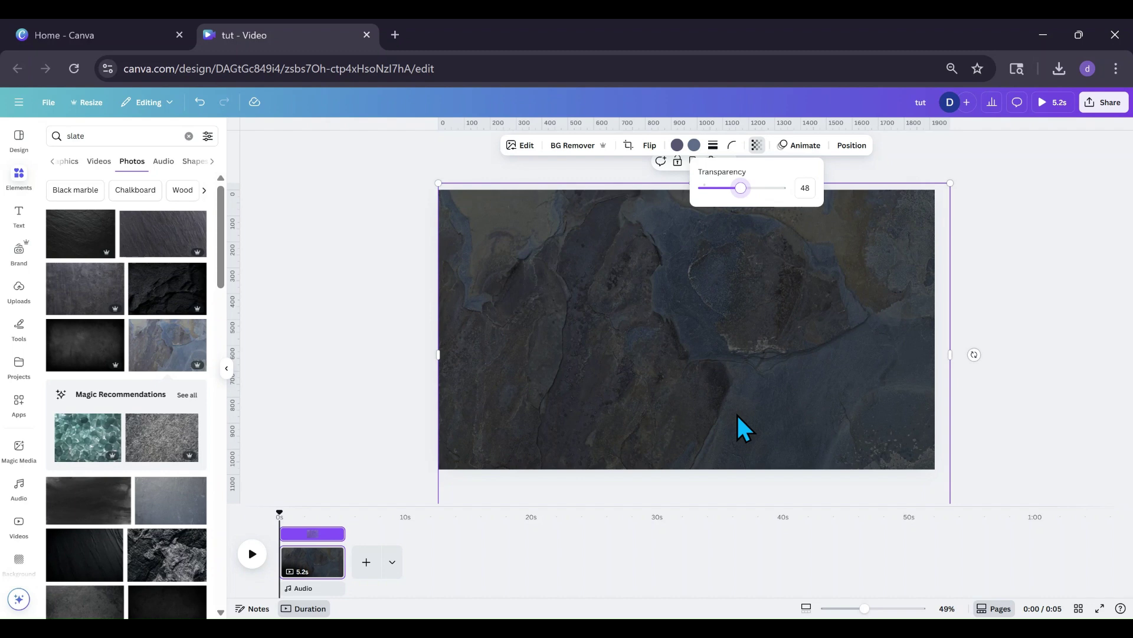
left_click(760, 289)
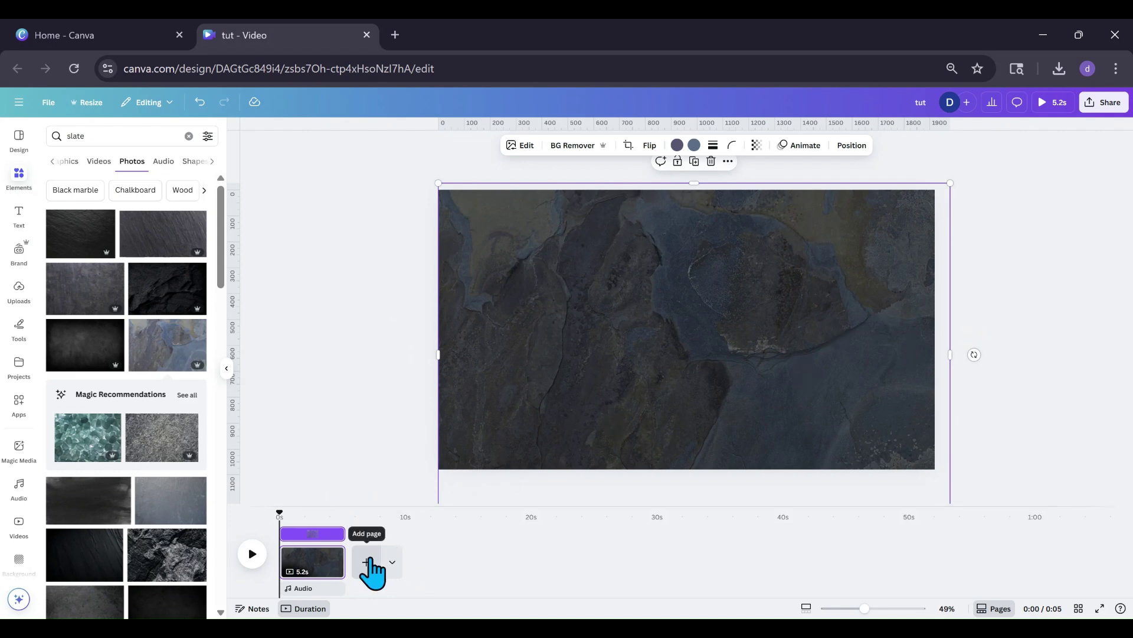
Duplicate the slate page and delete the resulting second page.
left_click(332, 555)
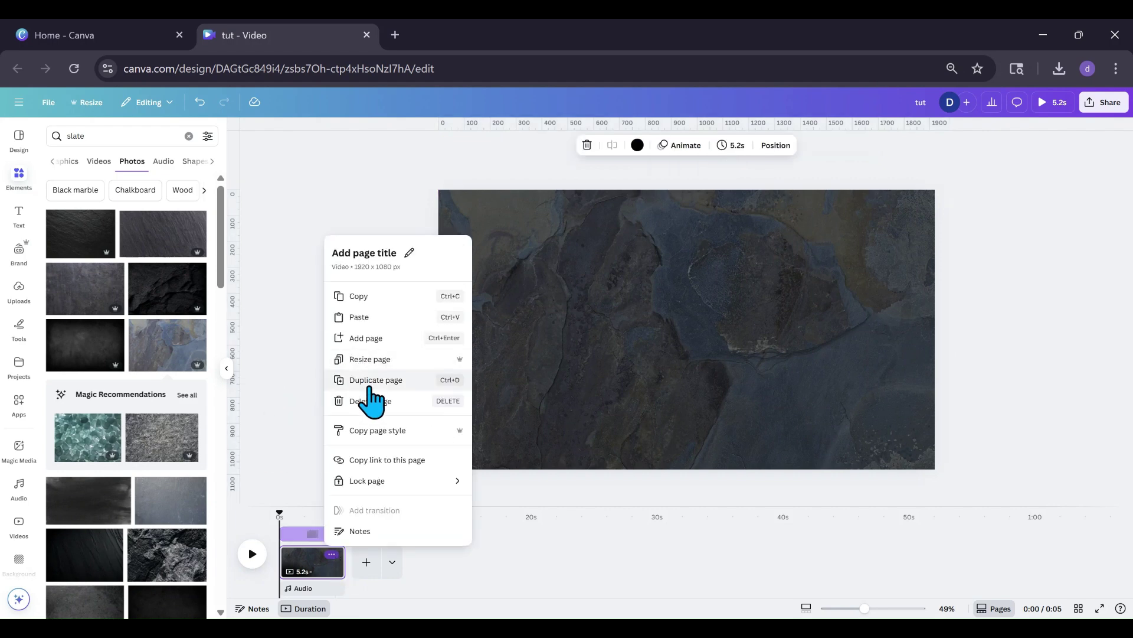
left_click(373, 381)
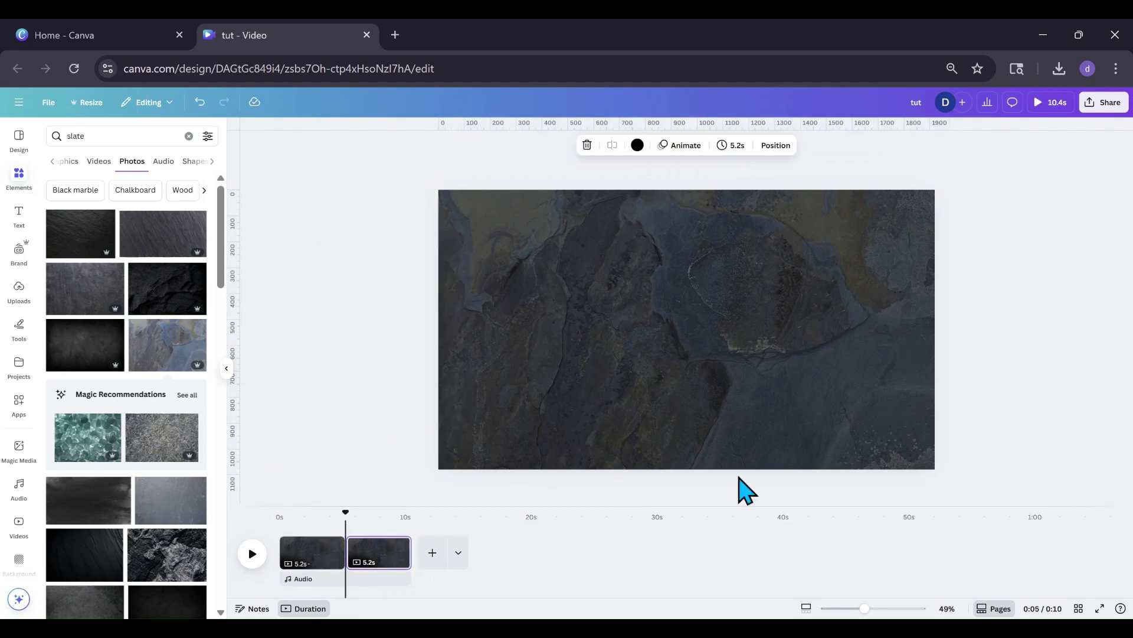
left_click(399, 544)
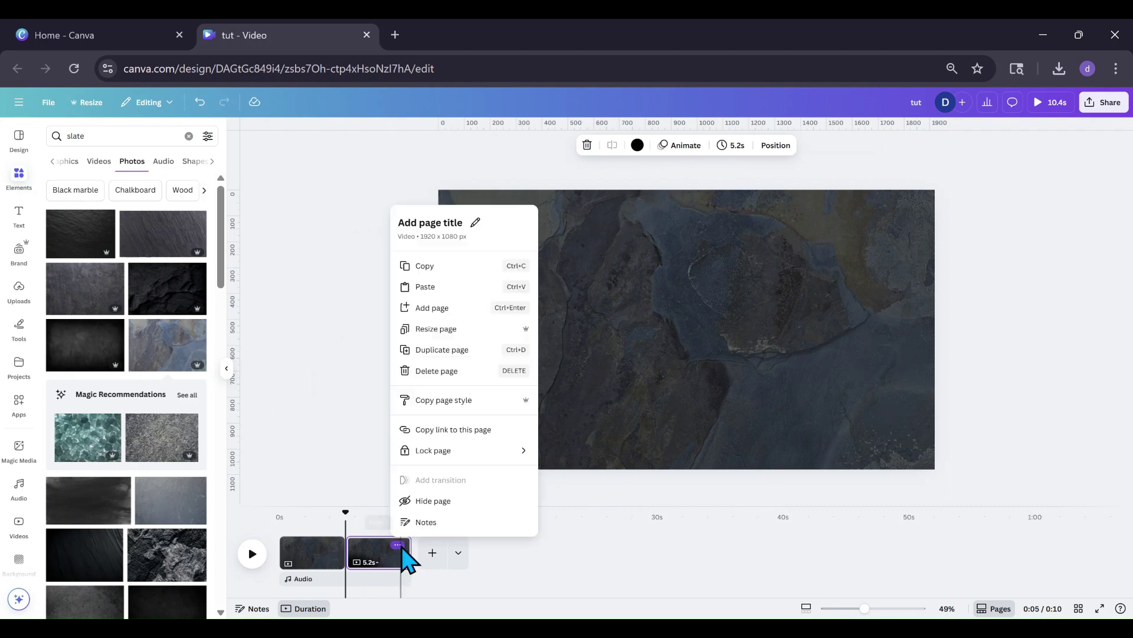
left_click(437, 370)
Duplicate the remaining slate page to make a second page.
left_click(323, 558)
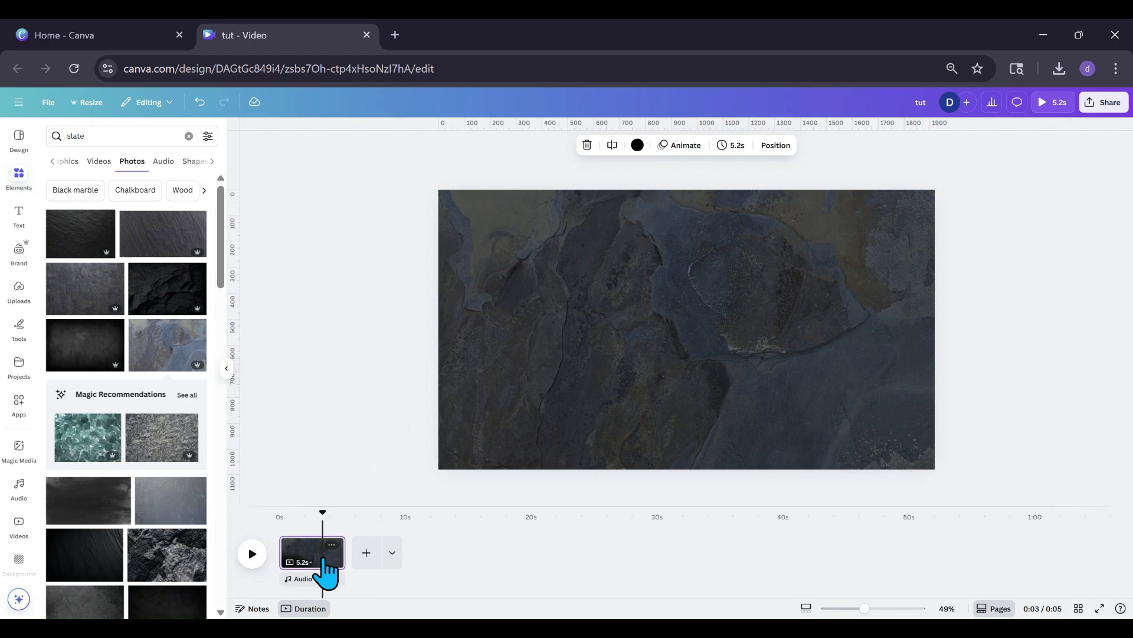
key("ctrl+d")
Duplicate the slate page four more times and undo those four duplications.
key("ctrl+d")
key("ctrl+d")
key("ctrl+d")
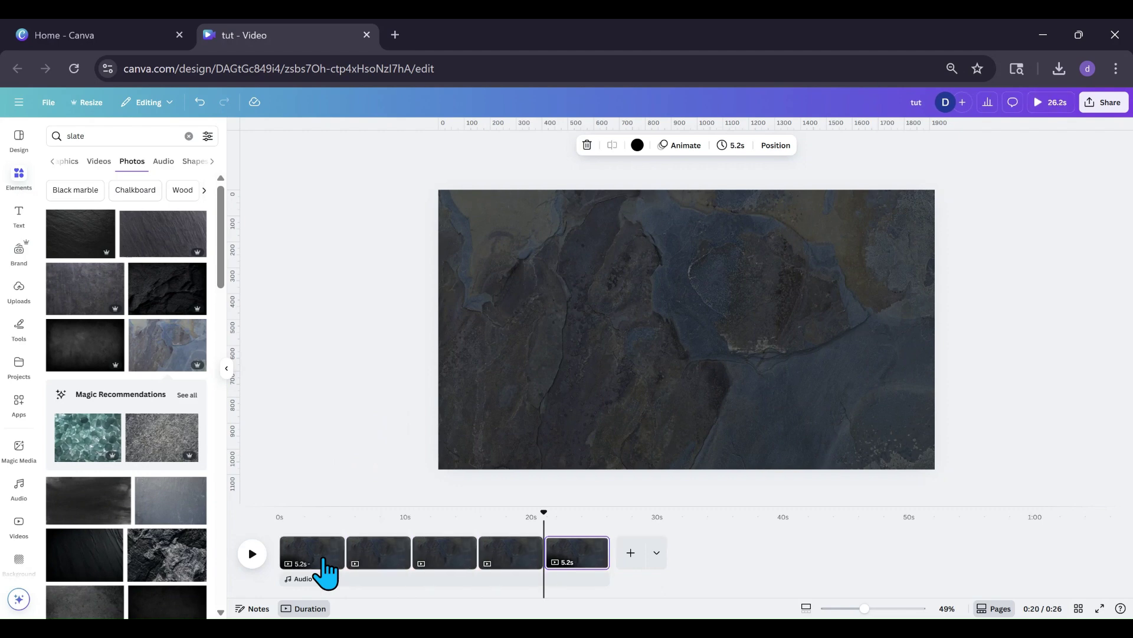
key("ctrl+d")
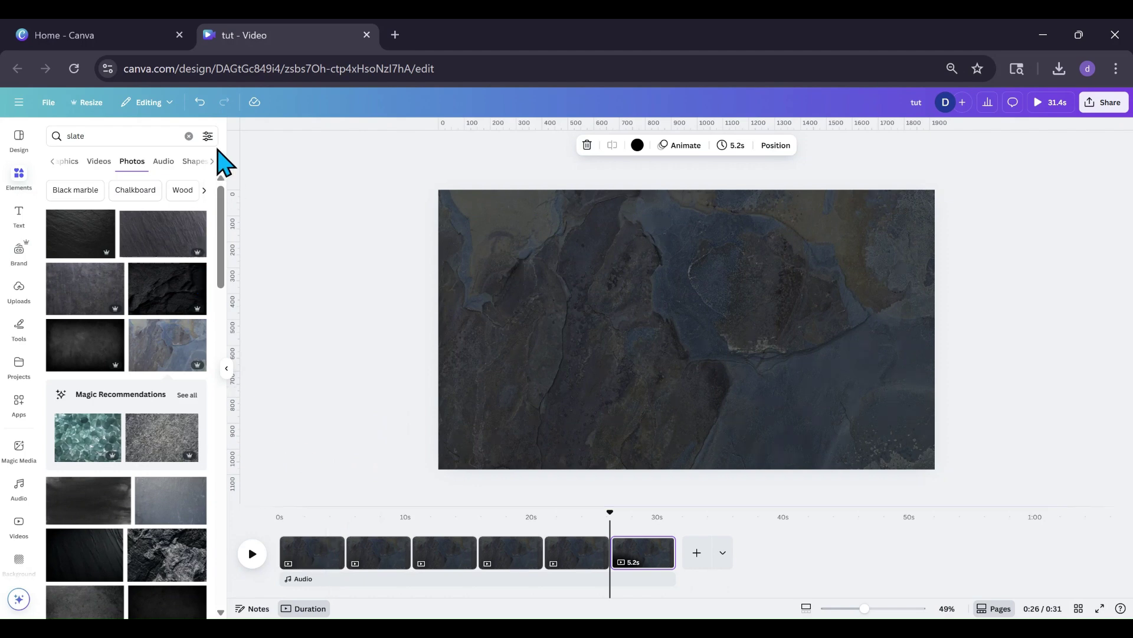
left_click(200, 103)
left_click(200, 102)
left_click(200, 103)
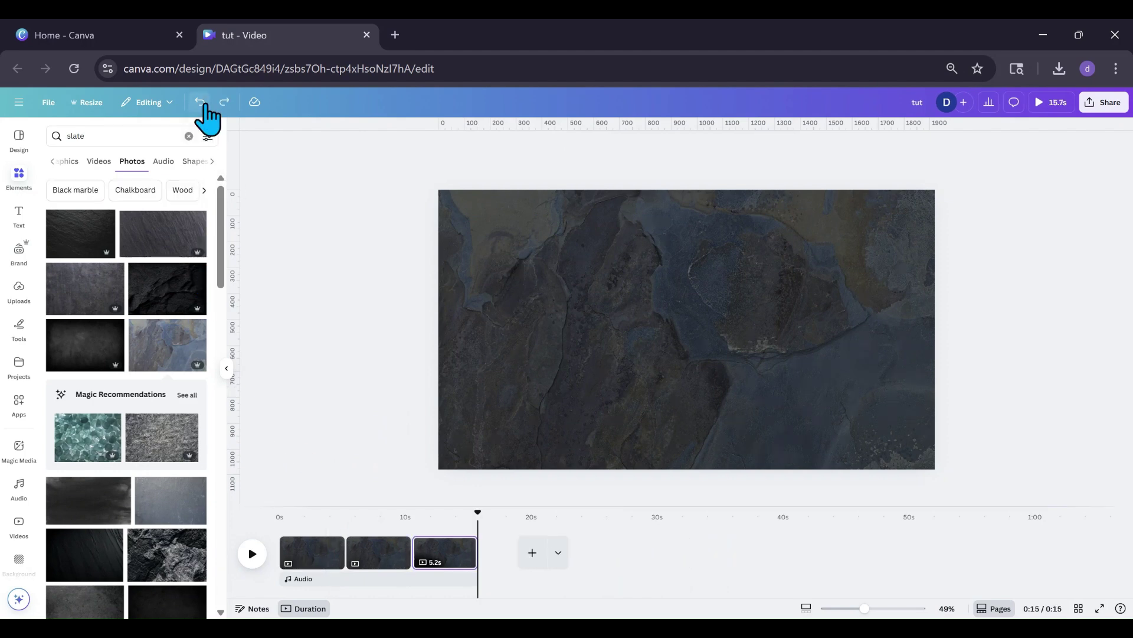
left_click(201, 102)
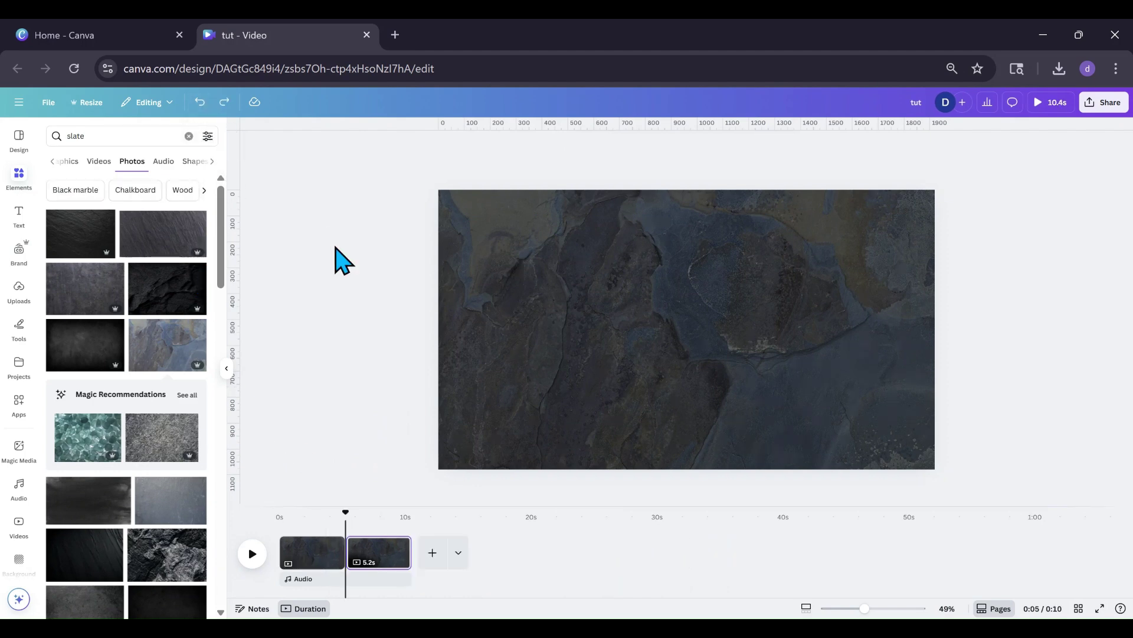
Add the recently used family photo to the second page and position it near the page's centre.
left_click(226, 369)
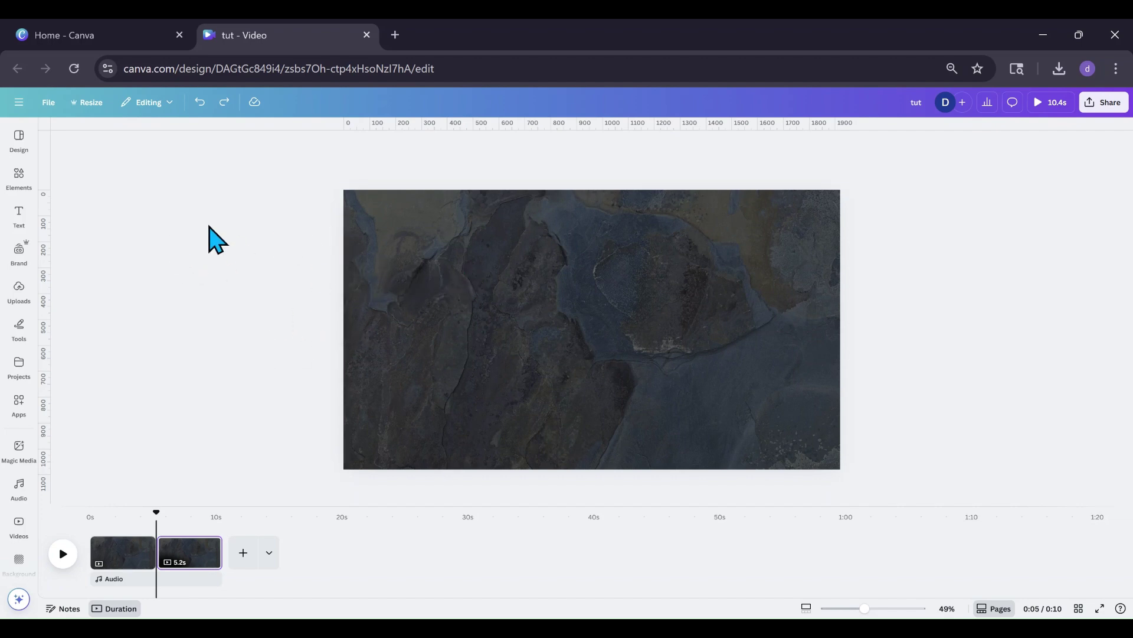
left_click(19, 188)
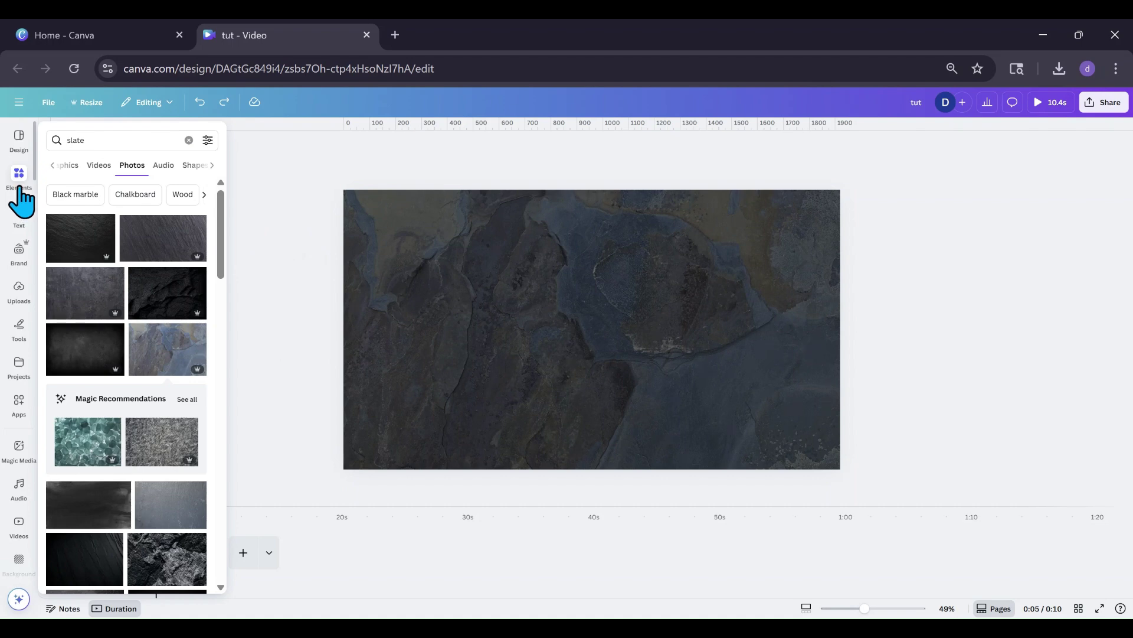
left_click(189, 140)
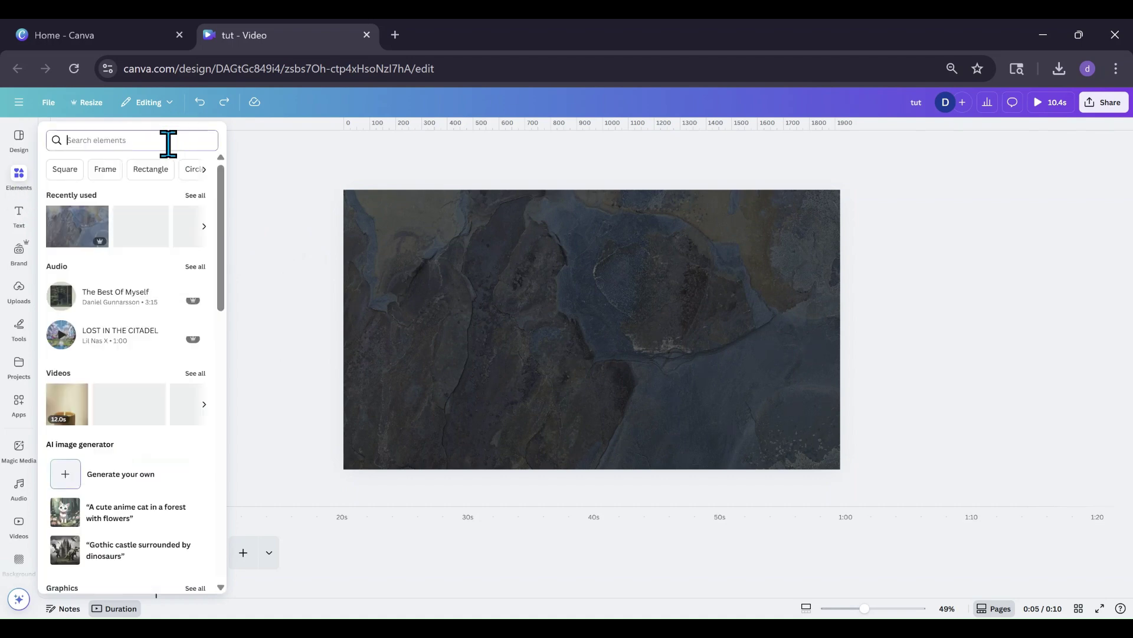
left_click(194, 196)
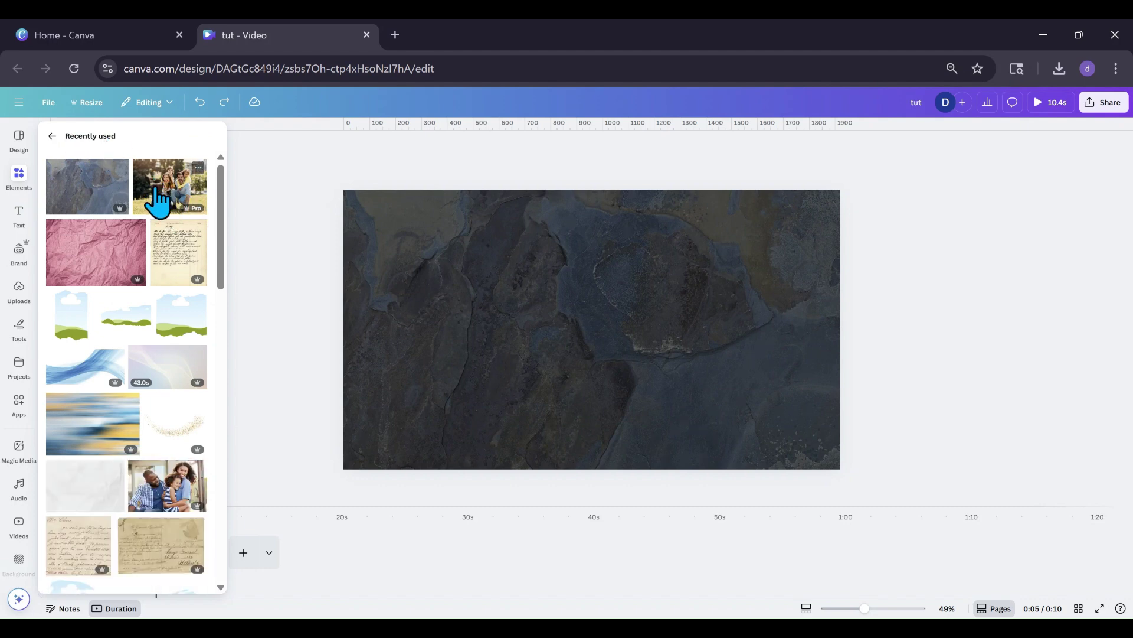
left_click(158, 201)
left_click(530, 313)
left_click_drag(530, 313, 552, 332)
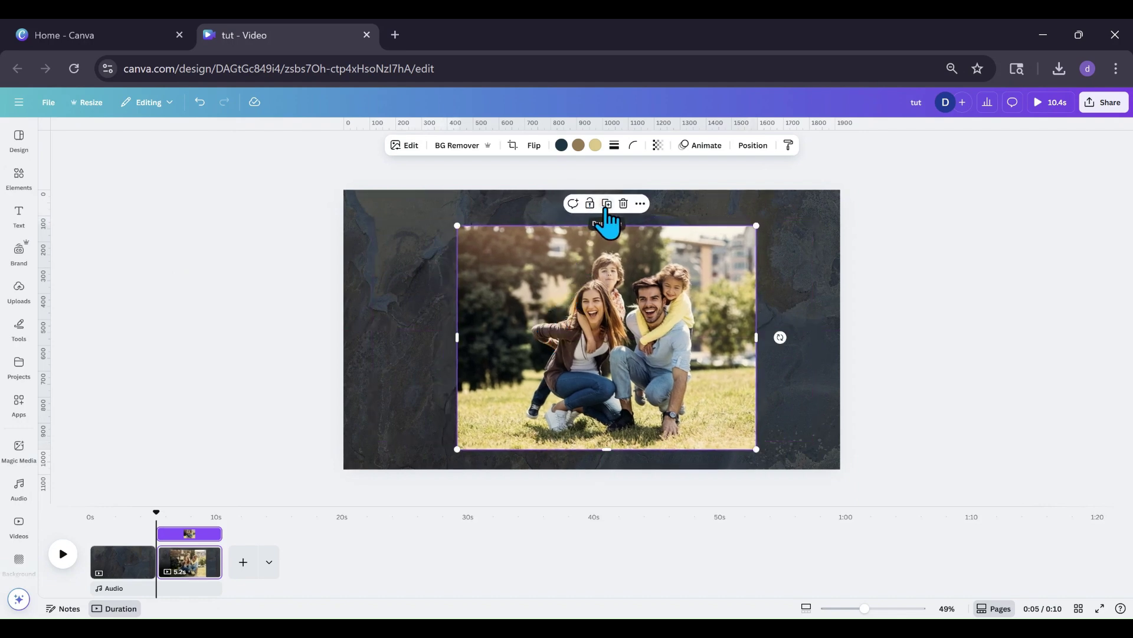
Duplicate the family photo, placing the copy at the page's lower right and the original at its upper left.
left_click(607, 203)
left_click_drag(626, 328, 806, 351)
left_click(557, 331)
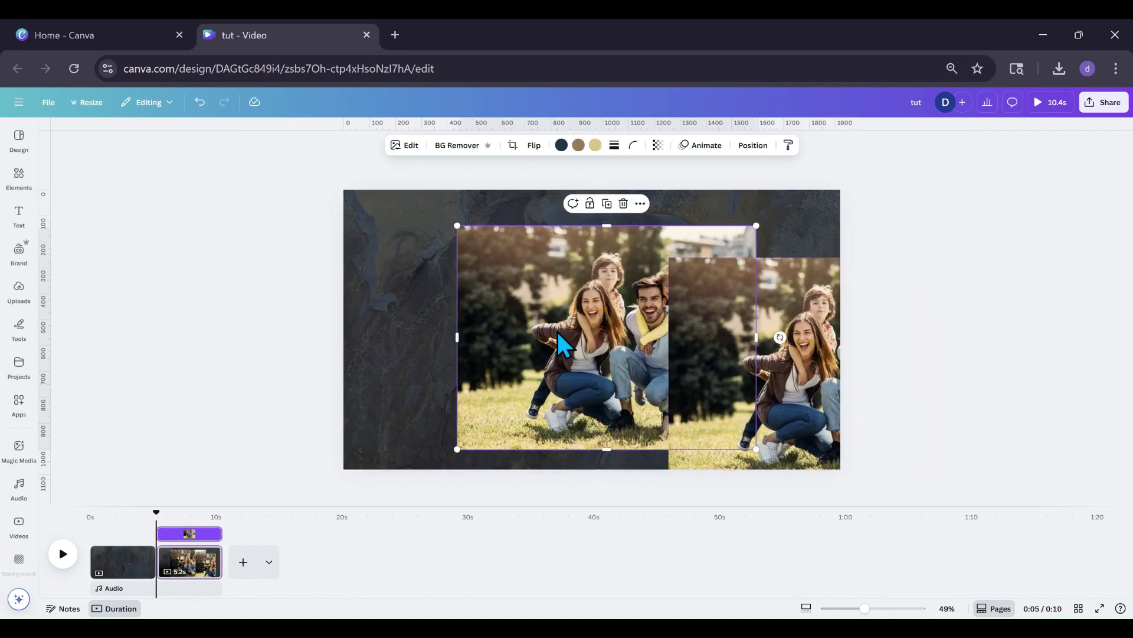
left_click_drag(557, 331, 408, 283)
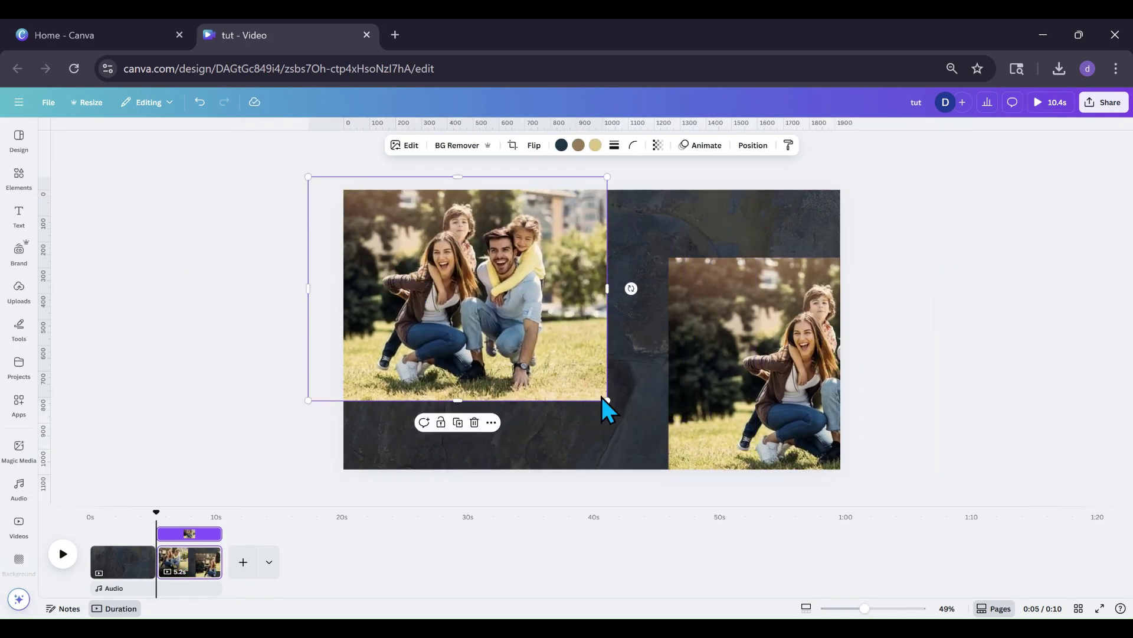
Enlarge the original family photo into a full-page backdrop, tilt it counterclockwise and extend its upper edge to cover the page.
left_click_drag(608, 399, 924, 477)
left_click_drag(414, 271, 417, 264)
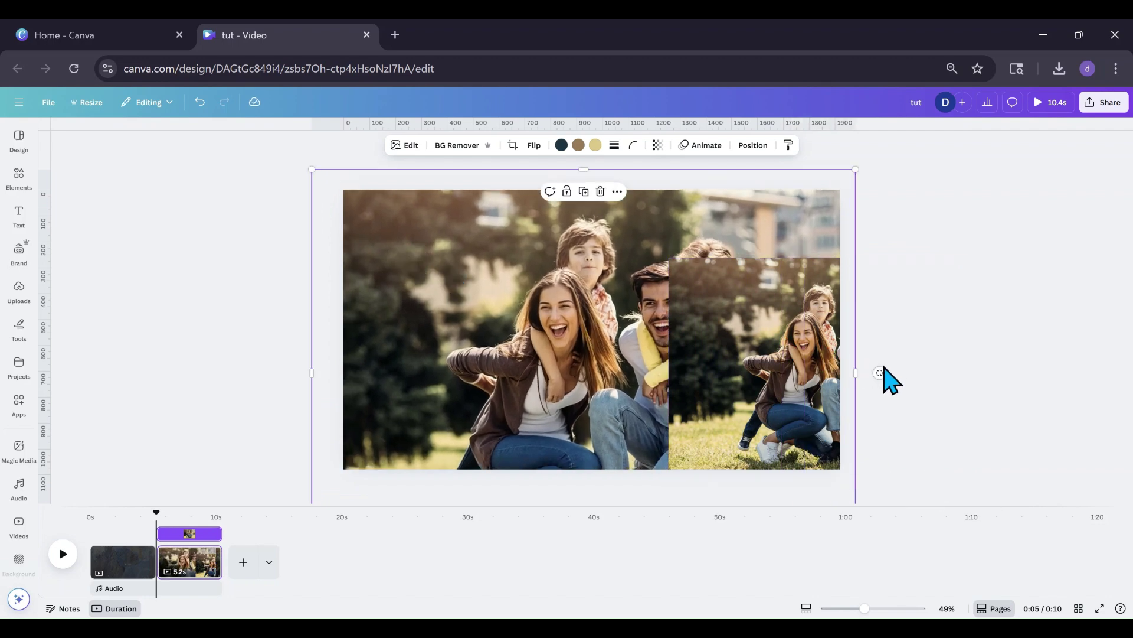
left_click_drag(881, 371, 876, 302)
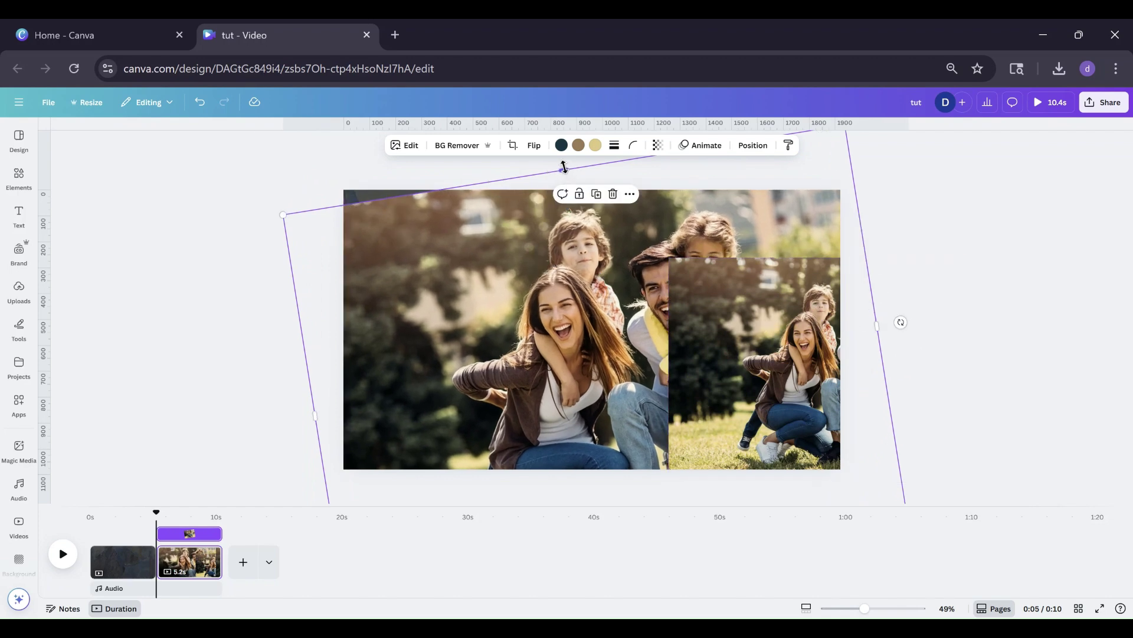
left_click_drag(563, 167, 552, 152)
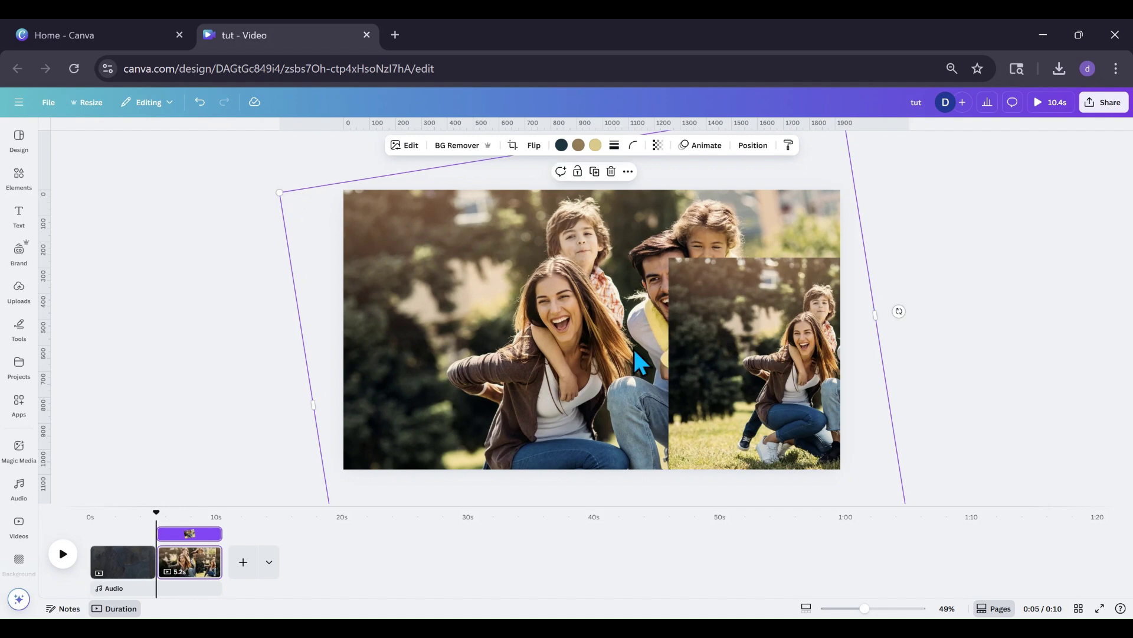
Set the enlarged family photo's transparency to 44.
left_click(659, 145)
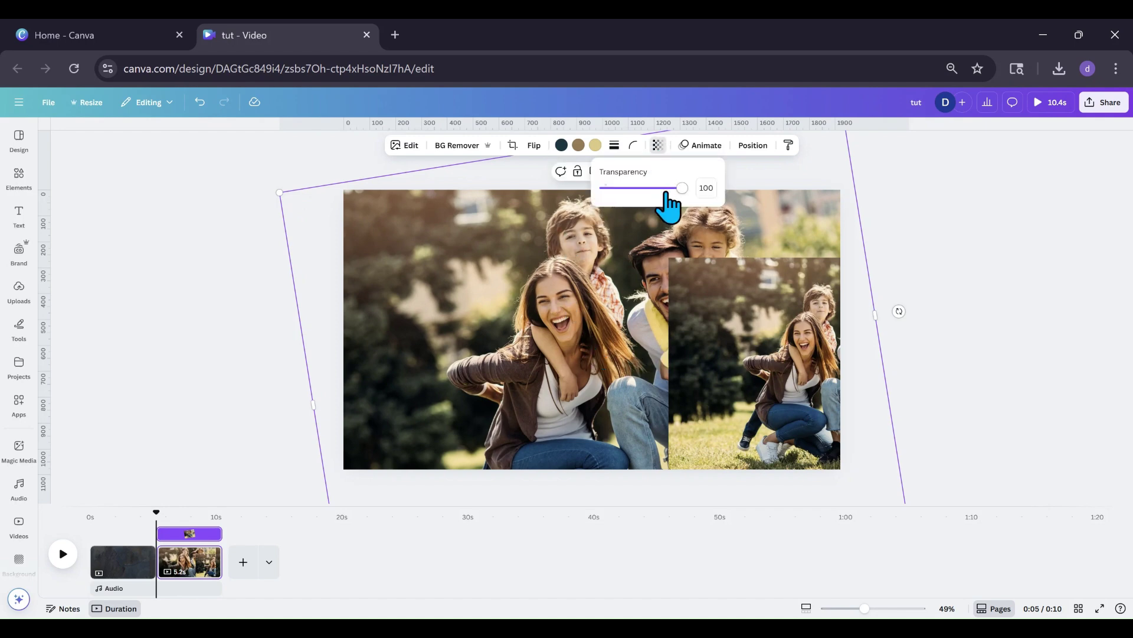
left_click_drag(685, 188, 640, 188)
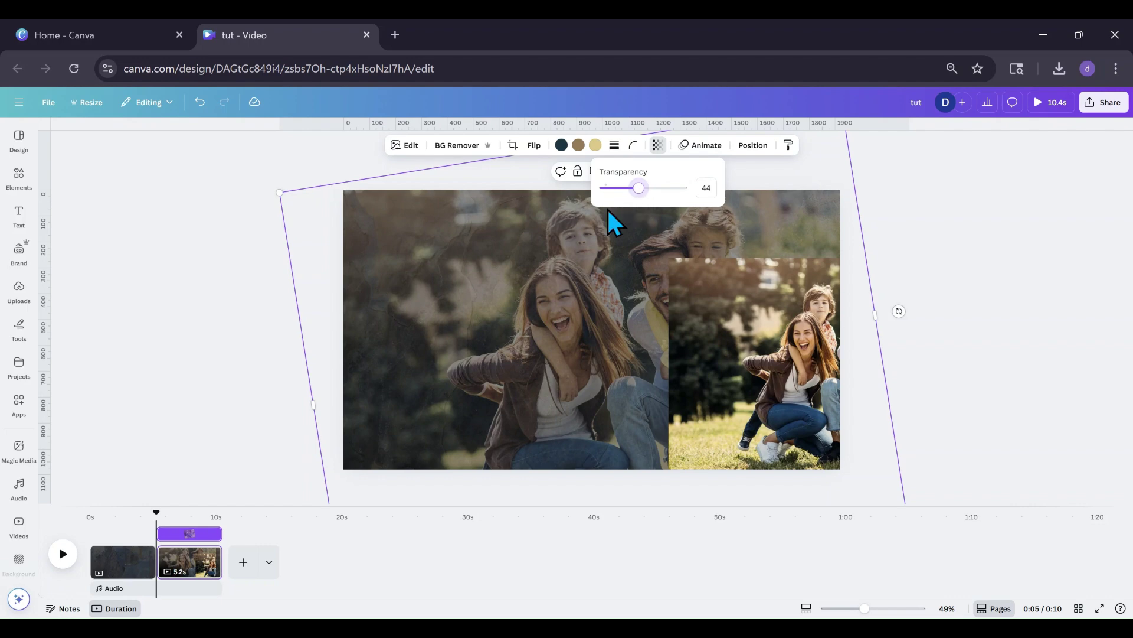
left_click(521, 276)
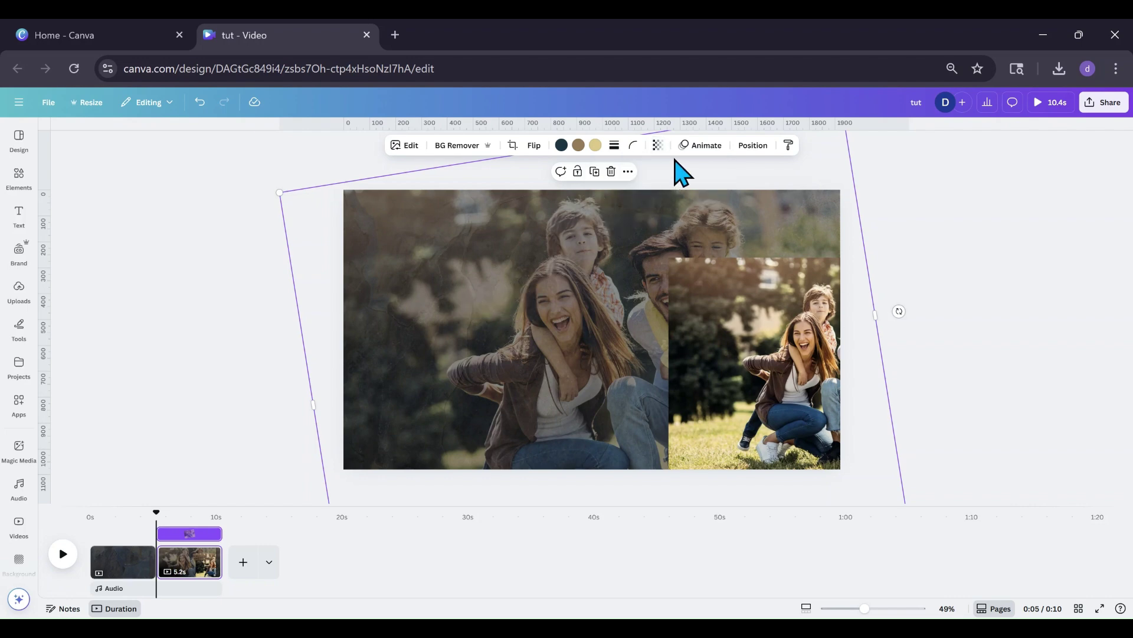
Apply the Ink reveal animation in the Splotch style, on enter, to the enlarged family photo.
left_click(700, 146)
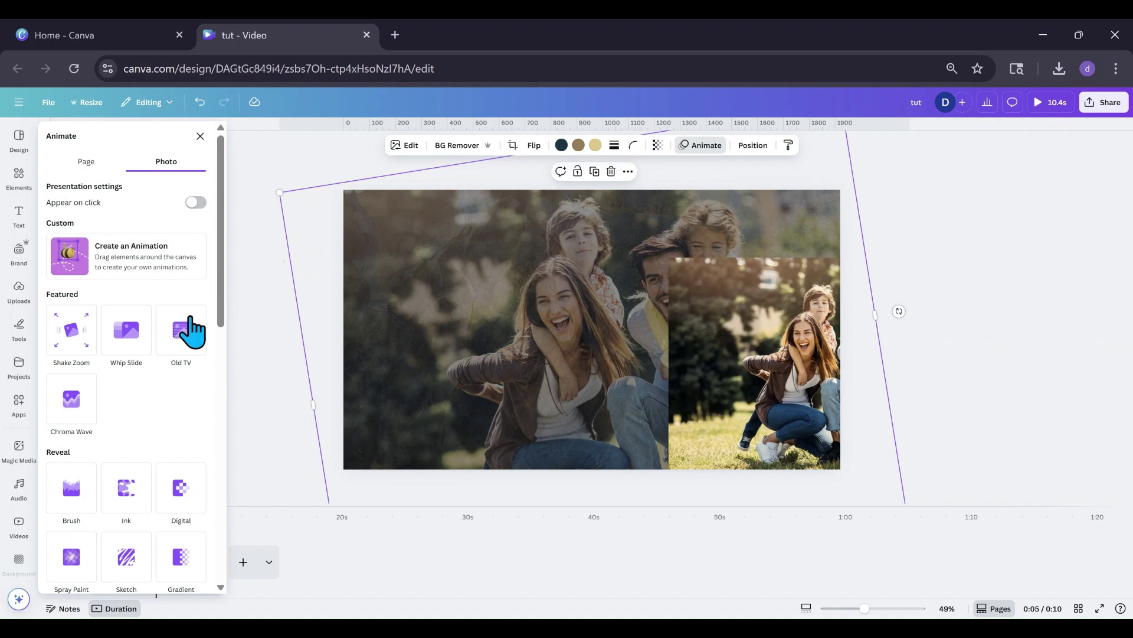
scroll(129, 392, "down", 1)
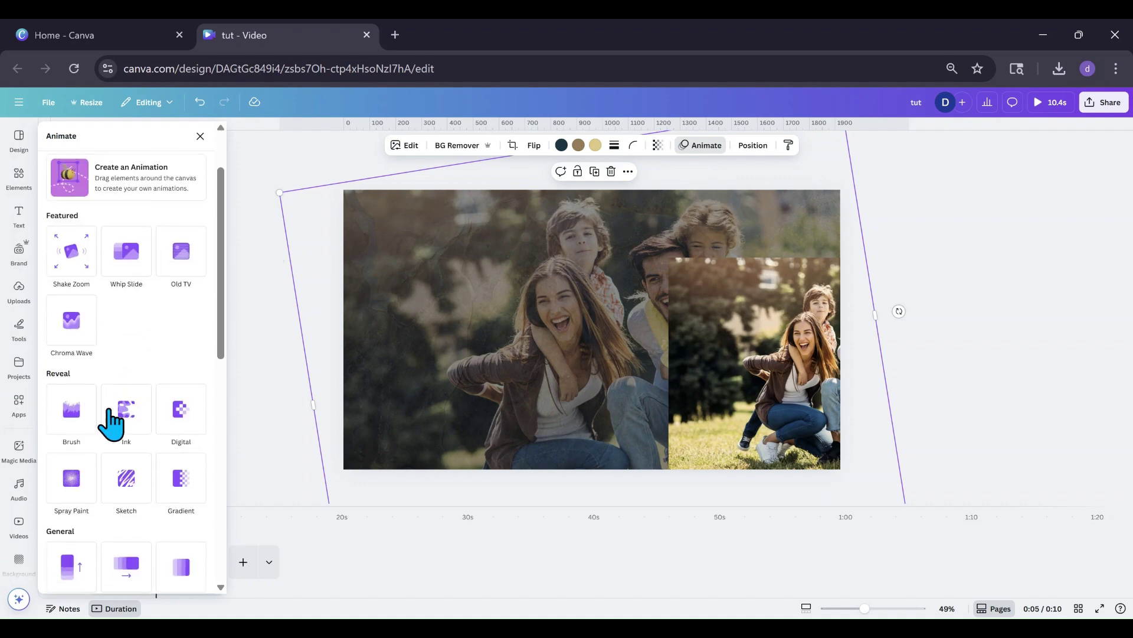
left_click(125, 439)
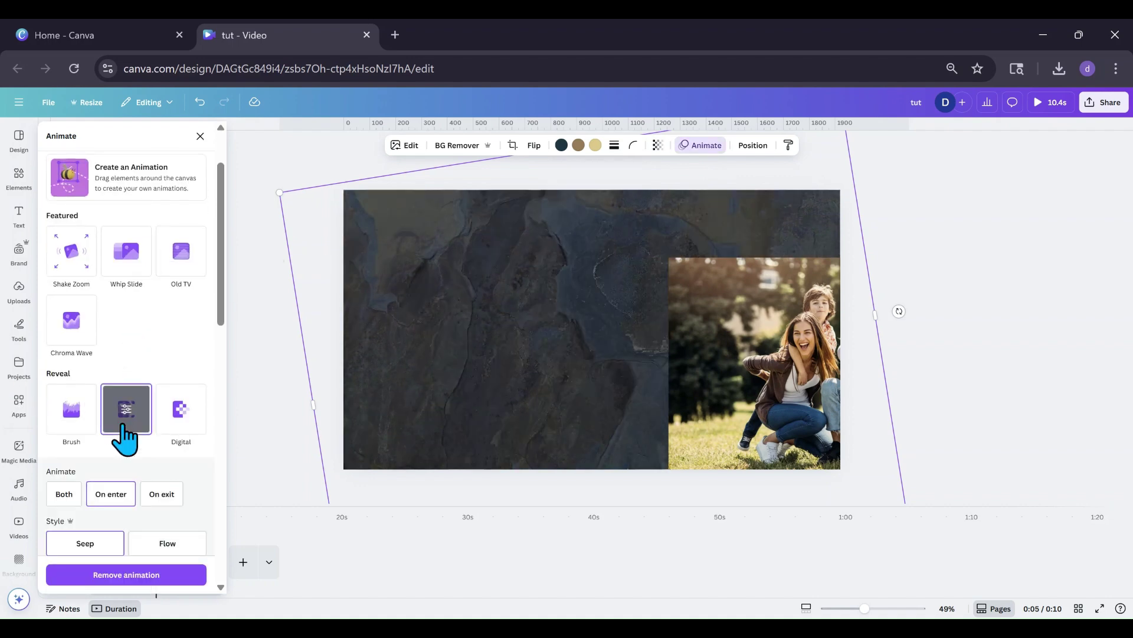
scroll(114, 513, "down", 2)
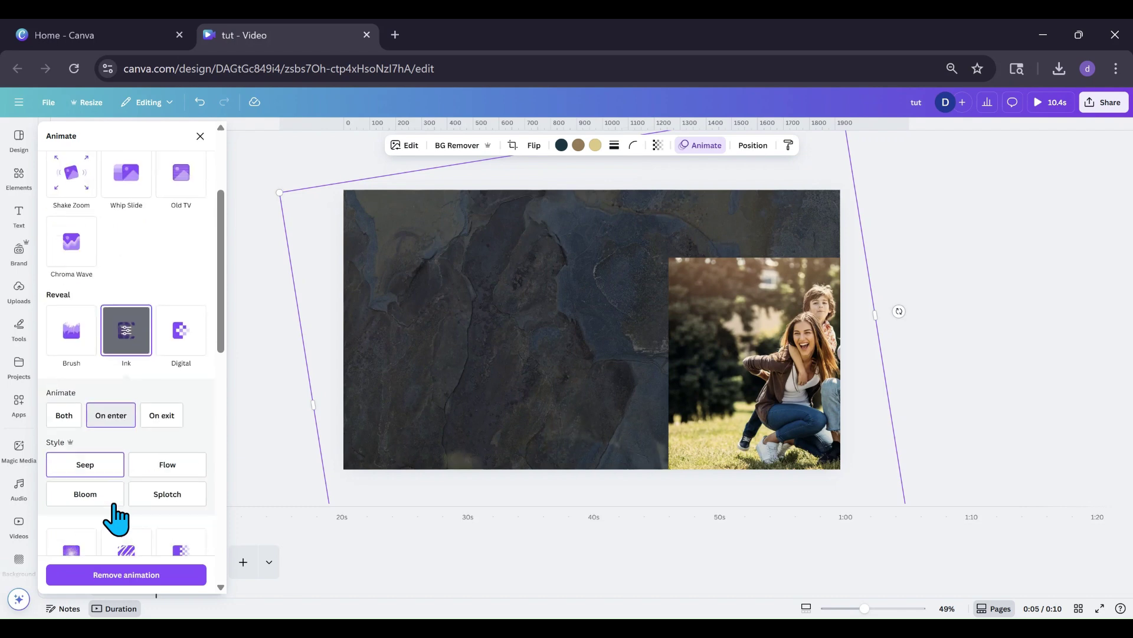
left_click(154, 504)
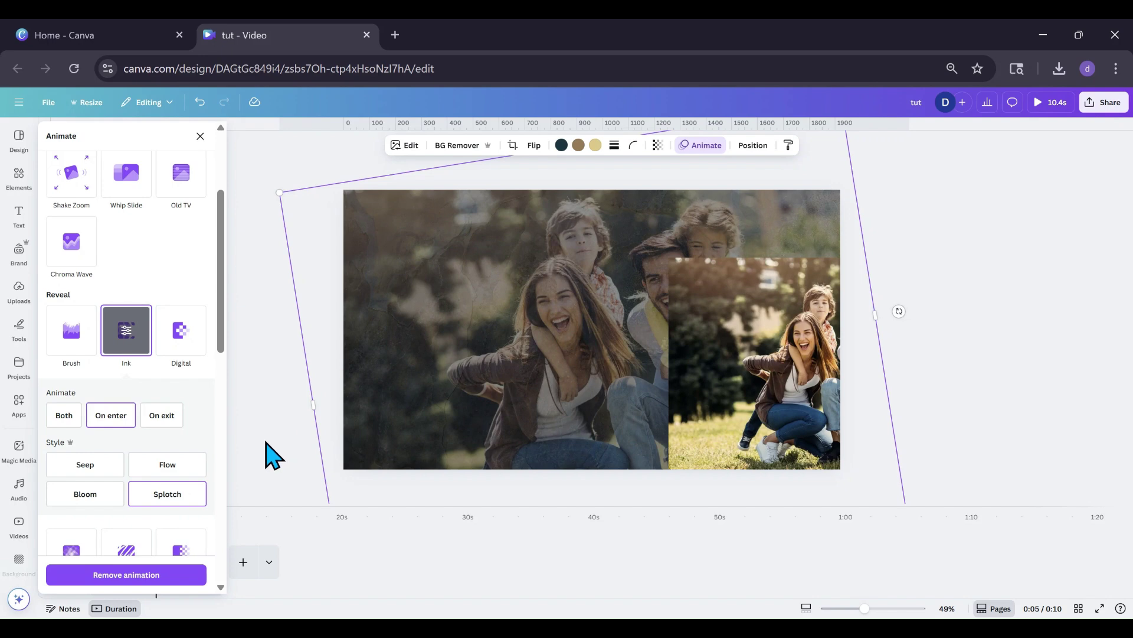
key("Escape")
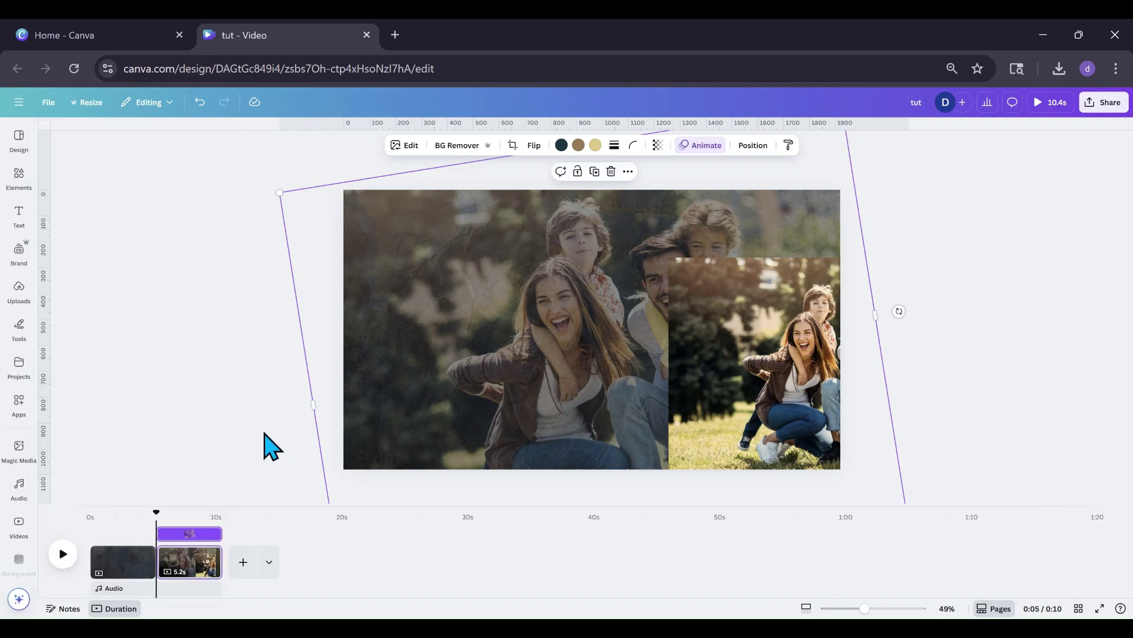
Nudge the backdrop photo slightly up and right, and shrink the smaller family photo a little at the page's centre.
mouse_move(723, 365)
left_mouse_down()
mouse_move(689, 349)
mouse_move(731, 357)
left_mouse_up()
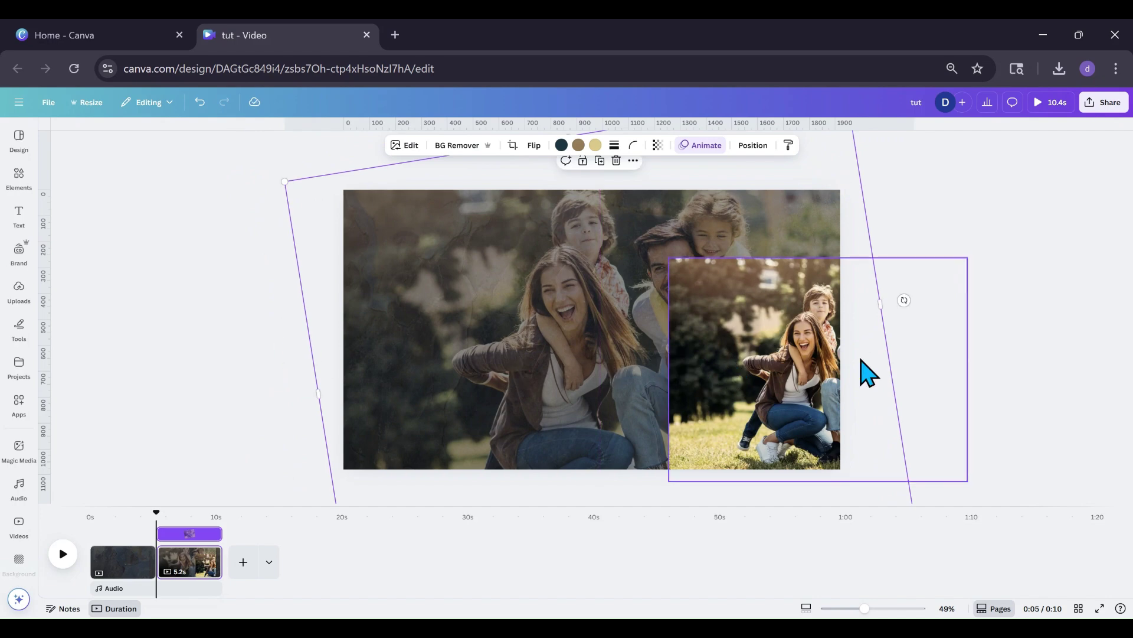
left_click(956, 236)
left_click(806, 378)
left_click_drag(806, 378, 629, 350)
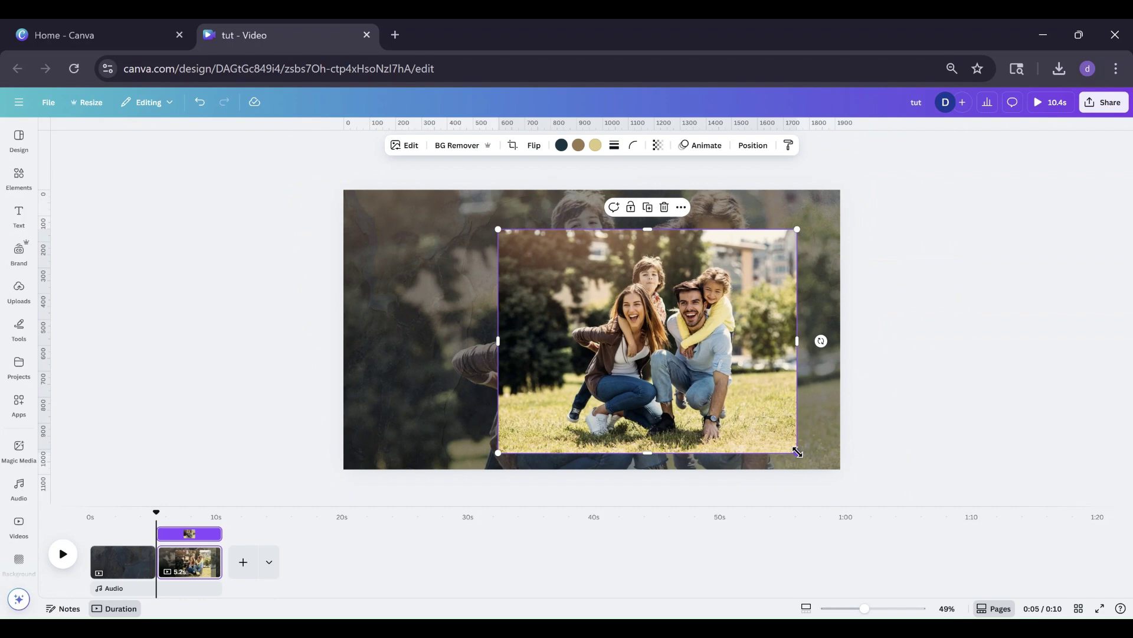
left_click_drag(797, 453, 767, 430)
left_click_drag(661, 330, 639, 334)
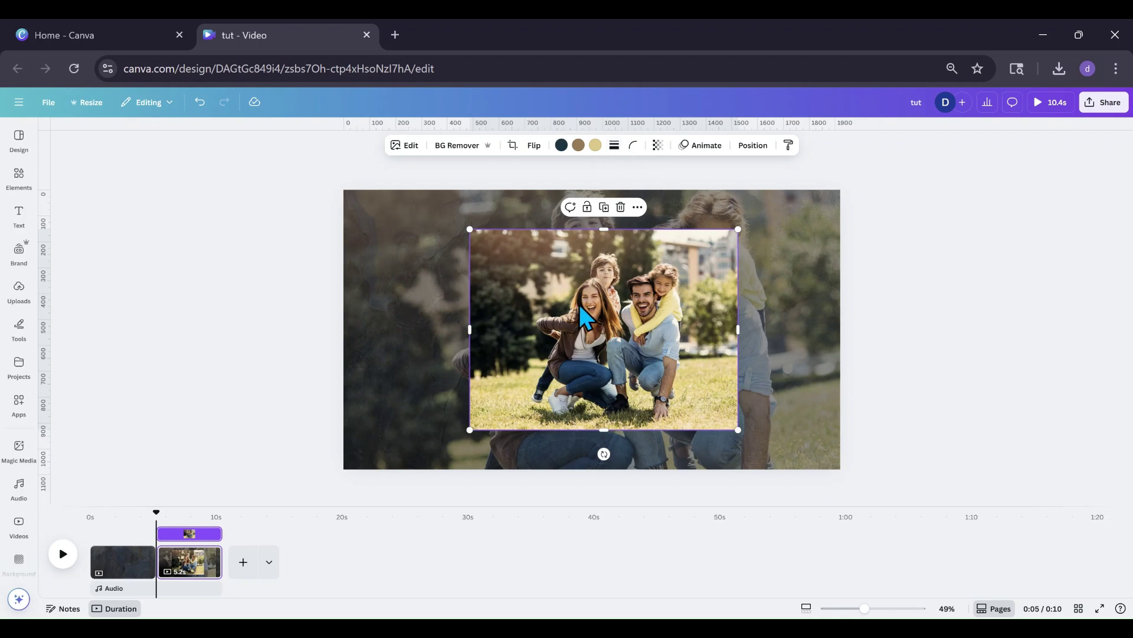
Give the central family photo an Outline shadow in white (#FFFFFF) with size 37.
left_click(401, 149)
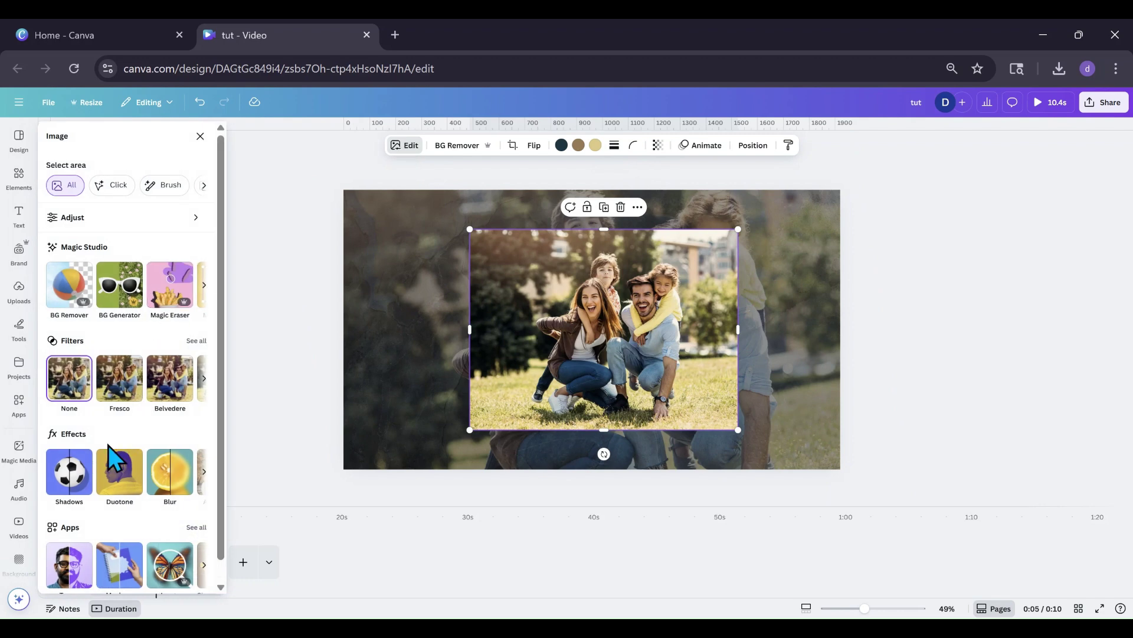
left_click(78, 480)
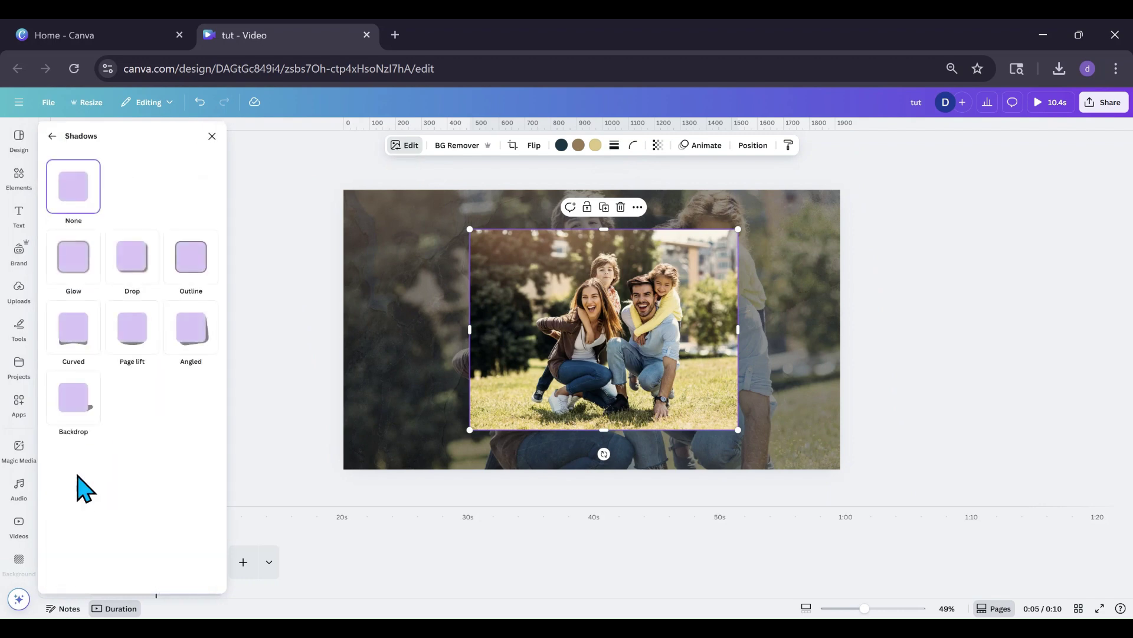
left_click(194, 270)
left_click(210, 494)
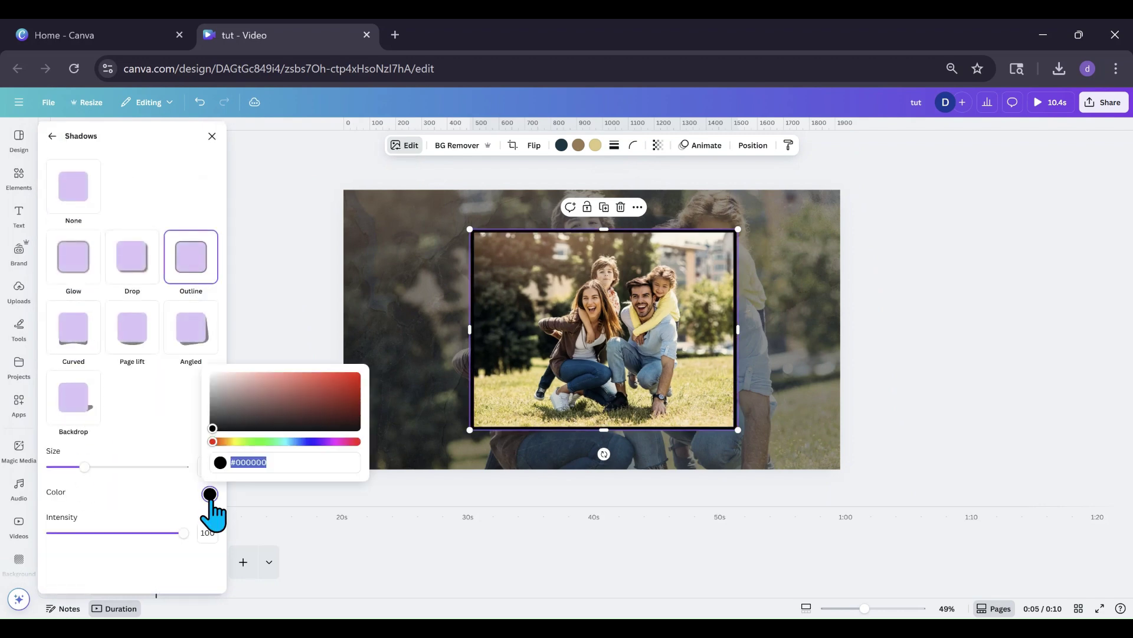
left_click_drag(213, 429, 211, 375)
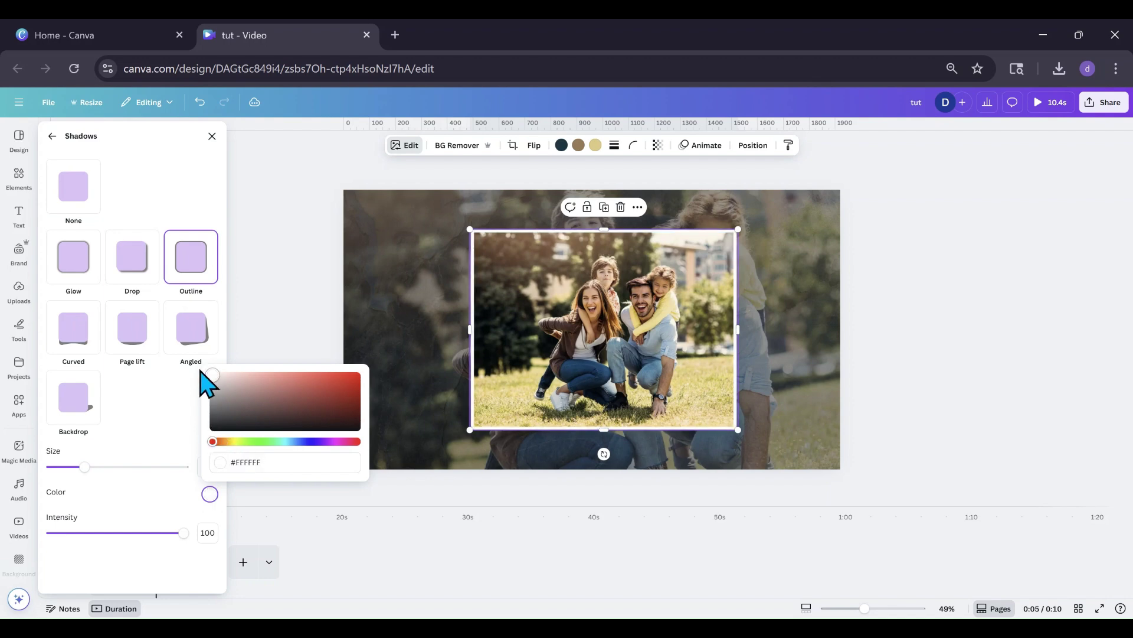
left_click_drag(86, 467, 100, 467)
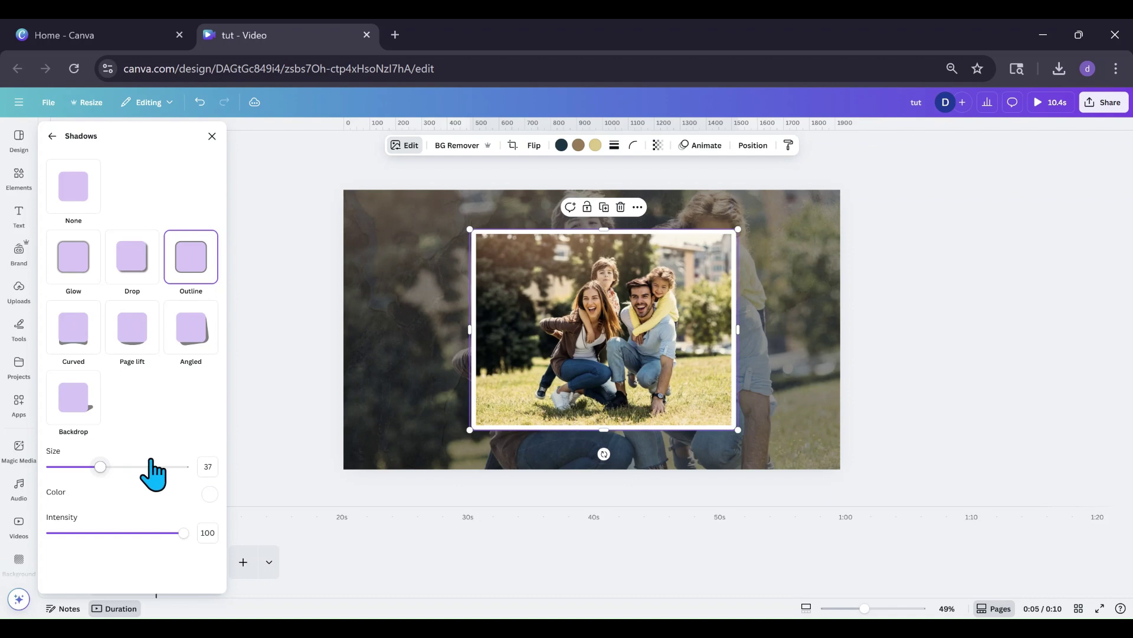
Tilt the outlined family photo slightly counterclockwise and centre it on the page.
left_click_drag(652, 399, 641, 386)
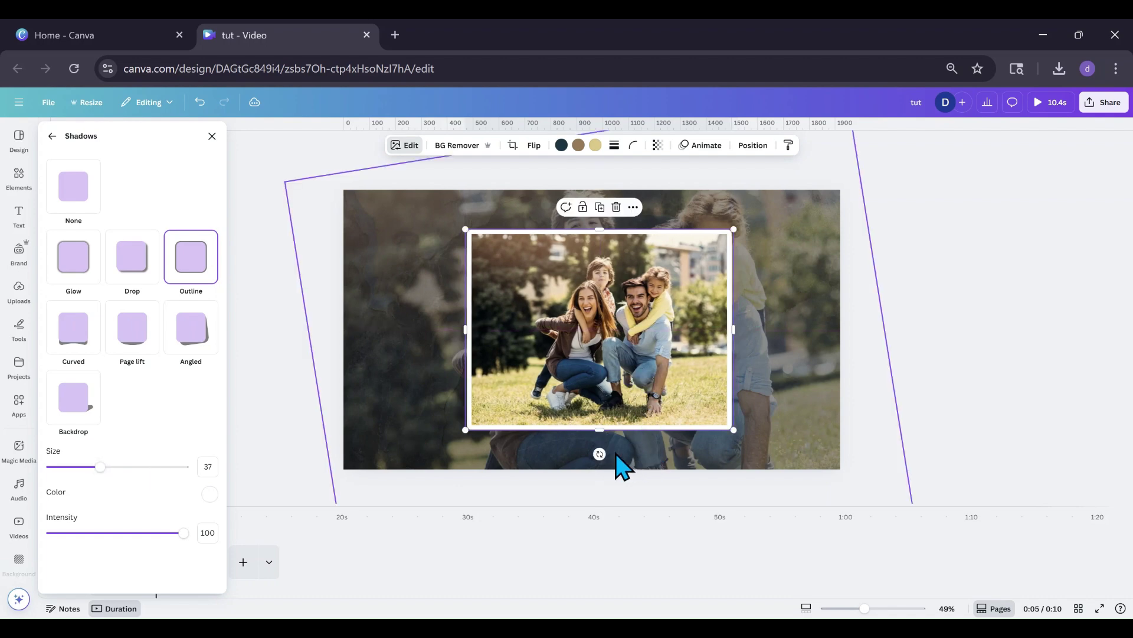
left_click_drag(601, 453, 614, 453)
left_click_drag(616, 367, 619, 365)
key("Escape")
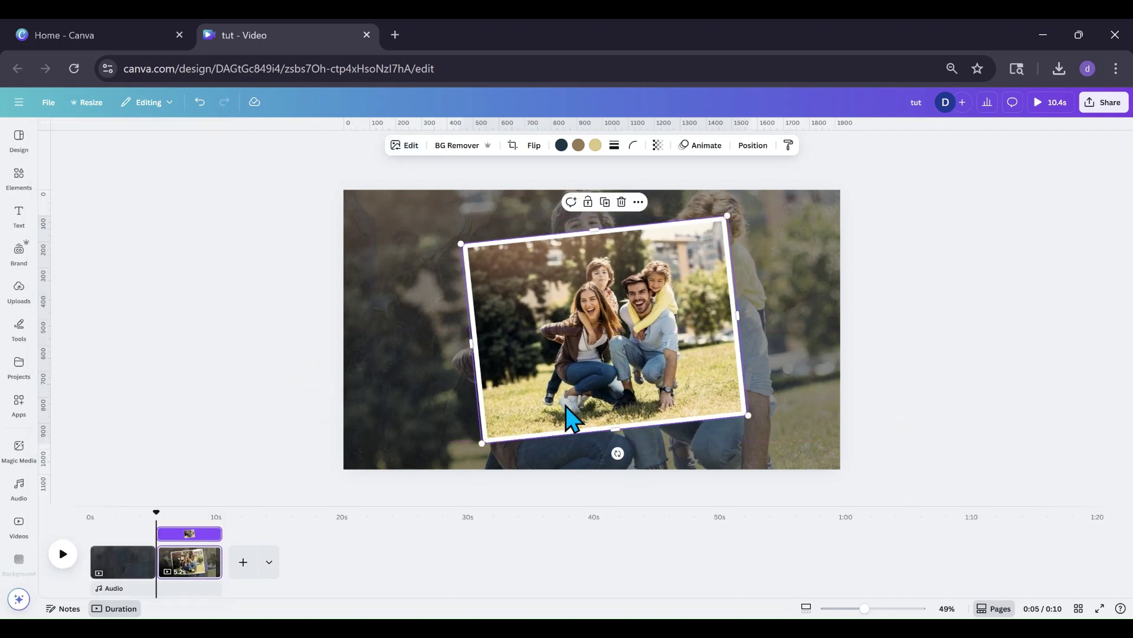
left_click_drag(566, 406, 567, 414)
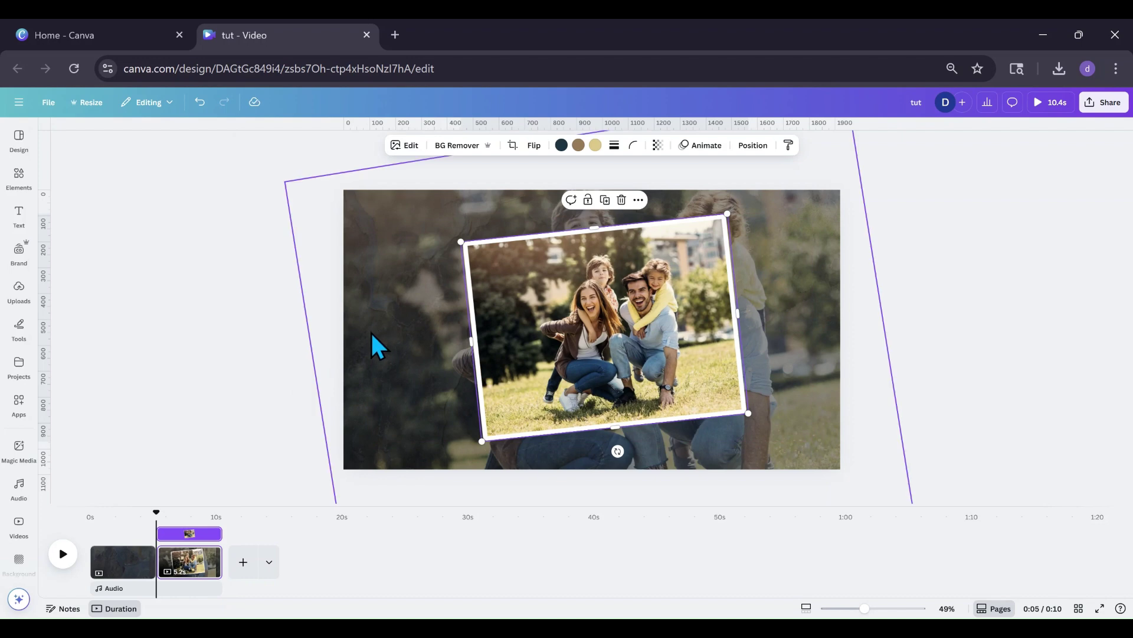
left_click_drag(540, 335, 536, 333)
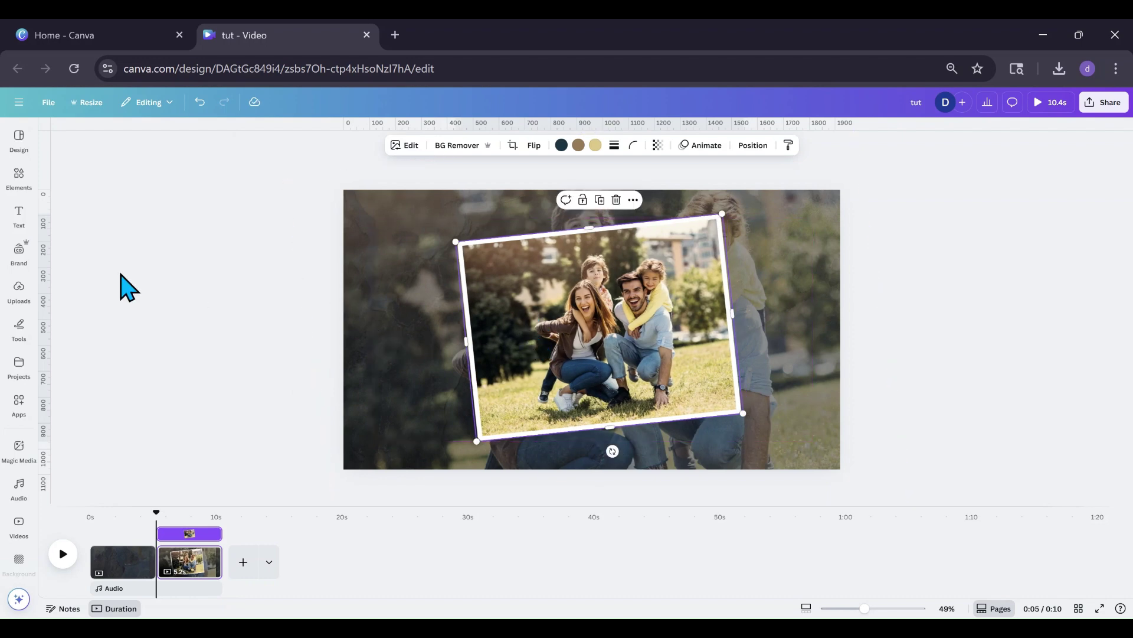
Add two more copies of the family photo from the recently used elements, on top of the outlined photo.
left_click(24, 190)
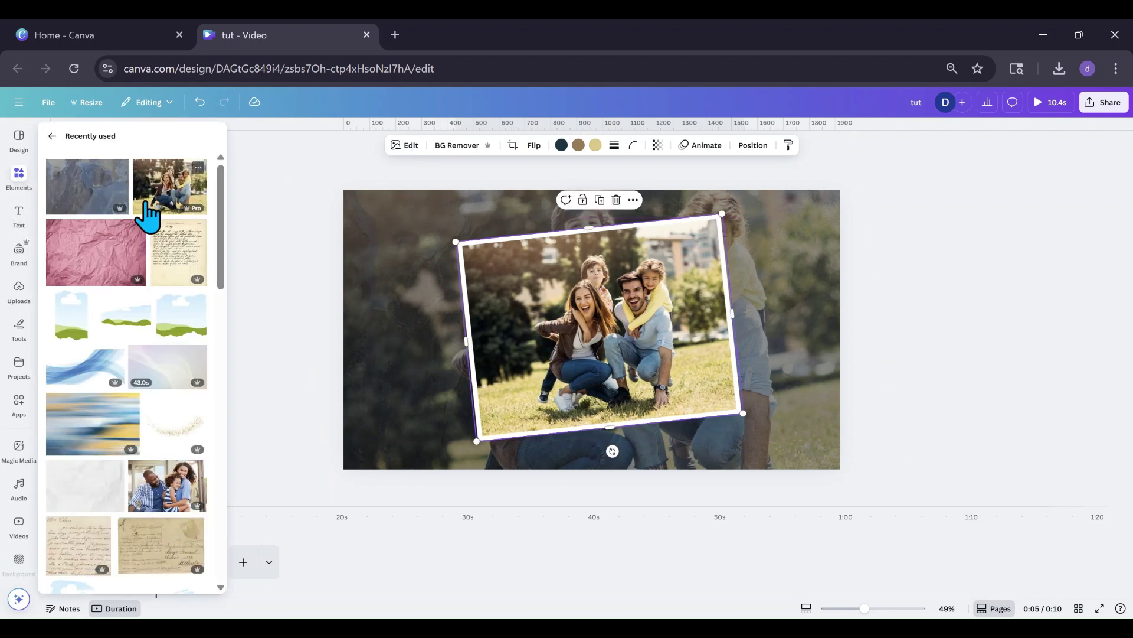
left_click(157, 198)
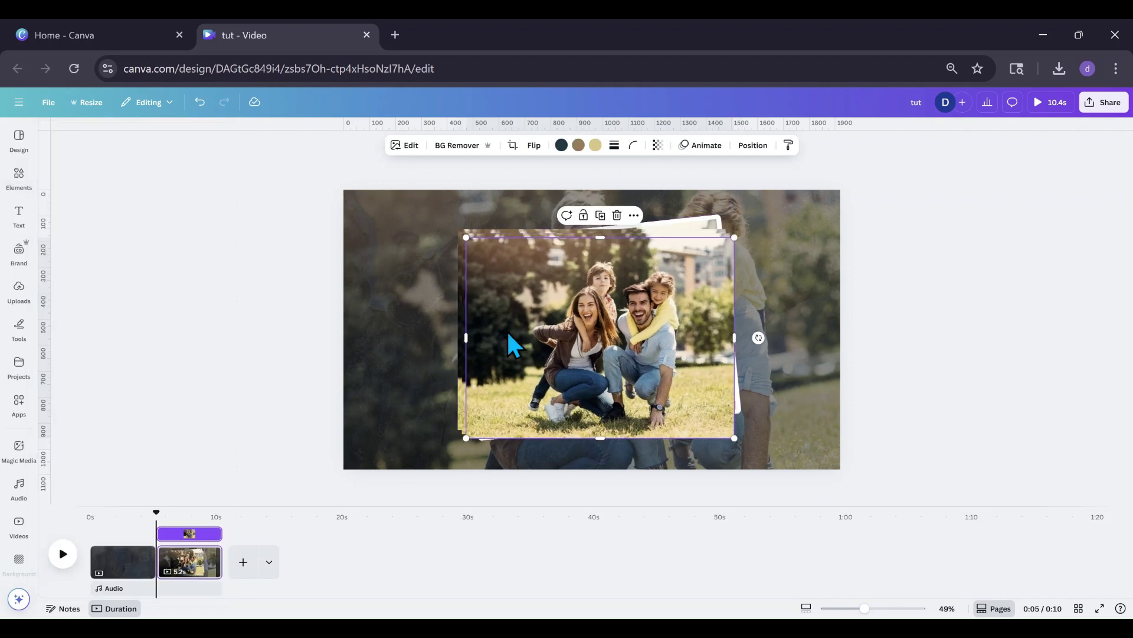
left_click_drag(507, 329, 528, 344)
Add a wide torn-paper frame and a squarer torn-paper frame from the Paper frames collection.
left_click(20, 292)
left_click(19, 214)
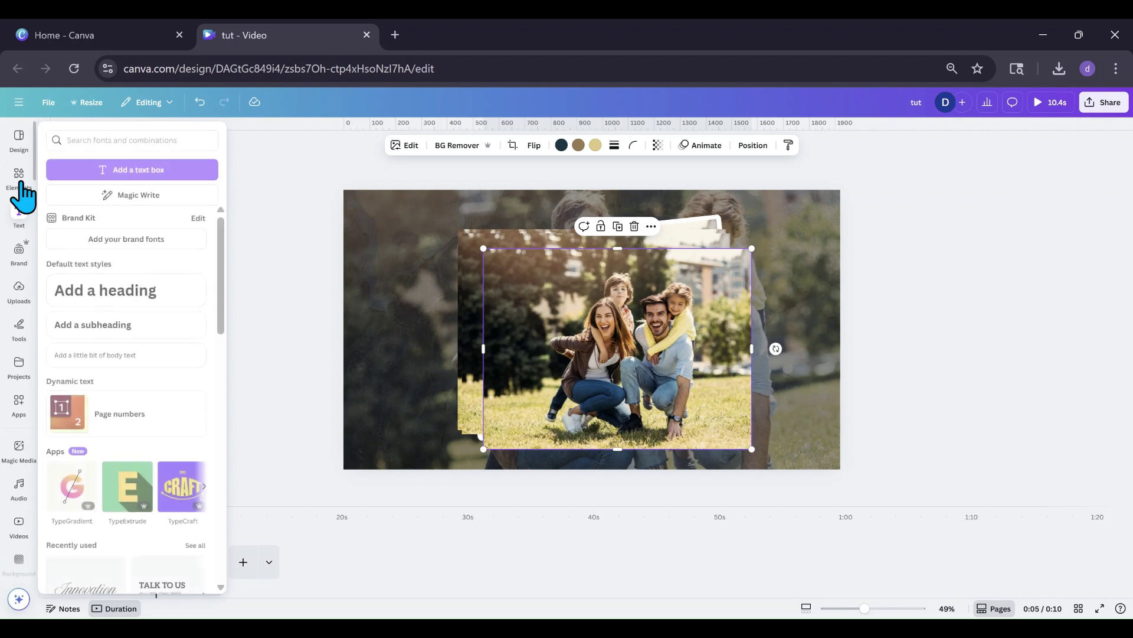
left_click(19, 177)
left_click(52, 136)
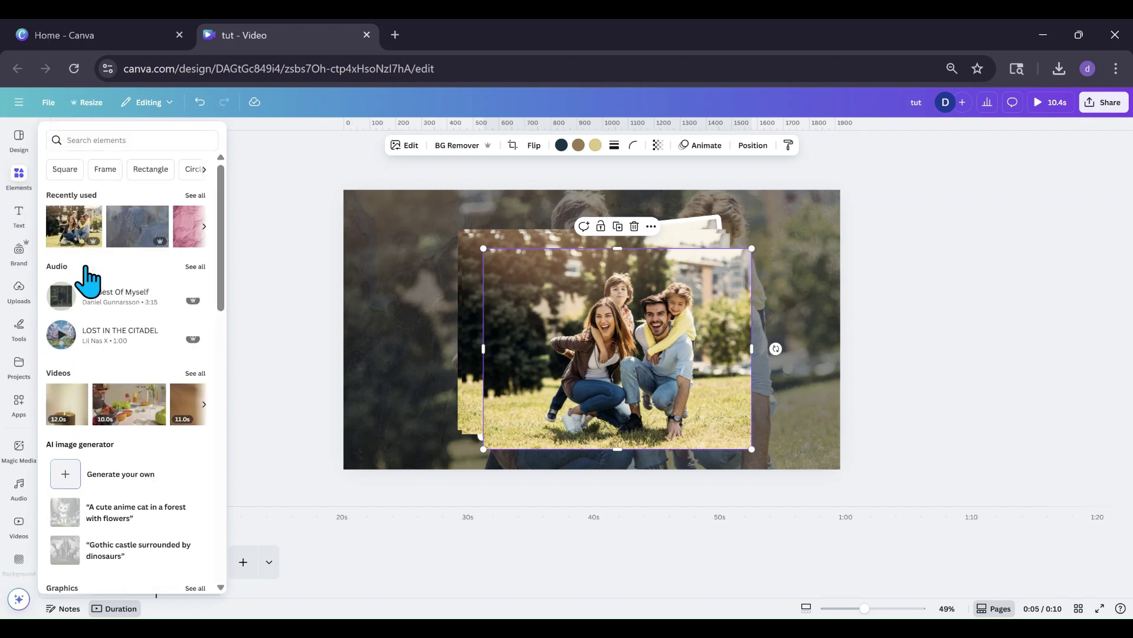
scroll(112, 331, "down", 4)
scroll(113, 331, "down", 4)
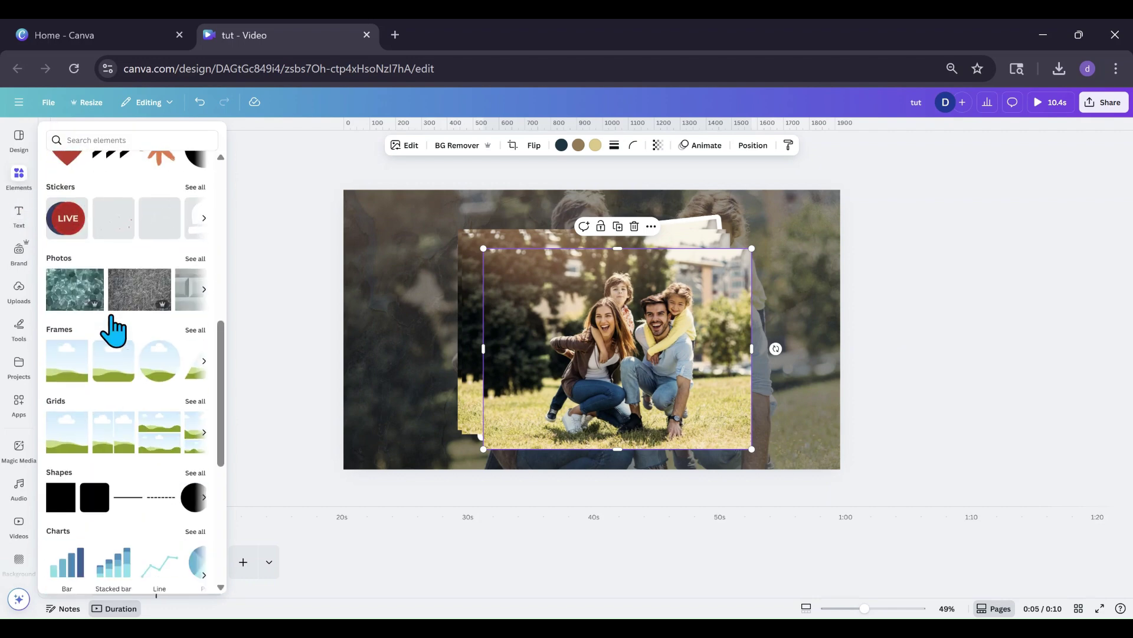
left_click(196, 331)
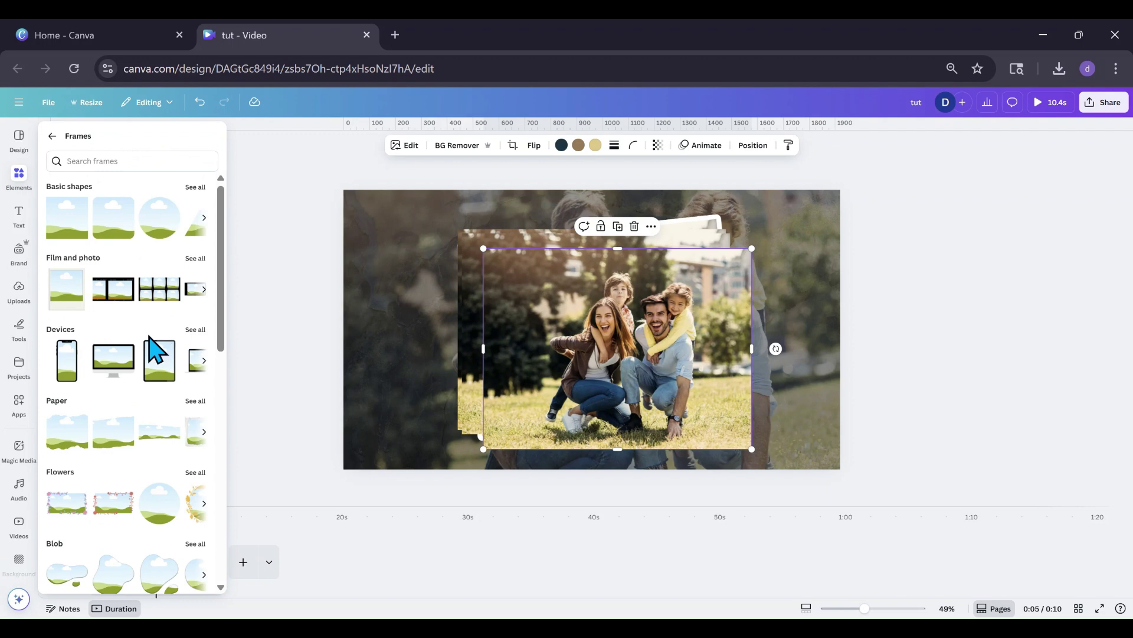
scroll(154, 348, "down", 4)
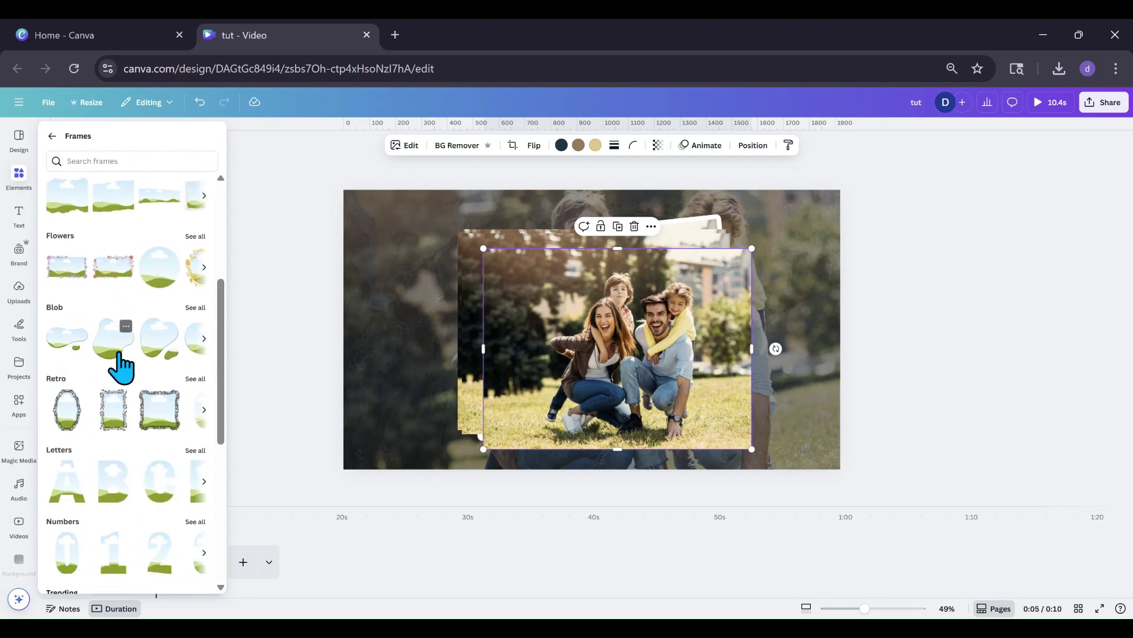
scroll(115, 366, "up", 2)
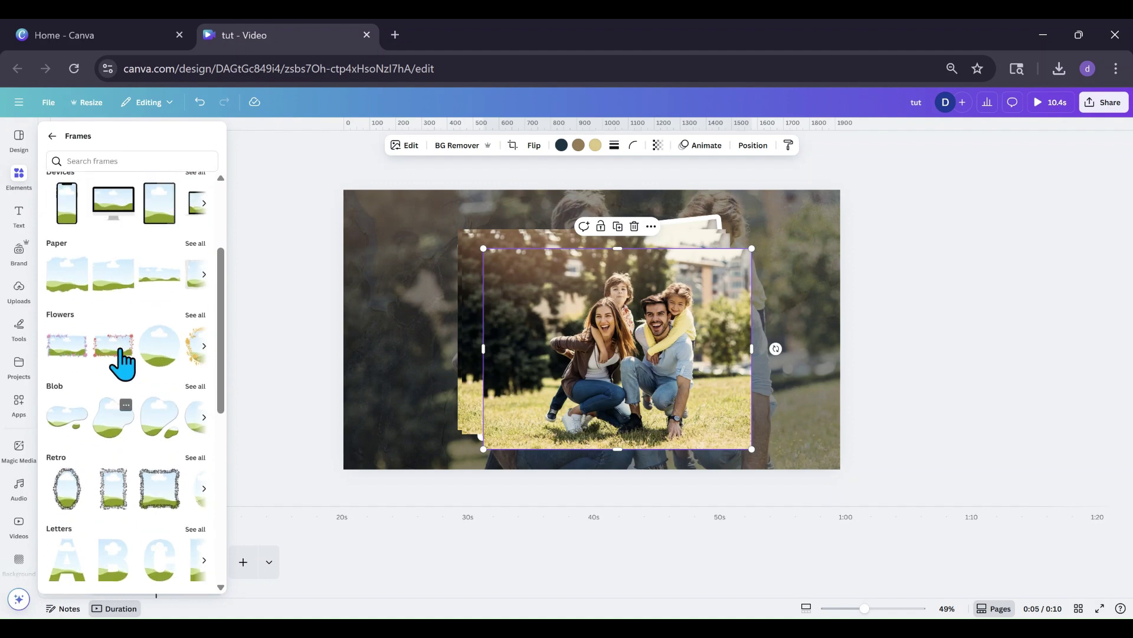
left_click(195, 243)
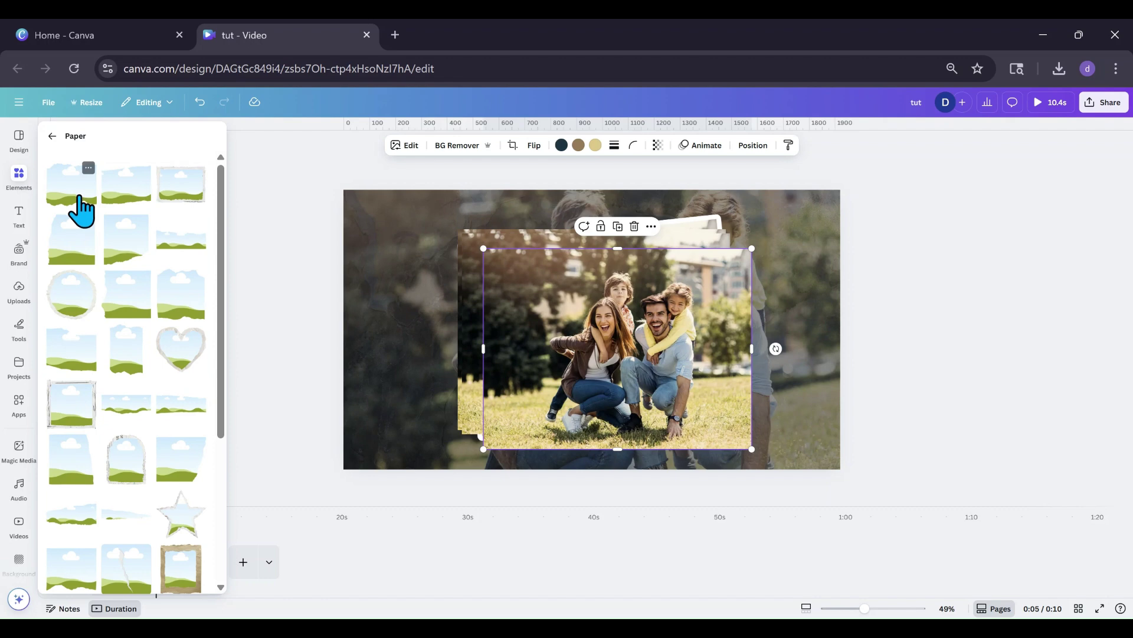
left_click(188, 265)
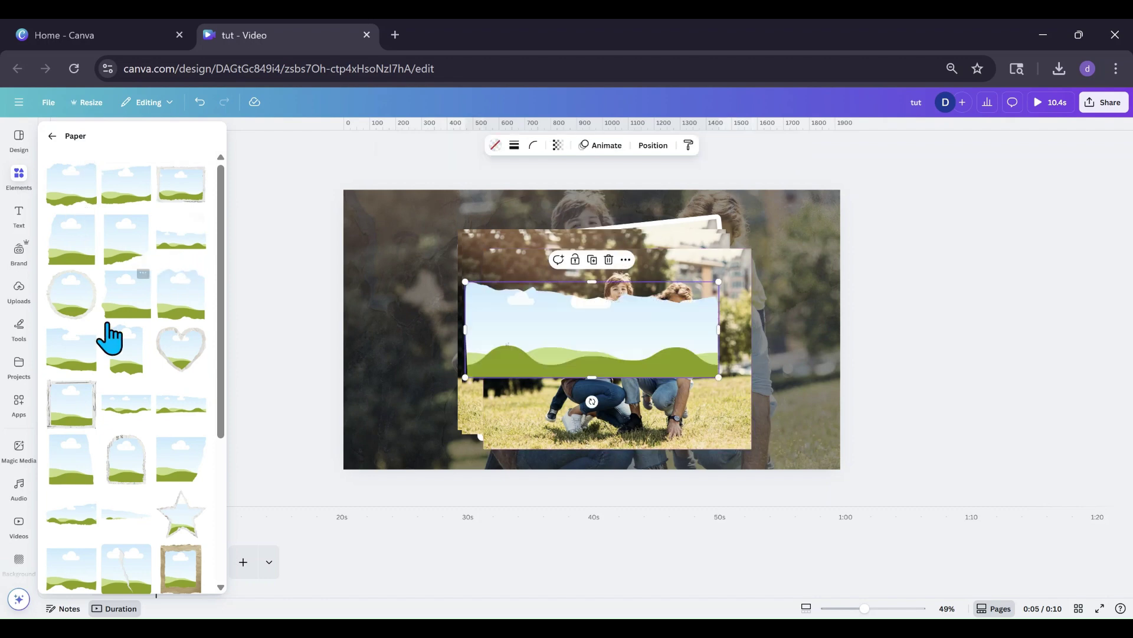
left_click(82, 358)
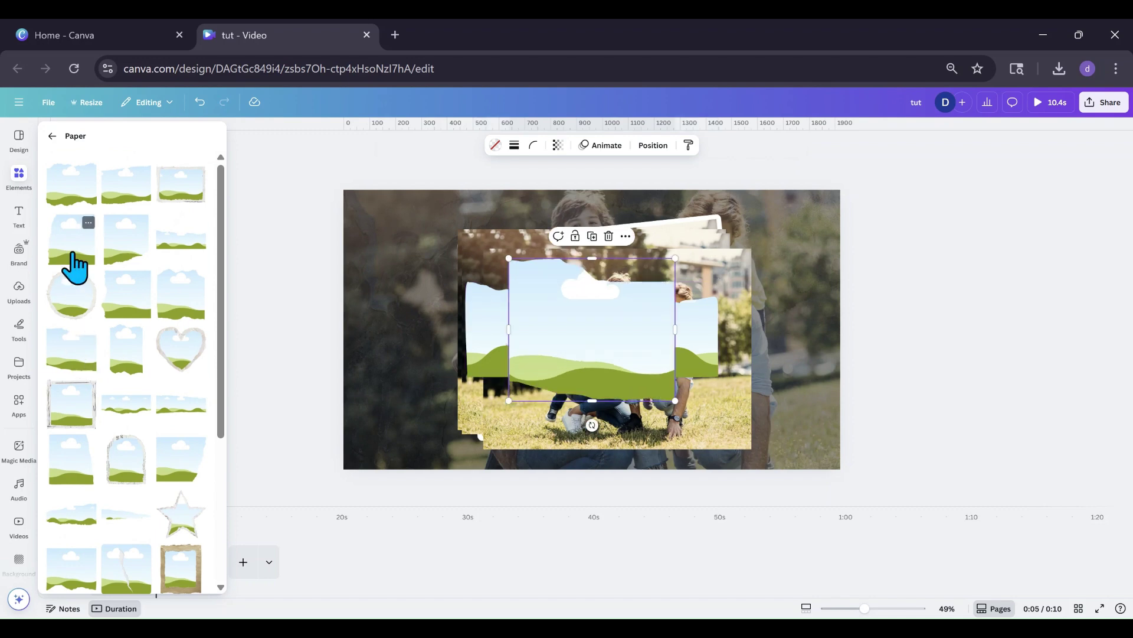
Arrange three torn-paper frames at the page's left edge, upper right and lower right corners, filled with the family photo.
left_click_drag(76, 195, 442, 367)
left_click_drag(600, 443, 822, 299)
left_click_drag(648, 289, 803, 428)
left_click_drag(567, 342, 430, 359)
Enlarge and reposition the photo inside the left torn-paper frame so the mother fills the crop.
double_click(429, 359)
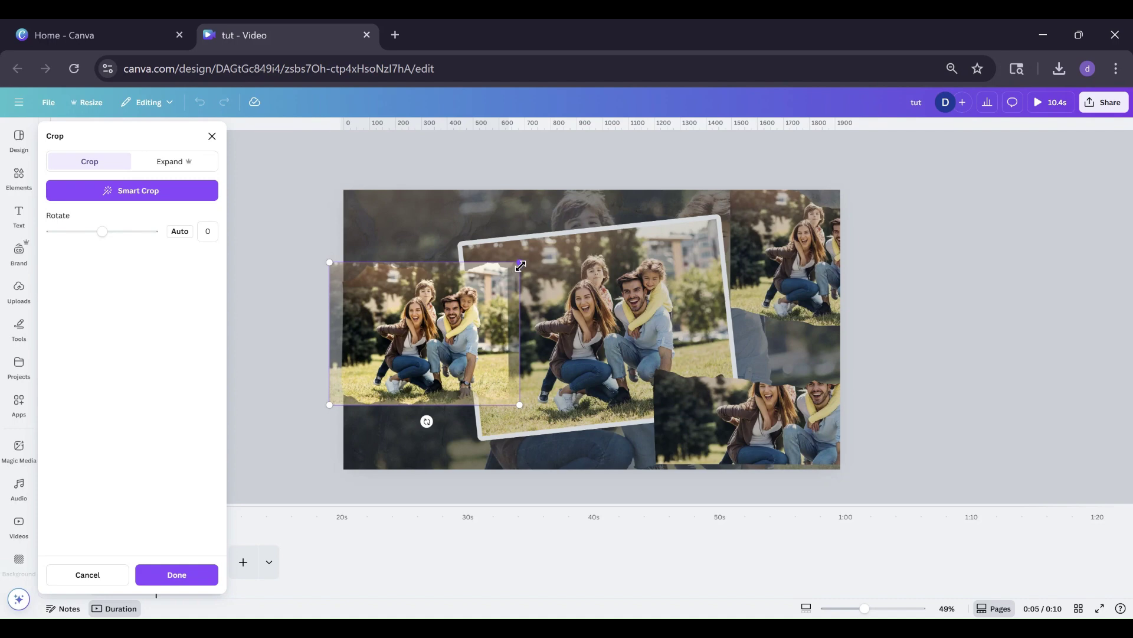
left_click_drag(520, 265, 708, 188)
left_click_drag(600, 280, 519, 369)
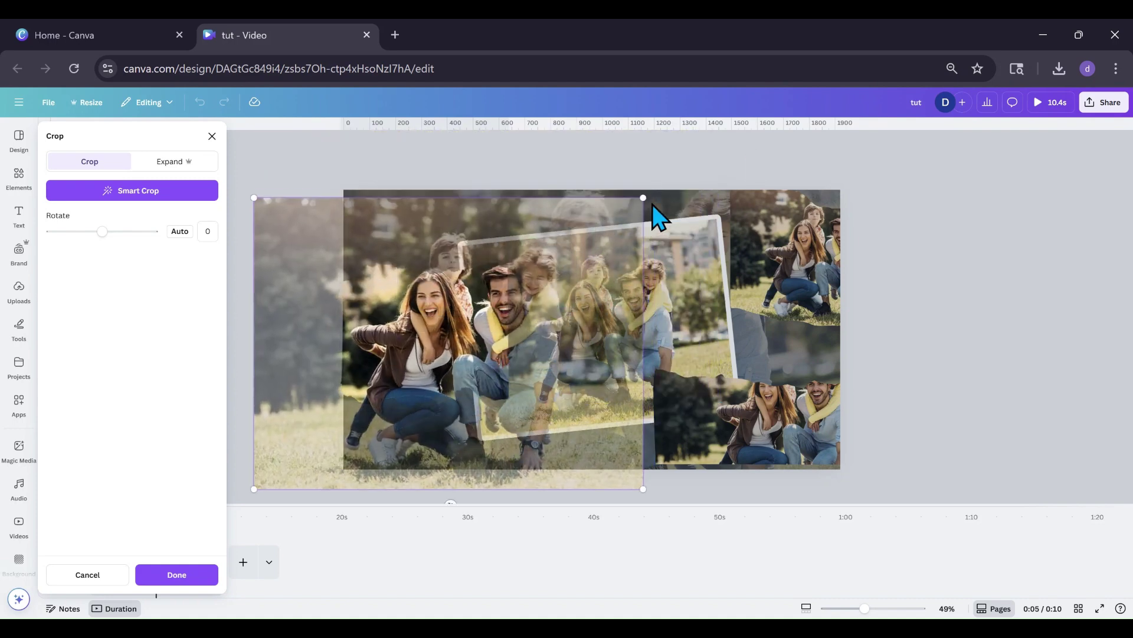
left_click_drag(649, 196, 668, 188)
left_click_drag(423, 387, 414, 404)
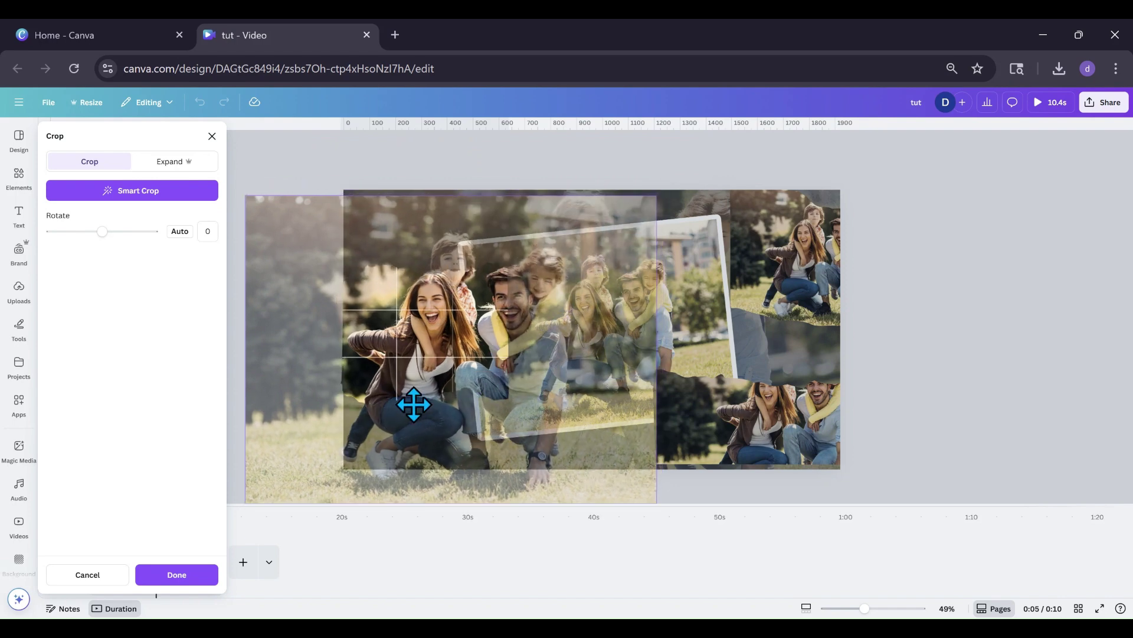
left_click(680, 299)
left_click(442, 375)
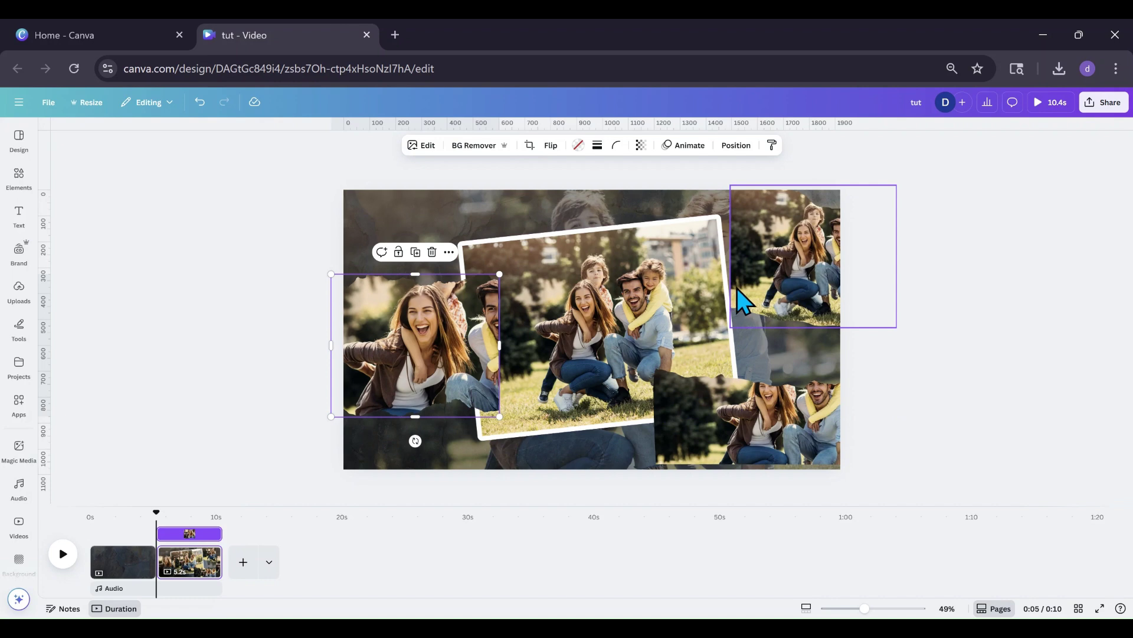
Enlarge and reposition the photo inside the upper-right torn-paper frame to focus on the father and the girl in yellow.
left_click(754, 290)
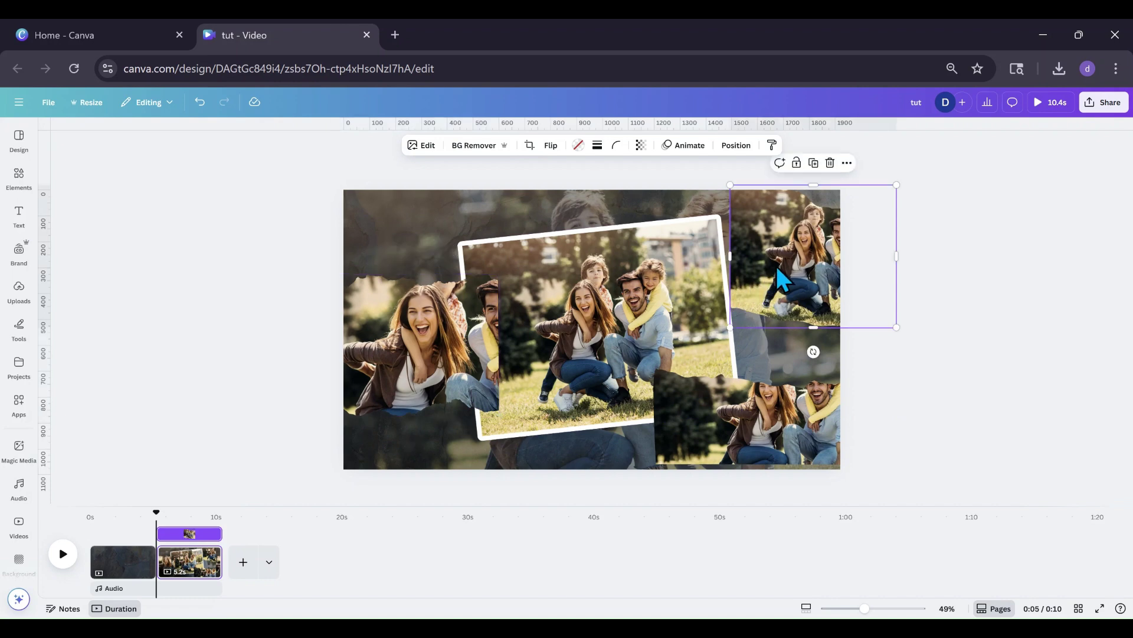
double_click(776, 269)
left_click_drag(772, 263, 715, 287)
left_click_drag(704, 328, 555, 440)
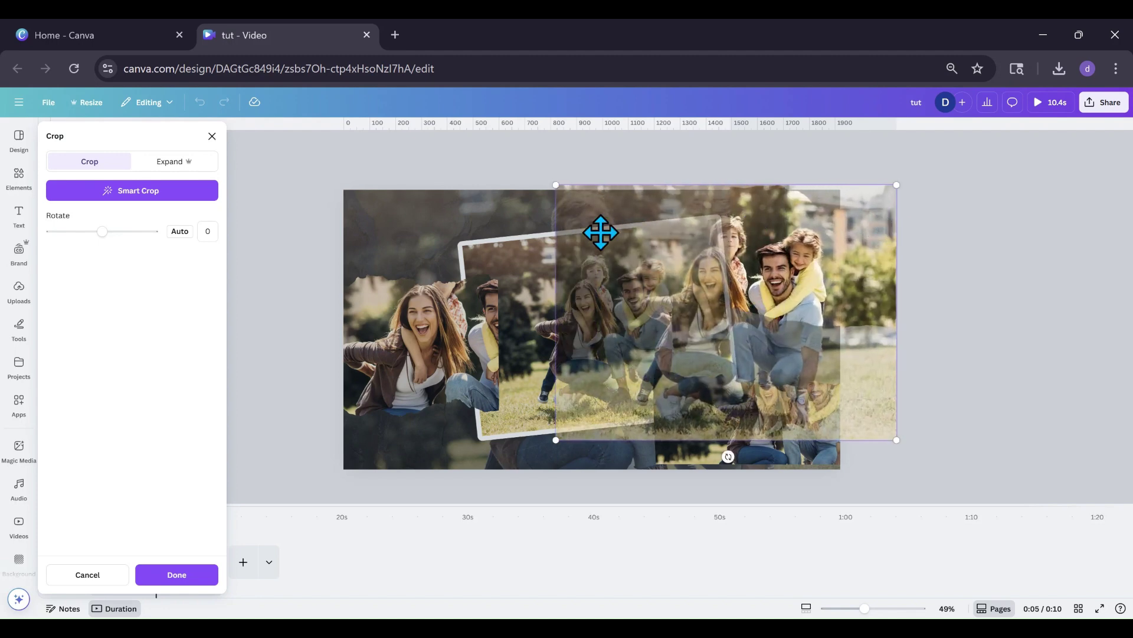
left_click_drag(553, 185, 515, 154)
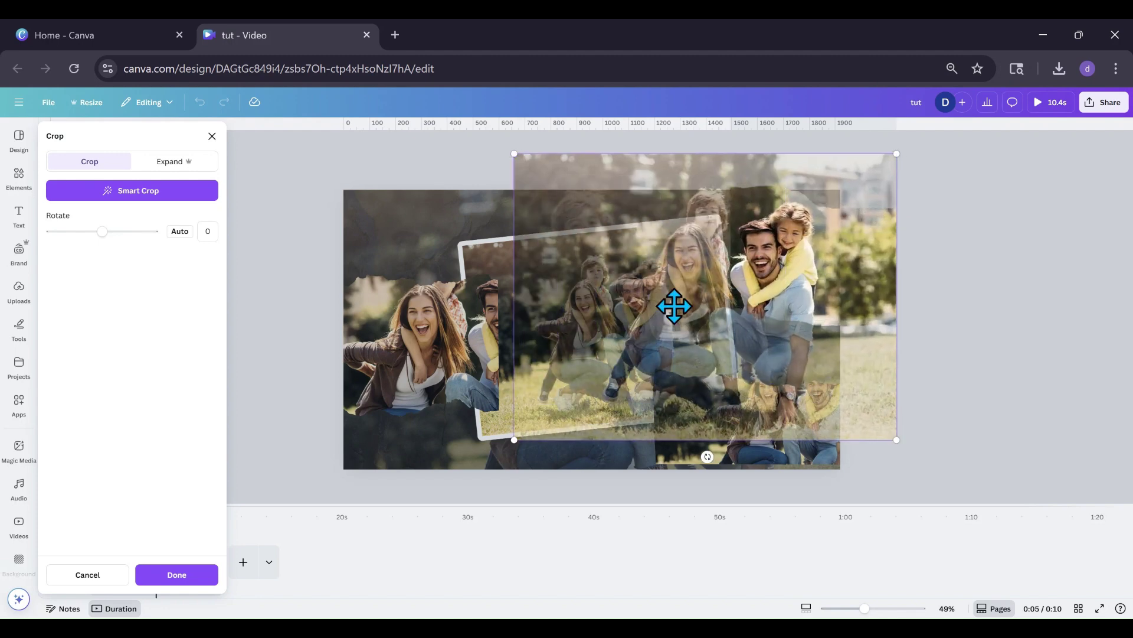
left_click_drag(703, 330, 707, 336)
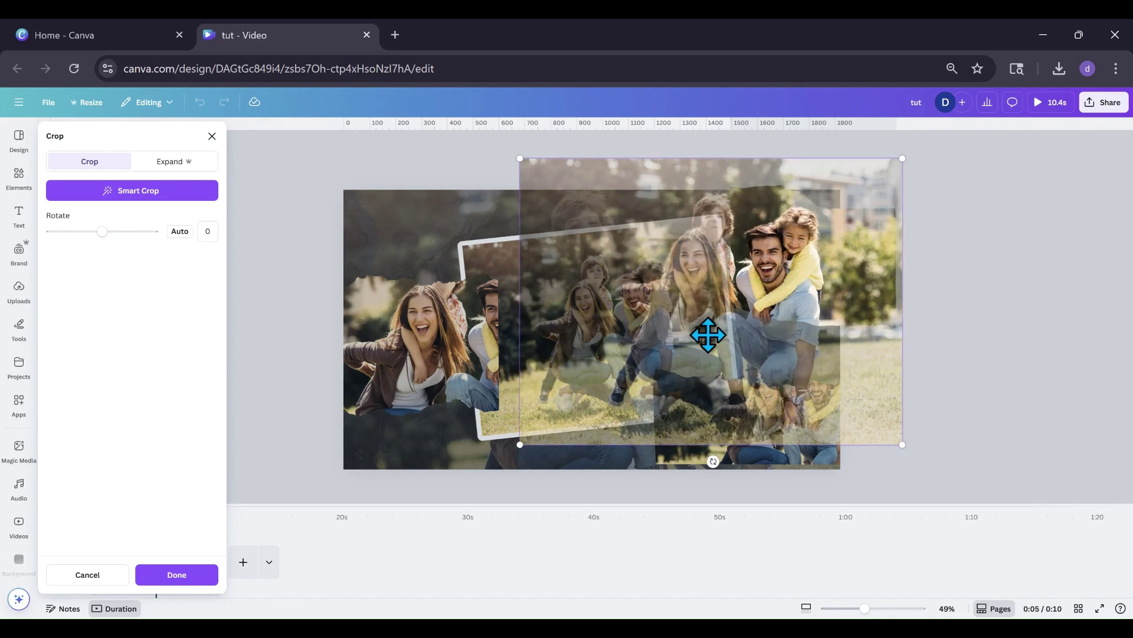
left_click(949, 342)
Enlarge and reposition the photo inside the lower-right torn-paper frame so the family's faces fill the crop.
double_click(793, 443)
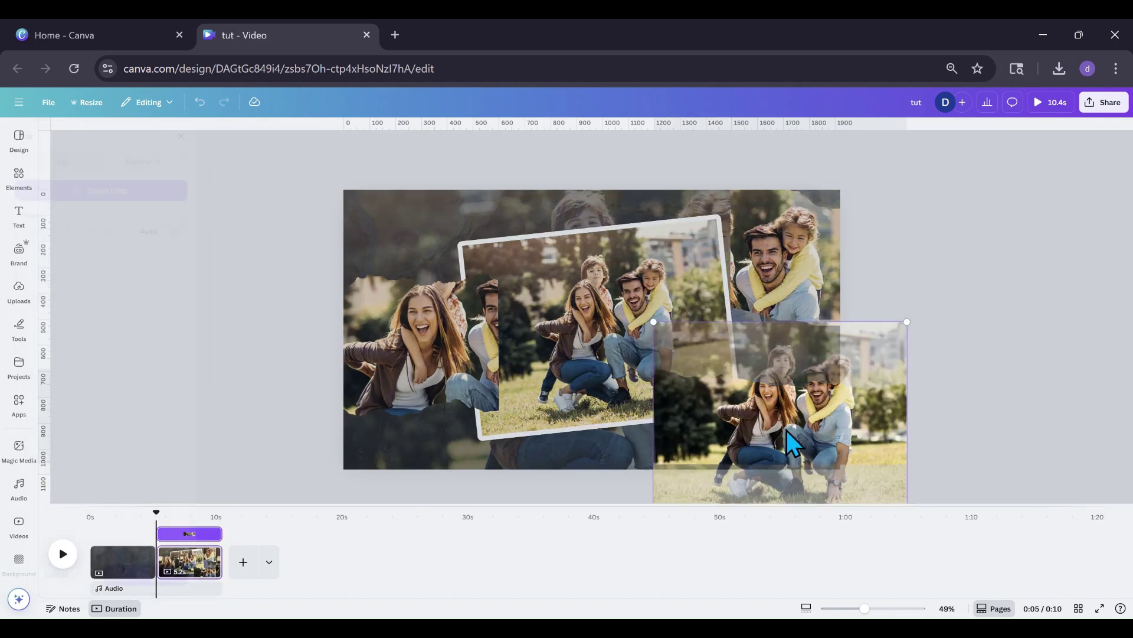
left_click_drag(789, 430, 745, 471)
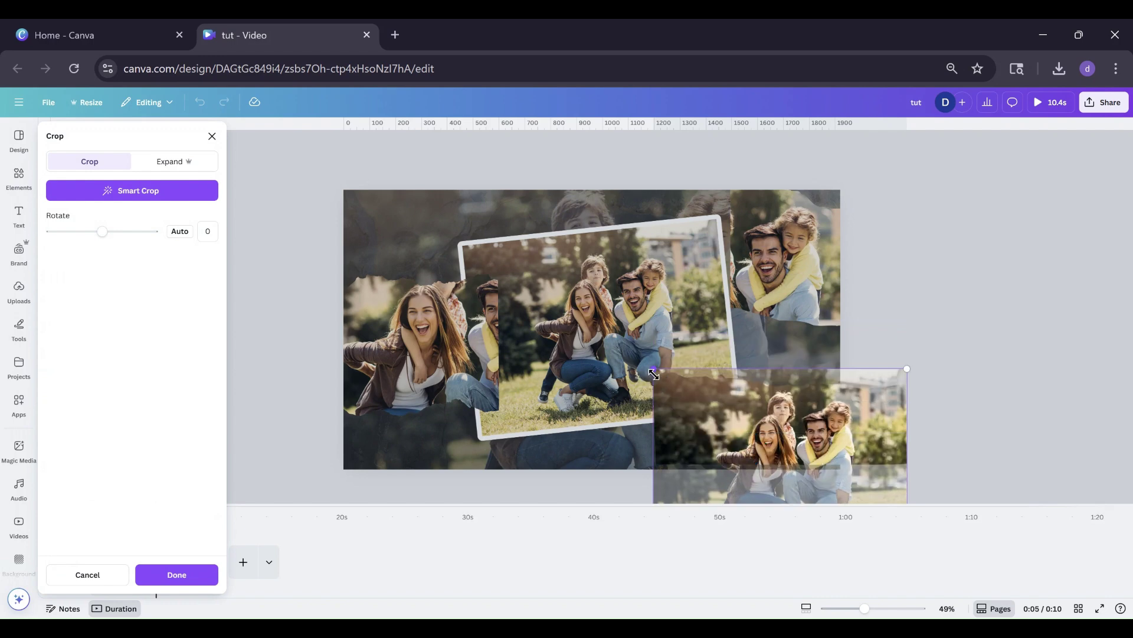
left_click_drag(654, 374, 564, 298)
left_click_drag(599, 372, 612, 463)
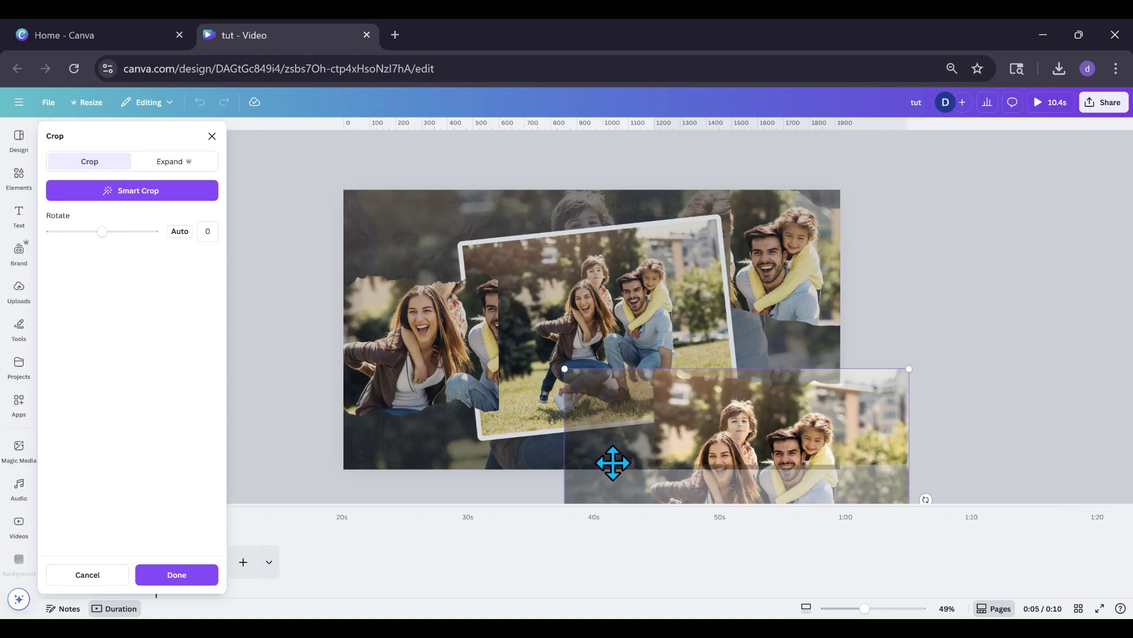
left_click_drag(567, 369, 511, 342)
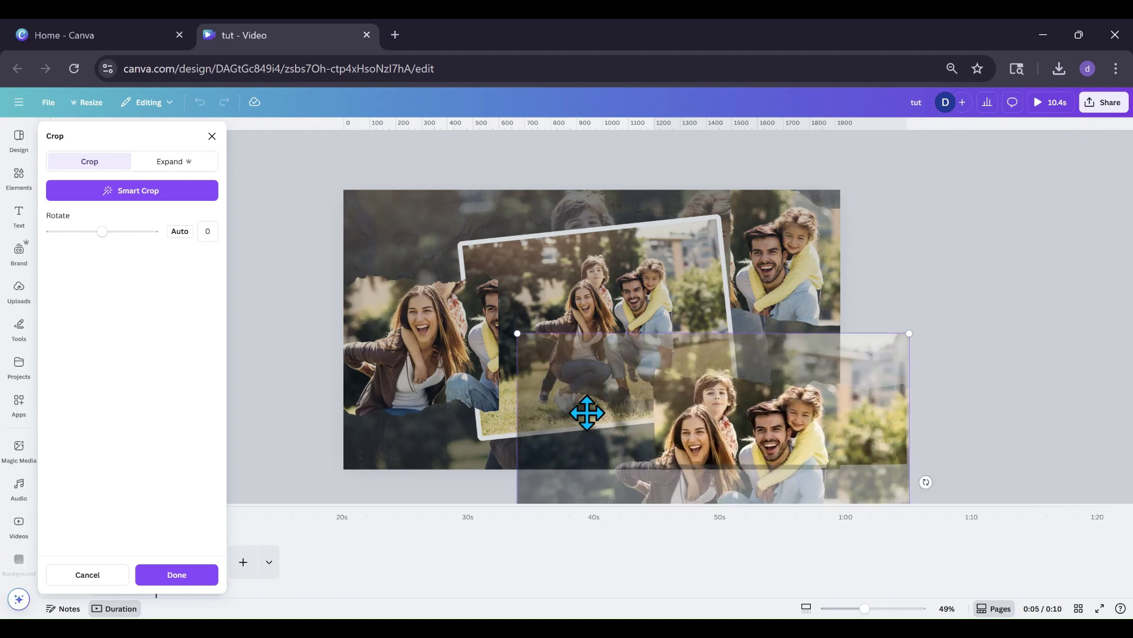
left_click_drag(586, 412, 586, 453)
left_click(940, 289)
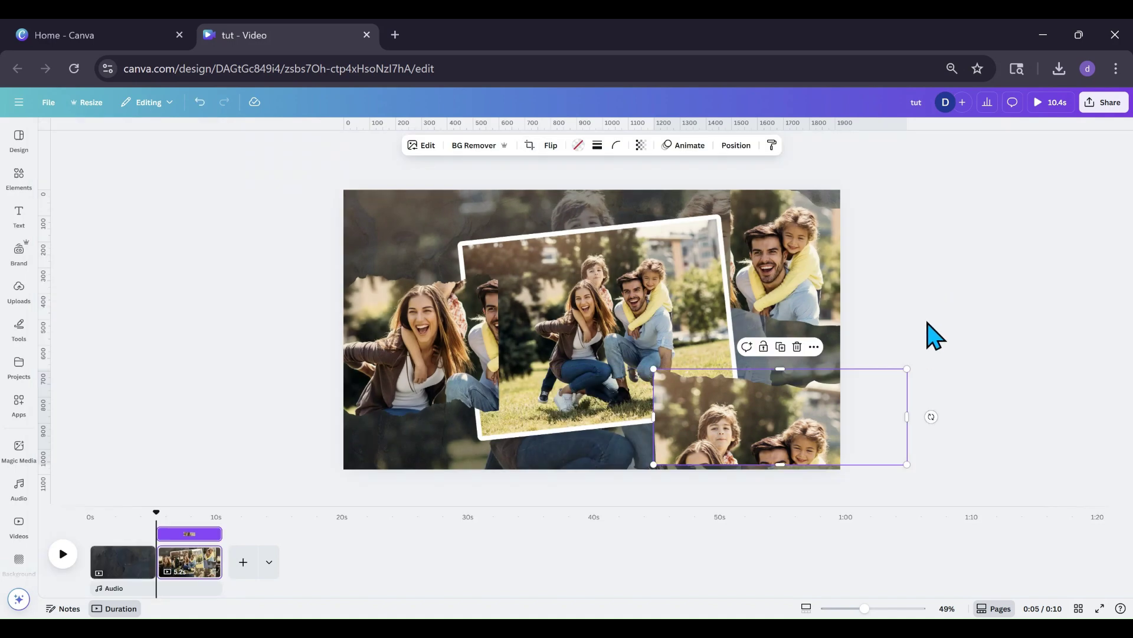
Shrink the lower-right torn-paper frame and place it over the tilted photo's lower-right corner.
left_click_drag(830, 418, 776, 407)
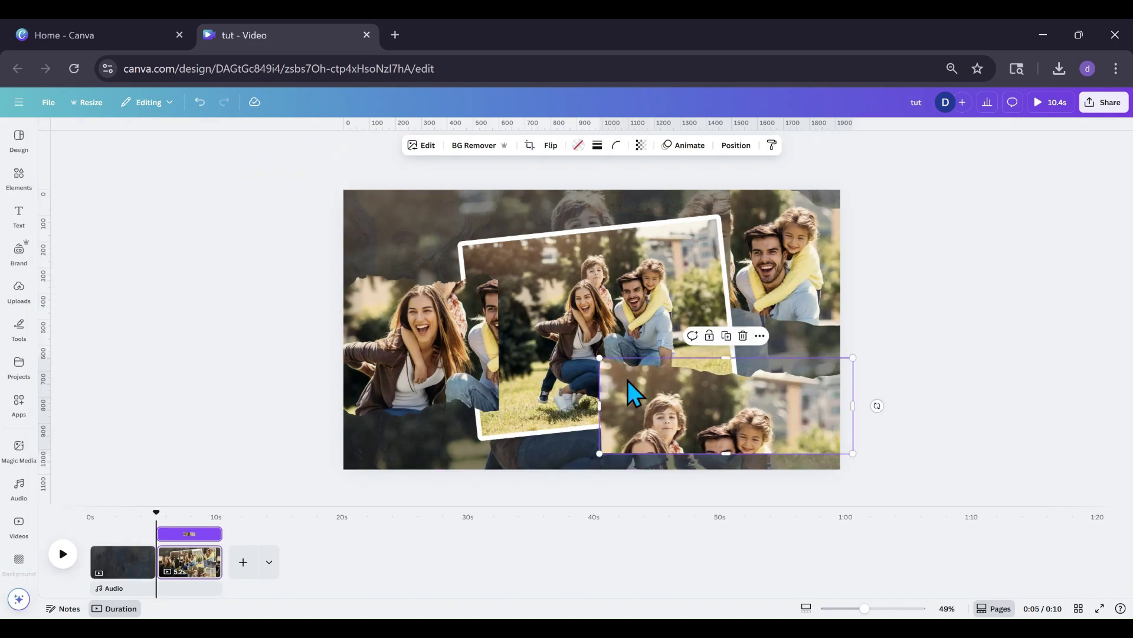
left_click_drag(598, 355, 687, 382)
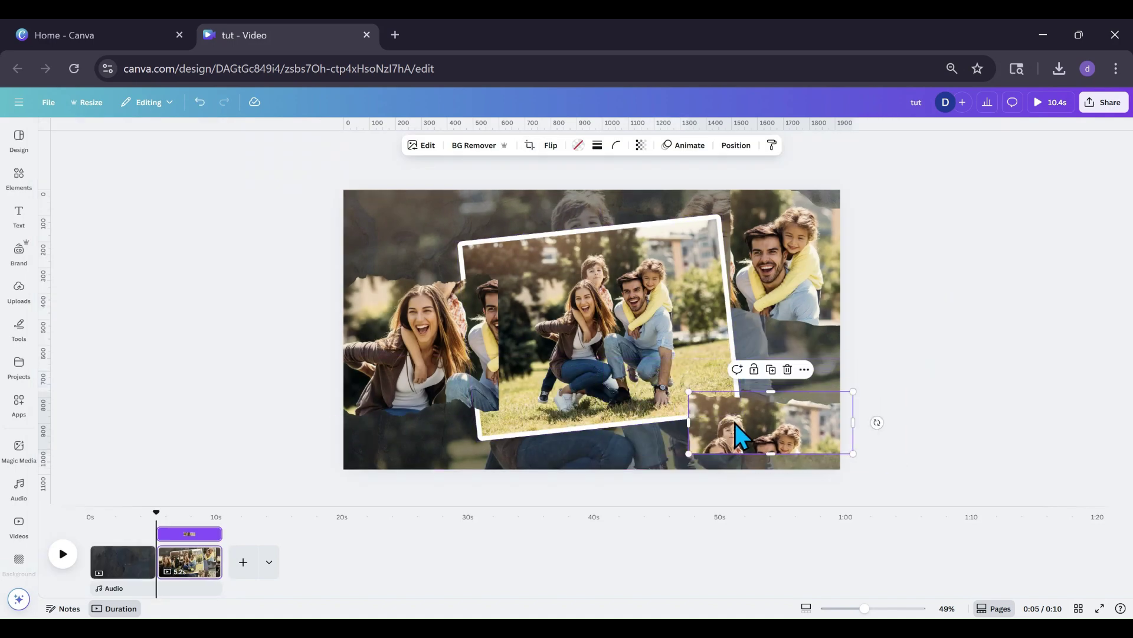
left_click_drag(733, 431, 686, 427)
Shrink the left torn-paper frame and move it up beside the tilted photo's upper-left corner.
left_click(455, 343)
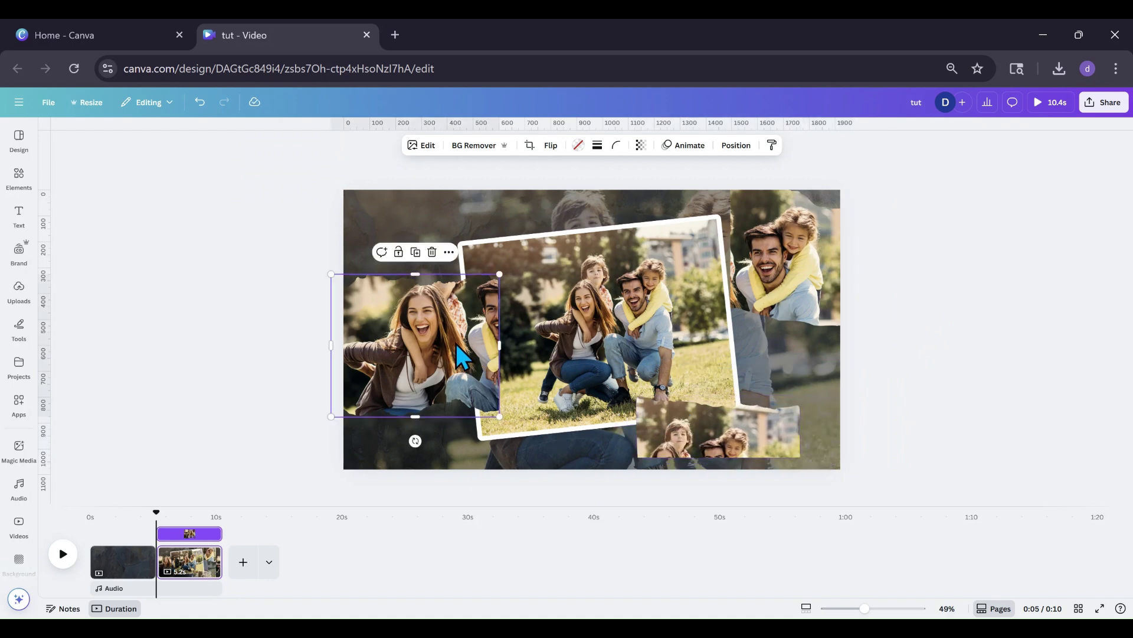
left_click_drag(455, 344, 462, 351)
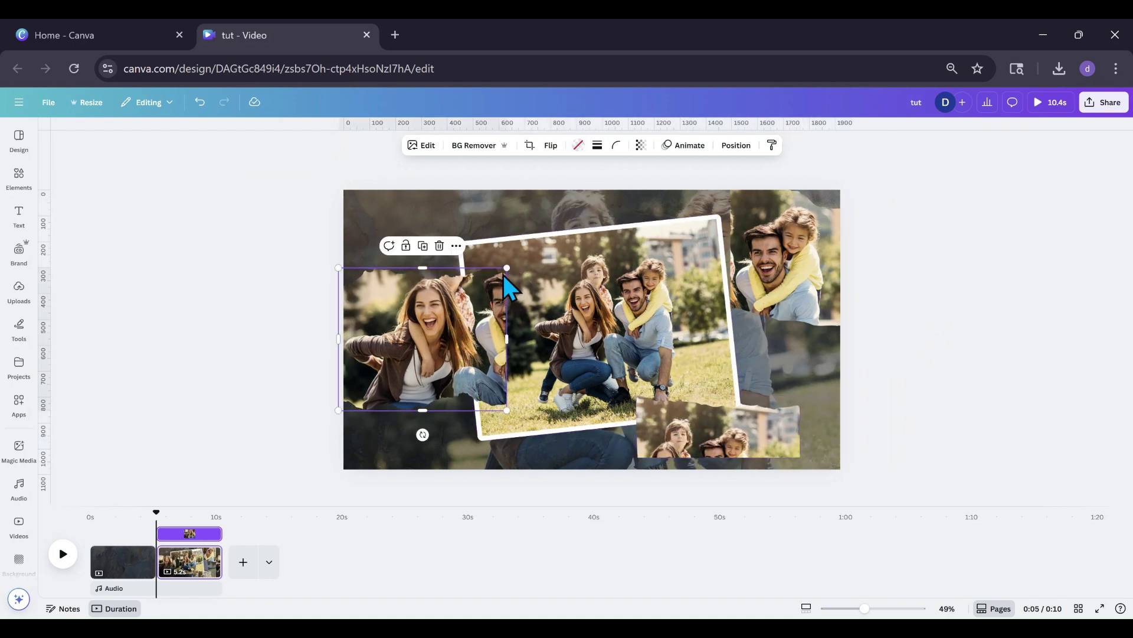
left_click_drag(505, 269, 455, 311)
left_click_drag(430, 365, 452, 278)
Shrink and narrow the upper-right torn-paper frame so it fits on the page, overlapping the tilted photo's edge.
left_click(832, 285)
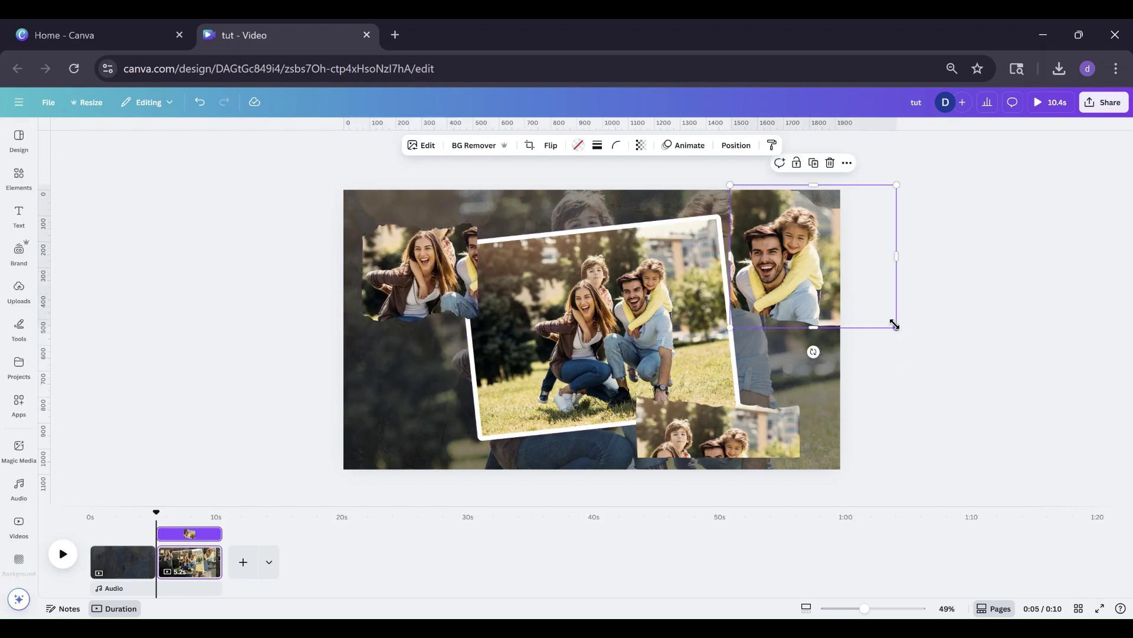
left_click_drag(895, 325, 846, 294)
left_click_drag(782, 261, 770, 283)
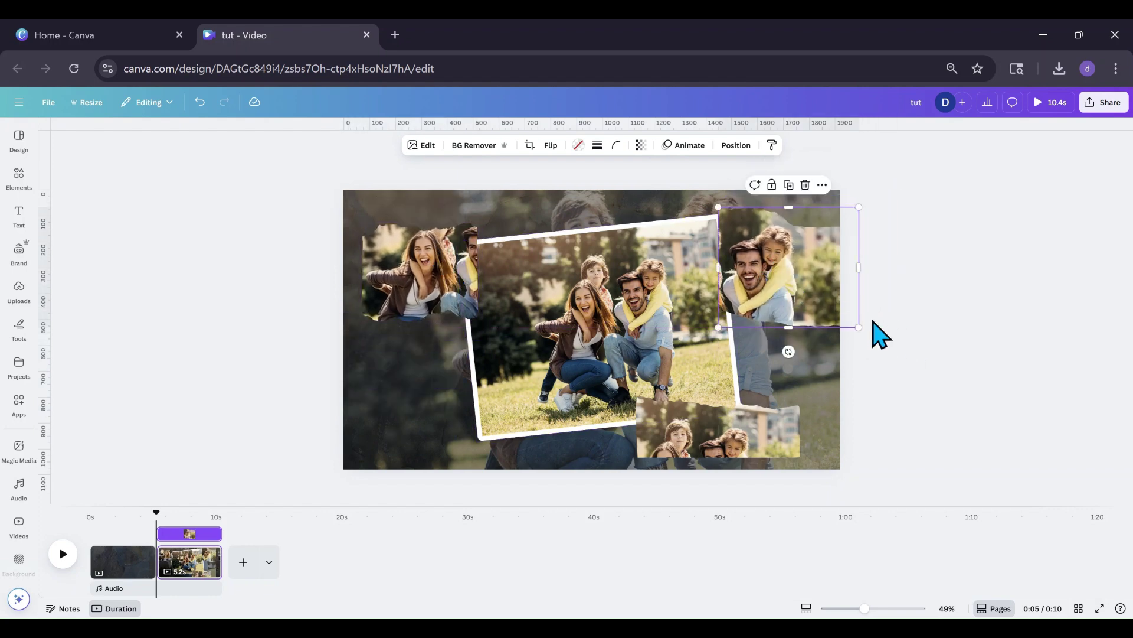
left_click_drag(860, 320, 829, 300)
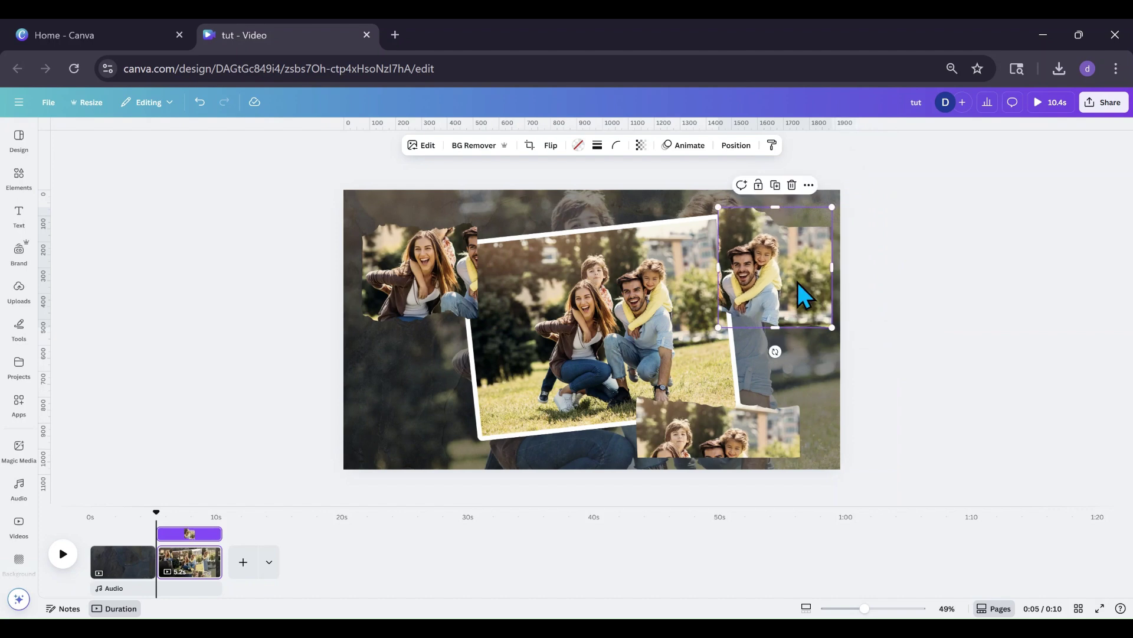
Enlarge and recenter the photo inside the upper-right frame on the father and girl, and align the frame with the page's right edge.
double_click(802, 293)
left_click_drag(839, 199, 936, 141)
left_click_drag(921, 182, 898, 252)
left_click(949, 292)
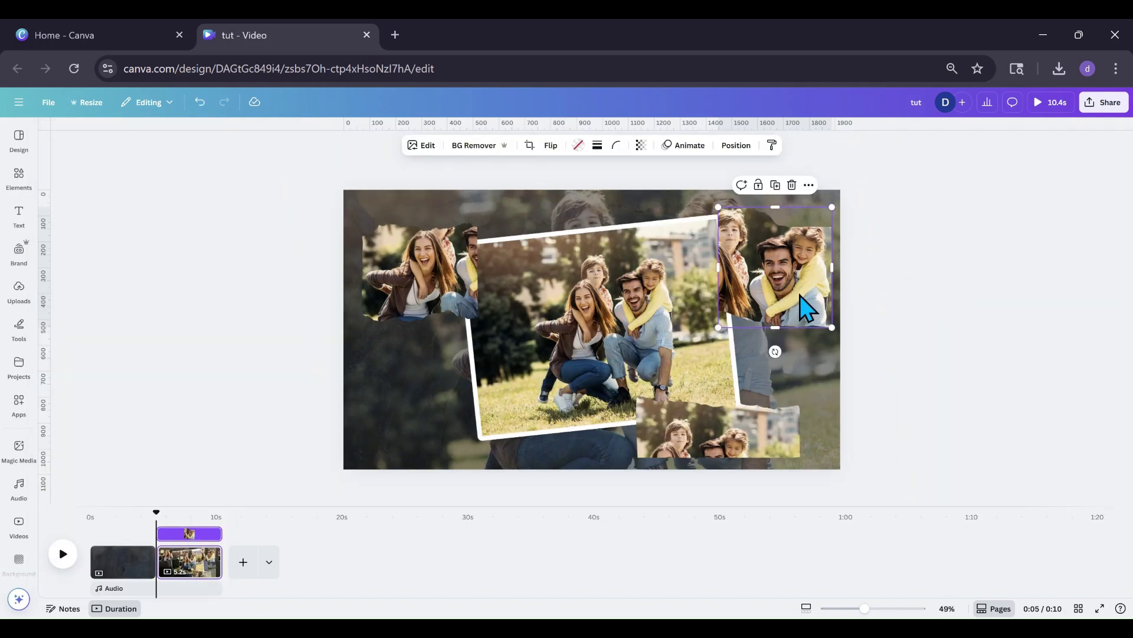
left_click_drag(804, 303, 813, 306)
Set the transparency of the upper-right frame to 54, the upper-left frame to 51 and the lower-right frame to 53.
left_click(641, 145)
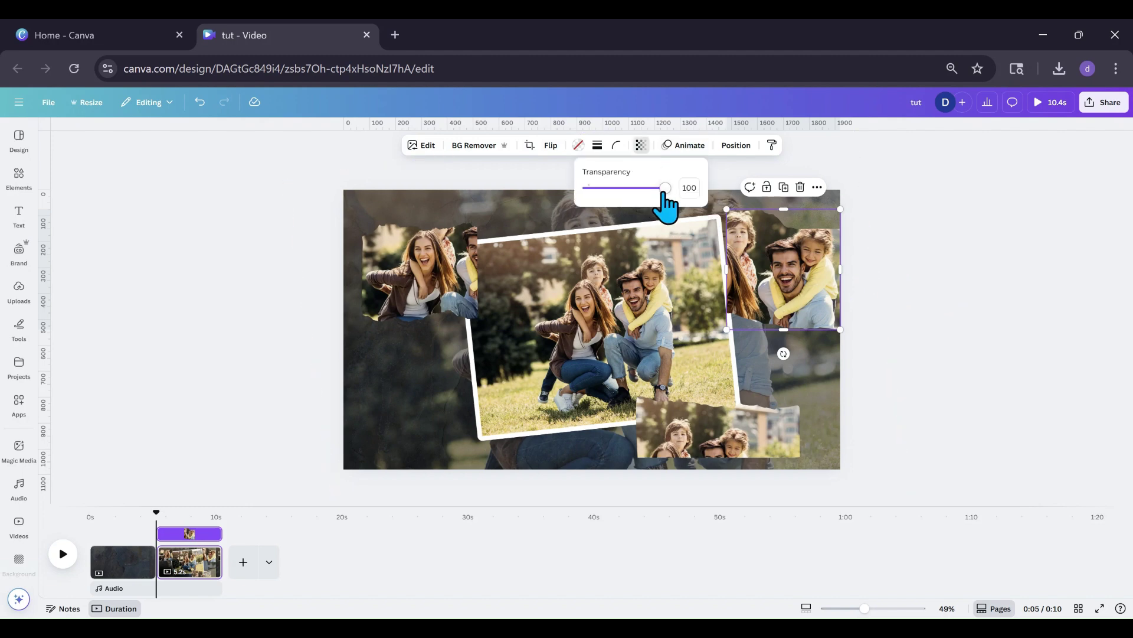
left_click_drag(664, 193, 629, 192)
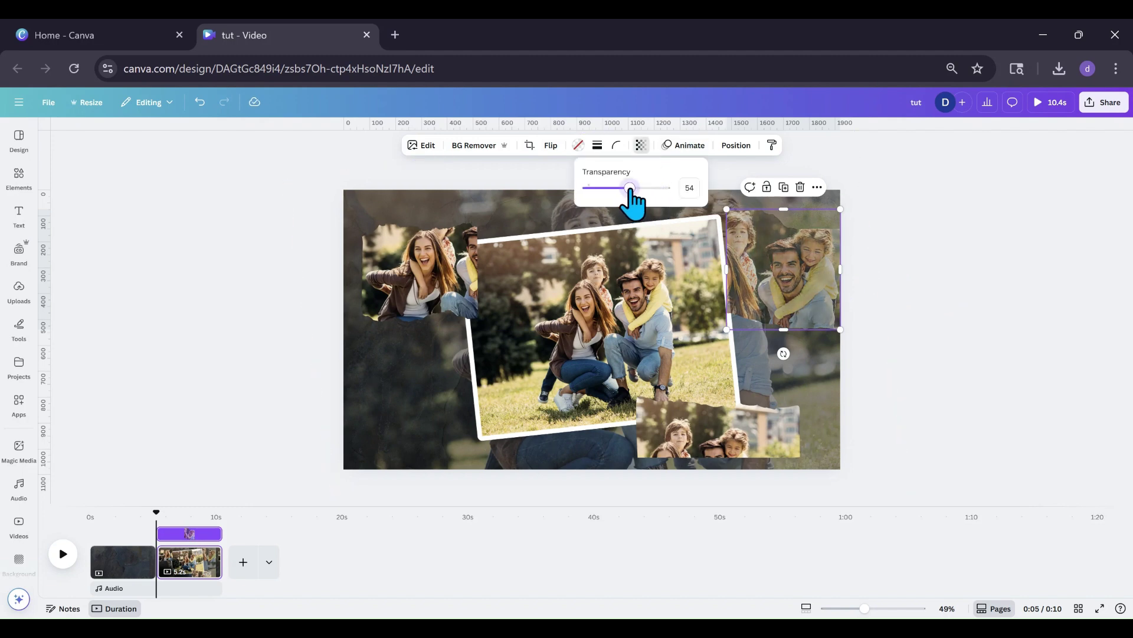
left_click(424, 264)
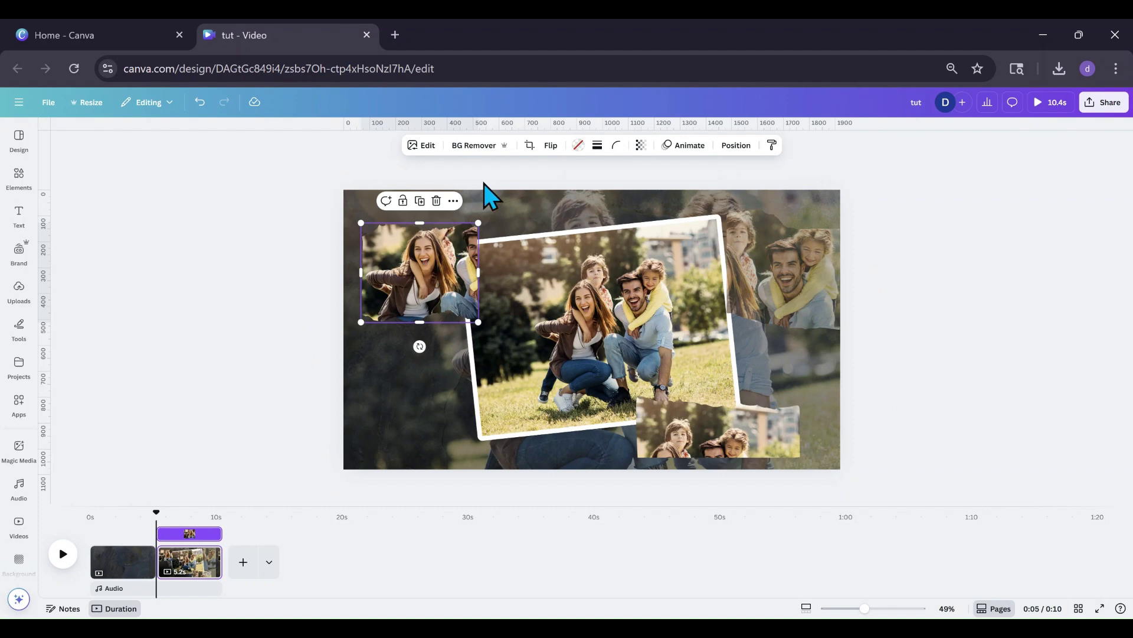
left_click(641, 145)
left_click_drag(665, 187, 628, 188)
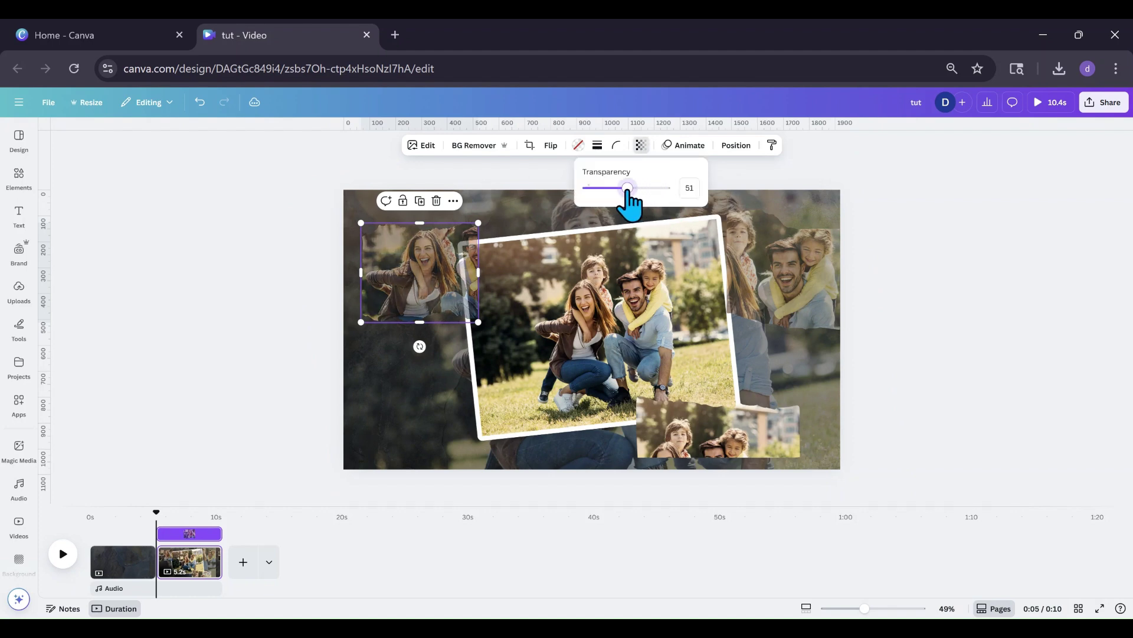
left_click(714, 416)
left_click(641, 145)
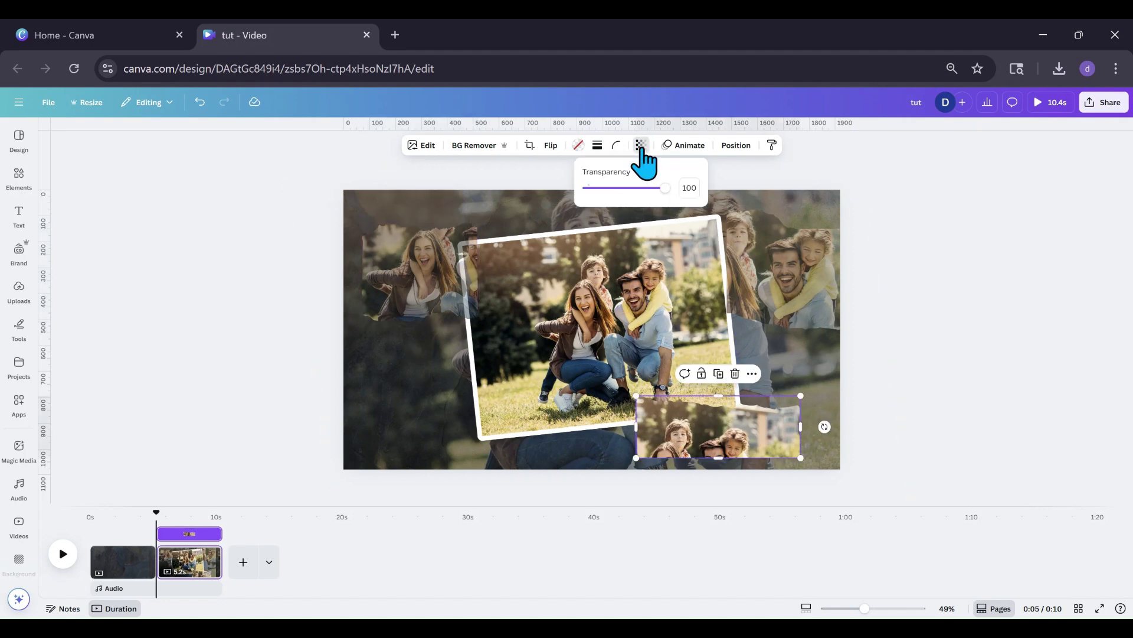
left_click_drag(666, 188, 643, 188)
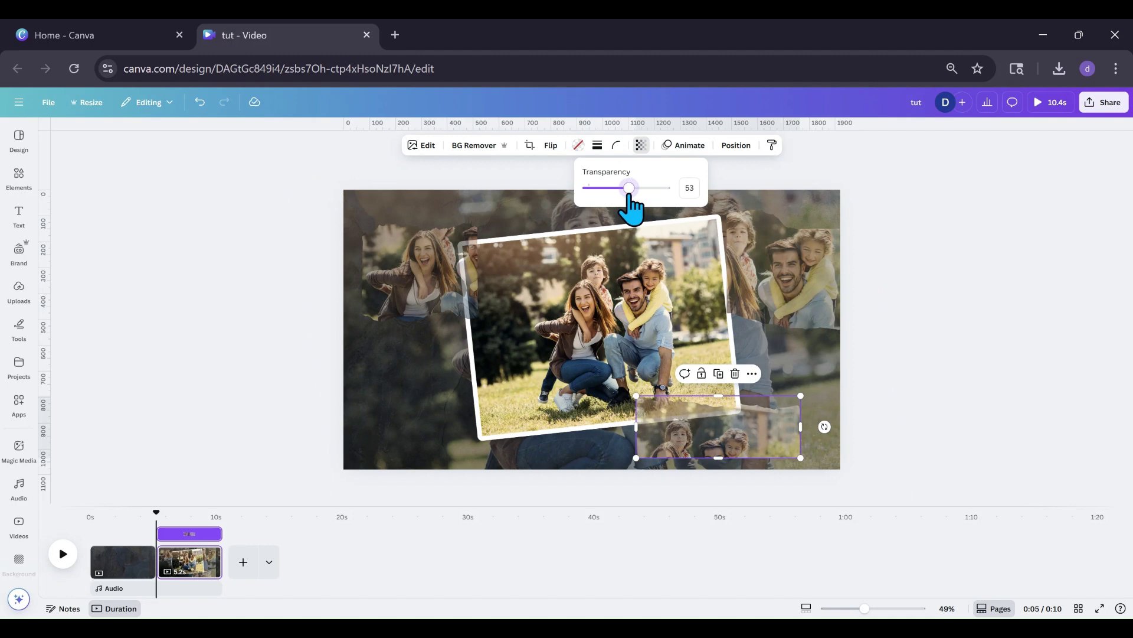
Apply the Tectonic animation to the upper-right torn-paper frame and reduce its intensity to about a quarter.
left_click(785, 267)
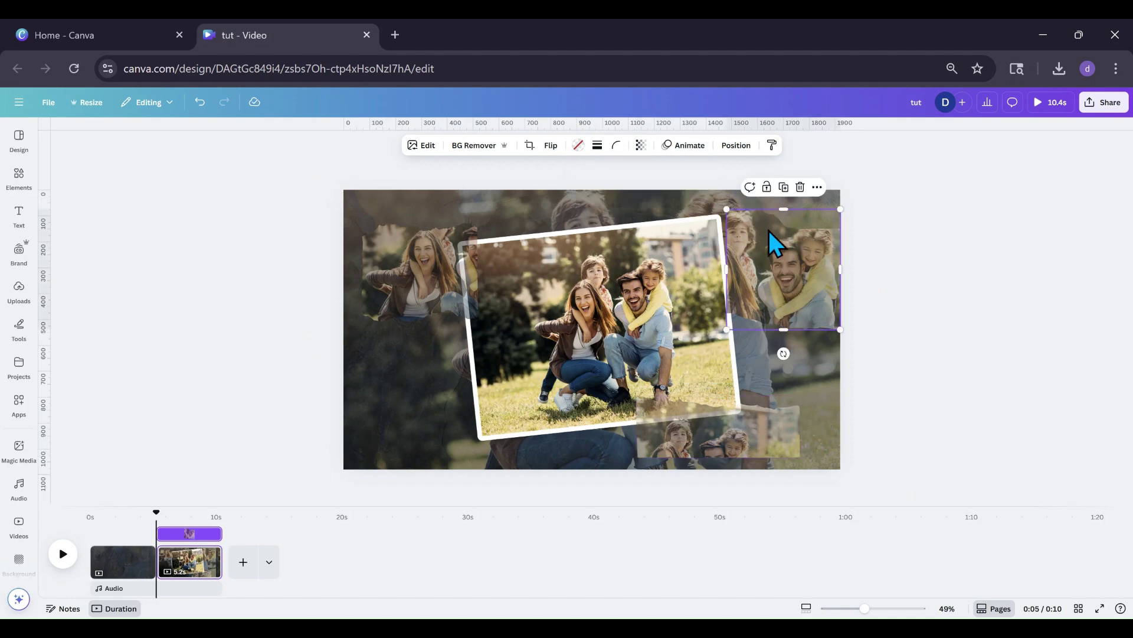
left_click(689, 147)
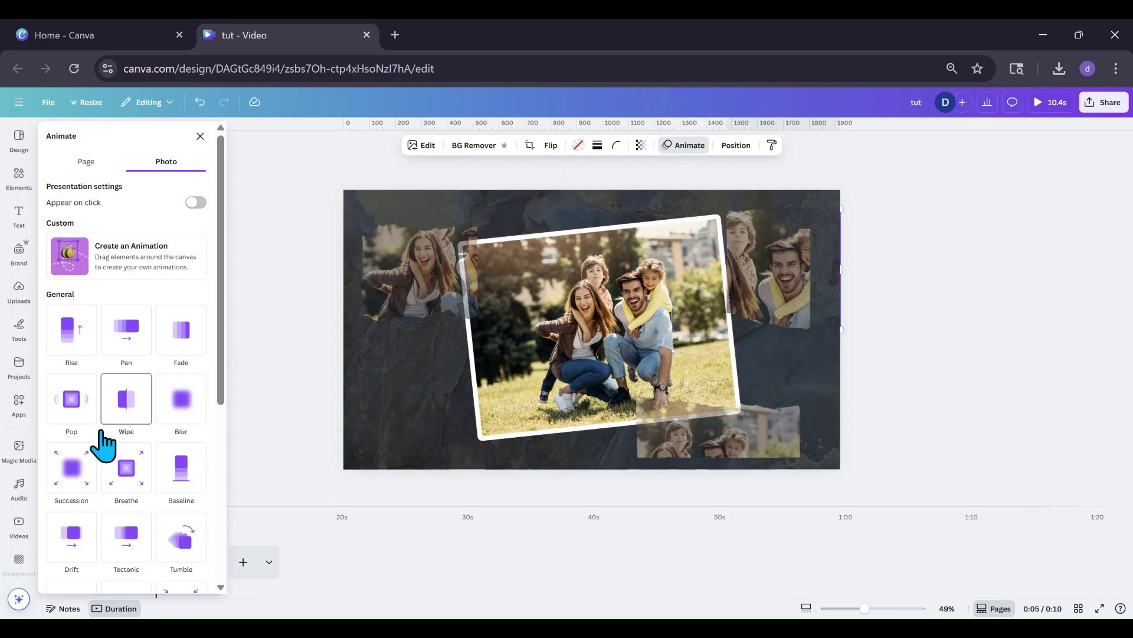
scroll(103, 446, "down", 3)
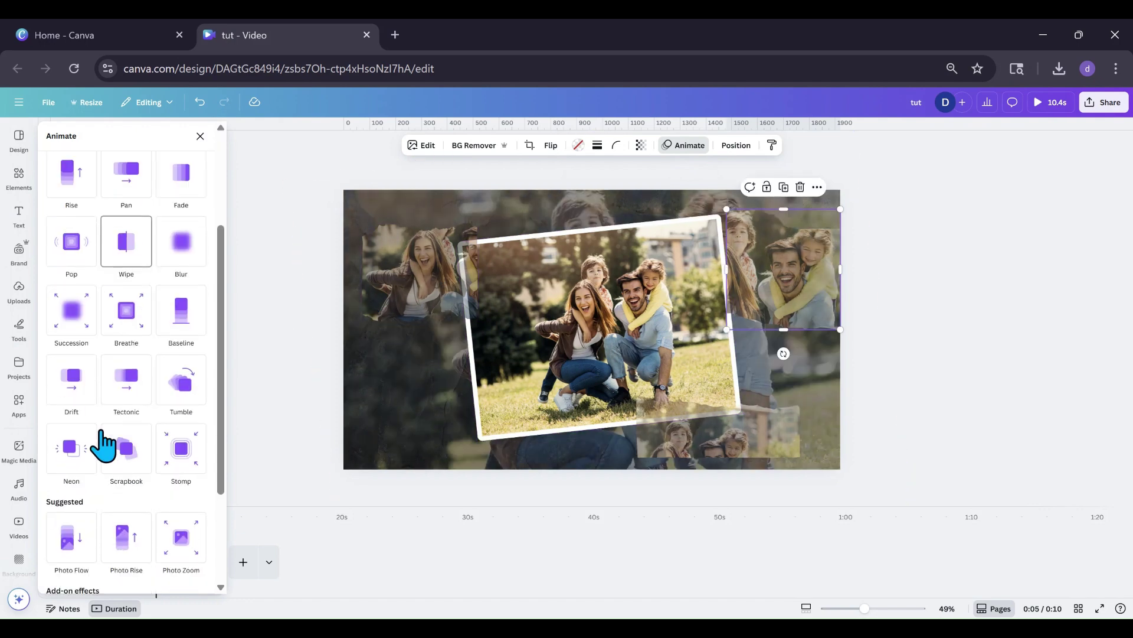
left_click(122, 388)
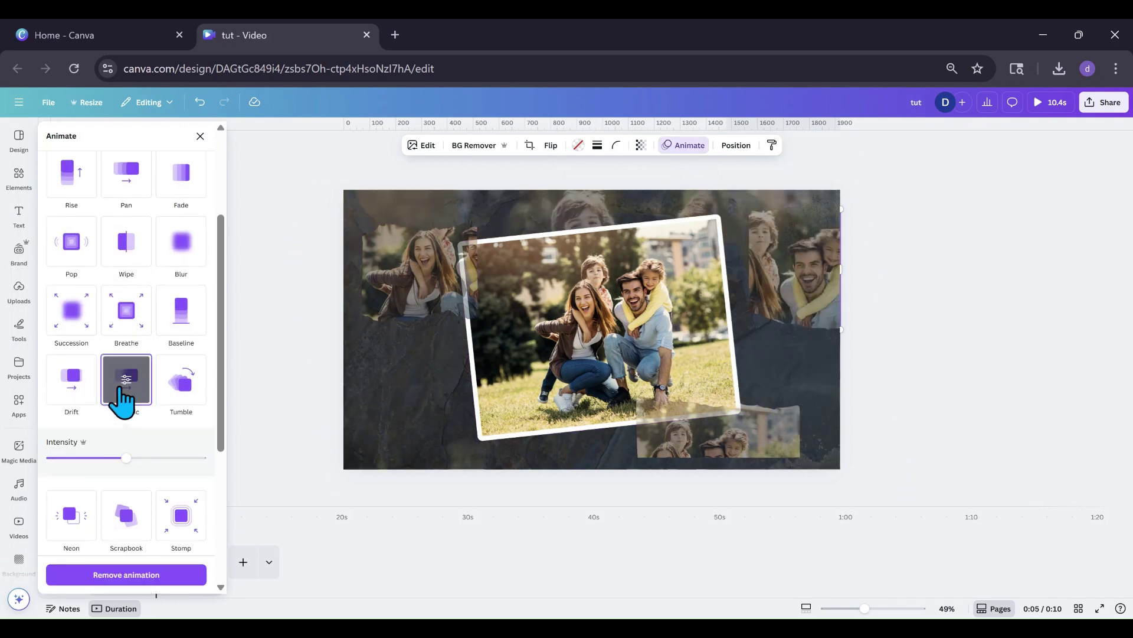
left_click_drag(120, 463, 82, 459)
Give the lower-right torn-paper frame a Tectonic animation with the intensity lowered to about a quarter.
left_click(719, 453)
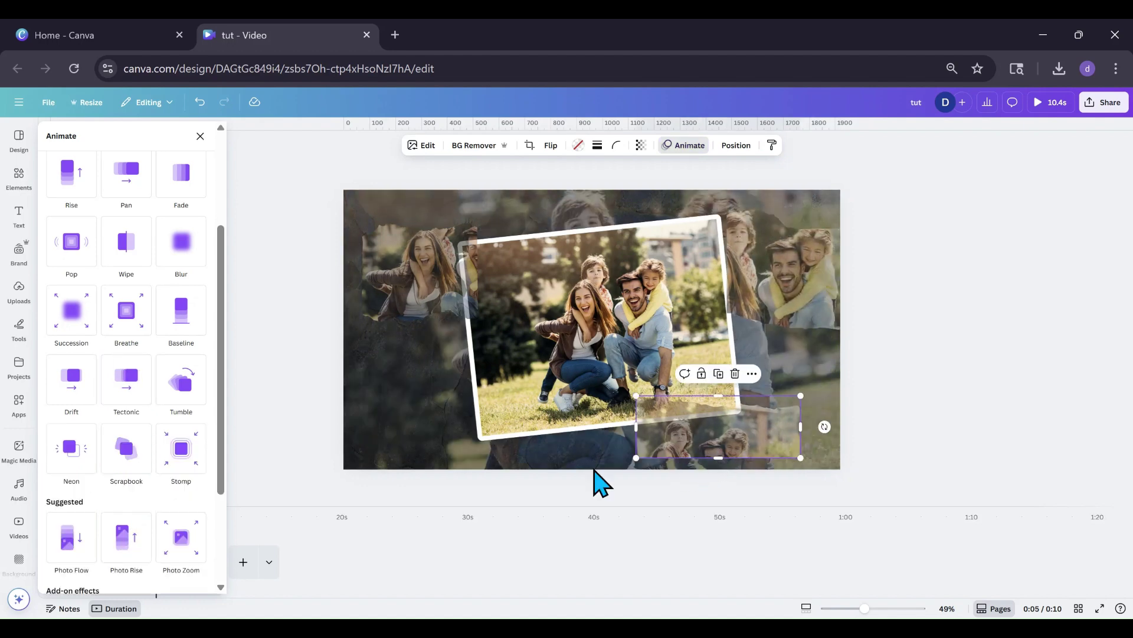
left_click(126, 385)
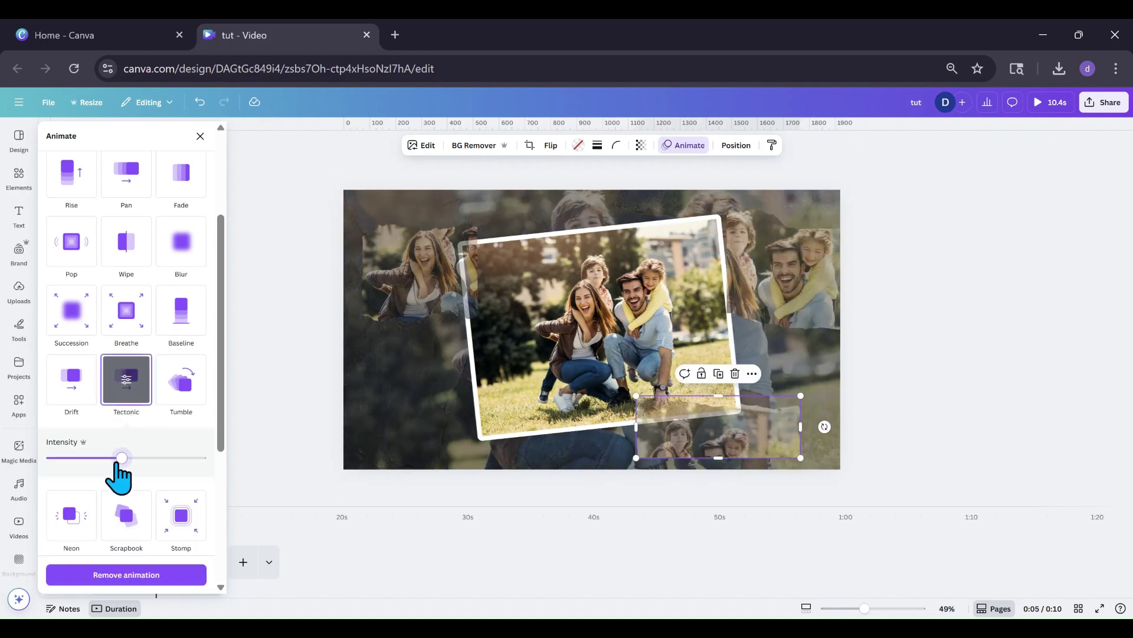
left_click_drag(119, 462, 87, 463)
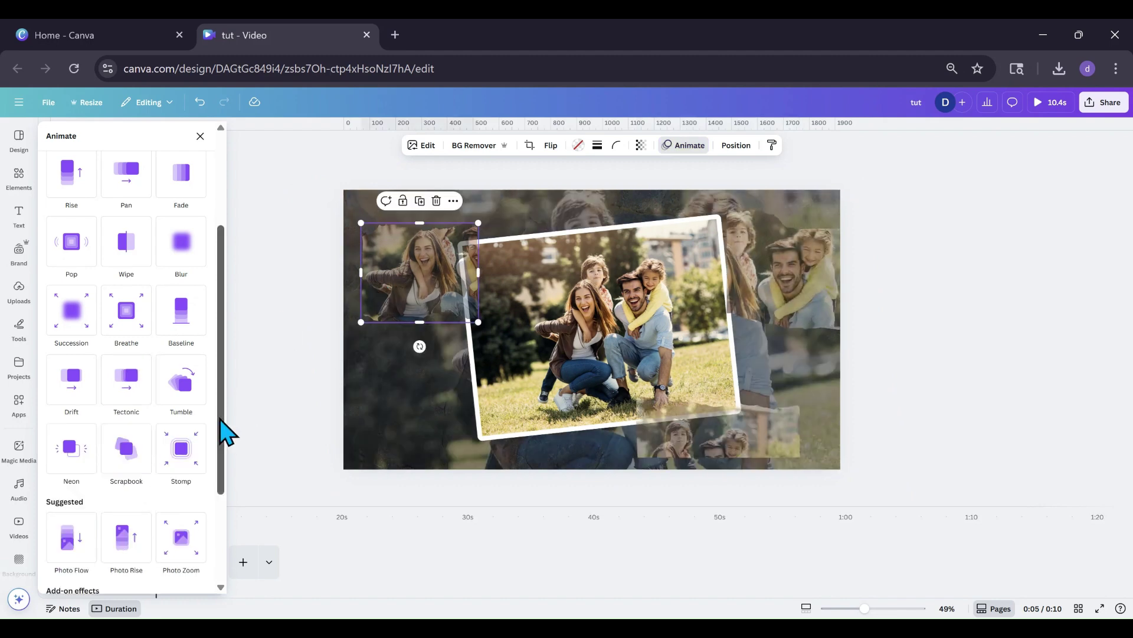
Animate the upper-left torn-paper frame with Tectonic at about a quarter intensity and close the animation settings.
left_click(126, 458)
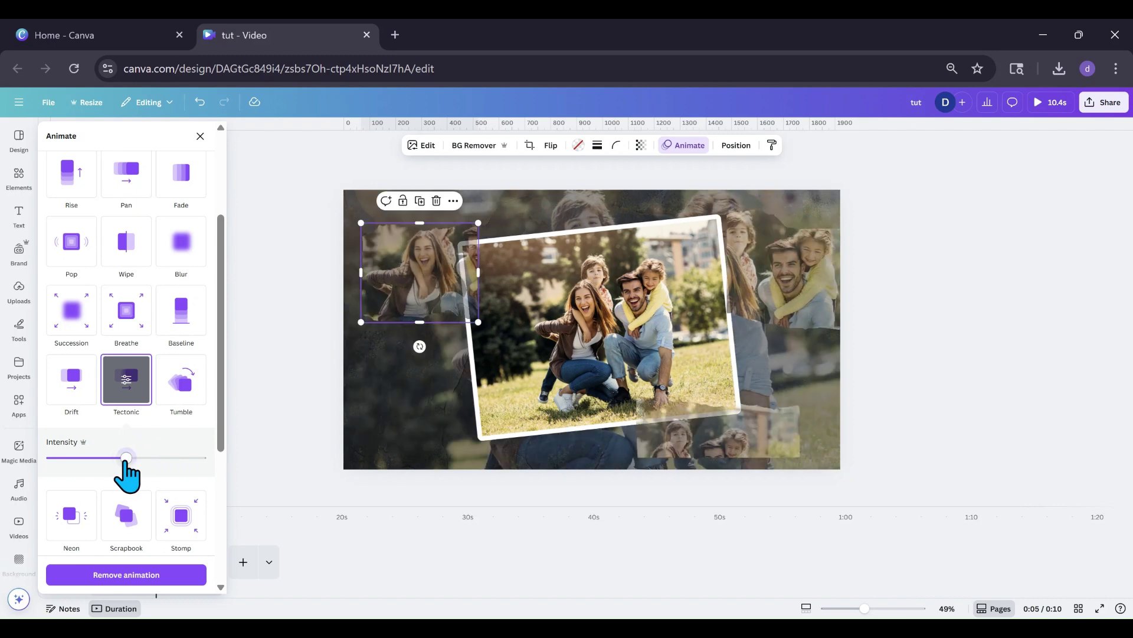
left_click_drag(125, 458, 87, 458)
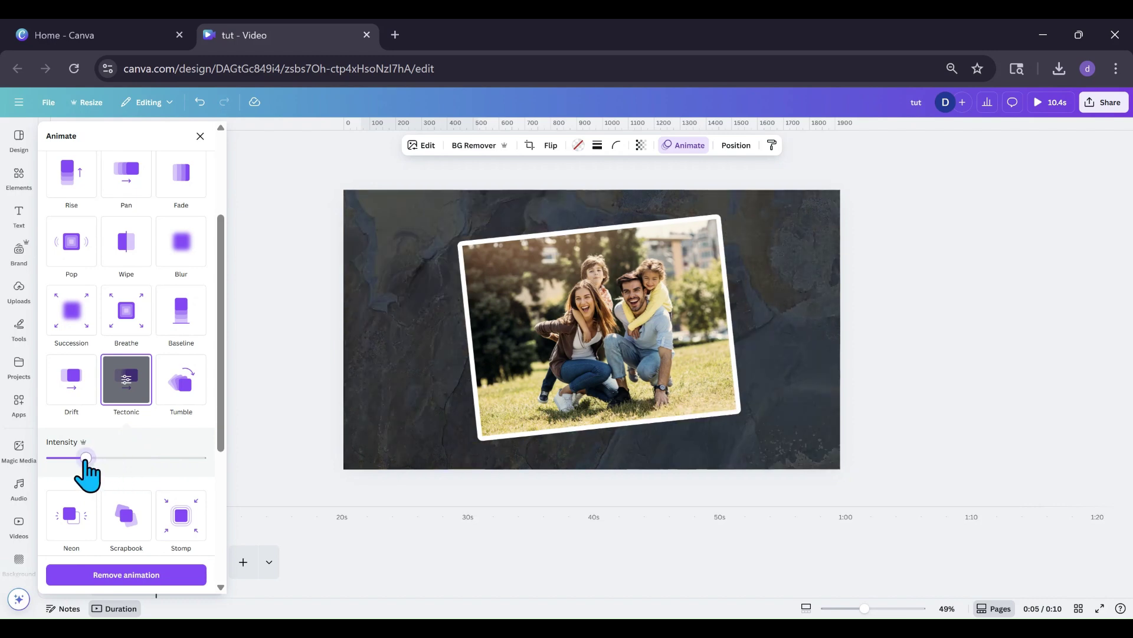
left_click(325, 376)
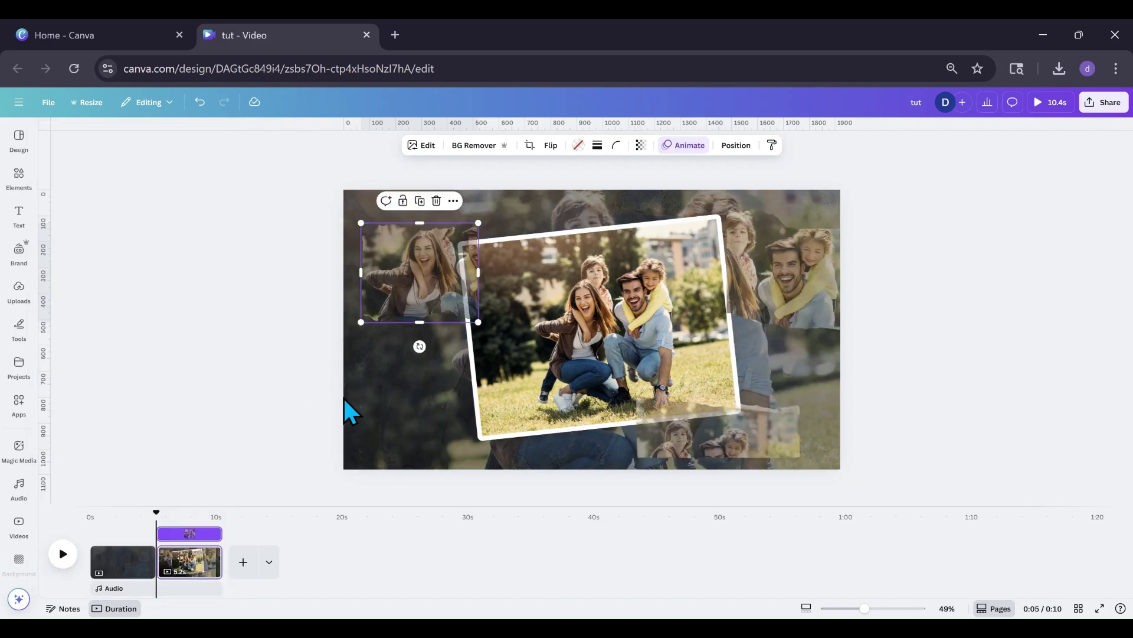
Nudge the upper-right torn-paper frame slightly left, away from the page edge.
left_click(580, 341)
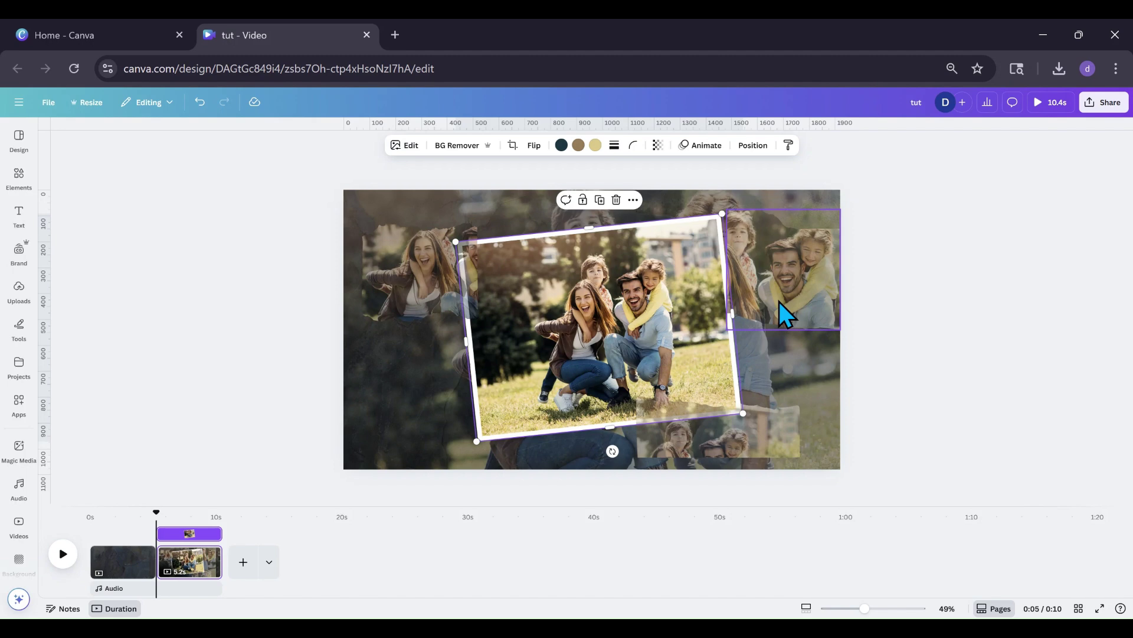
mouse_move(779, 302)
left_mouse_down()
mouse_move(761, 300)
mouse_move(774, 304)
left_mouse_up()
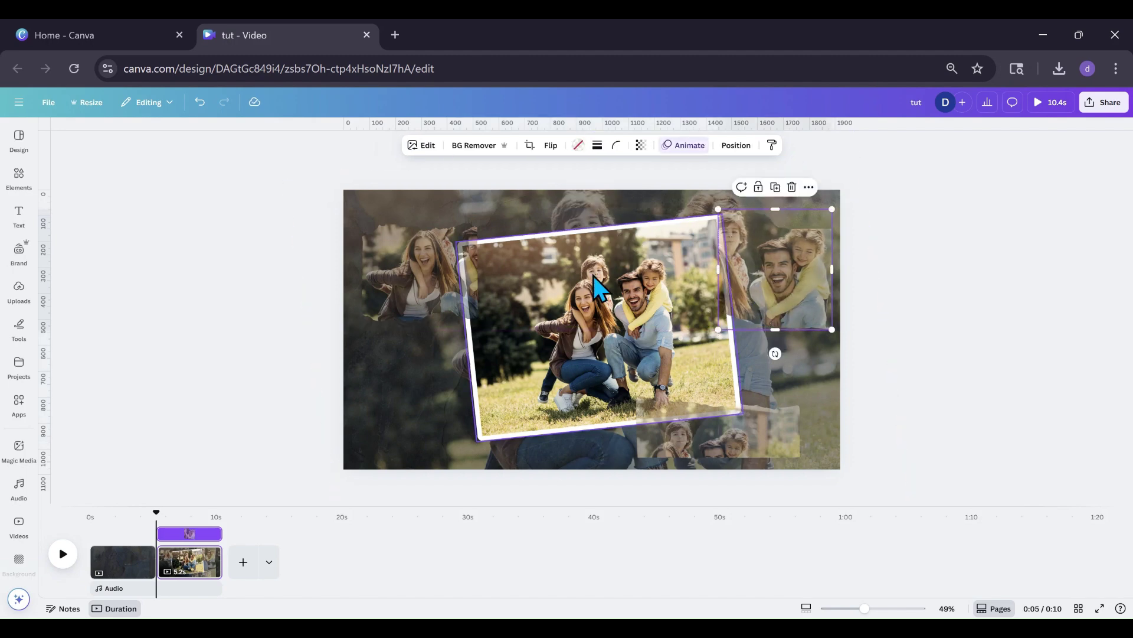
Apply the Succession animation on enter to the tilted outlined photo, reduce its speed to the minimum, and close the animation settings.
left_click(586, 291)
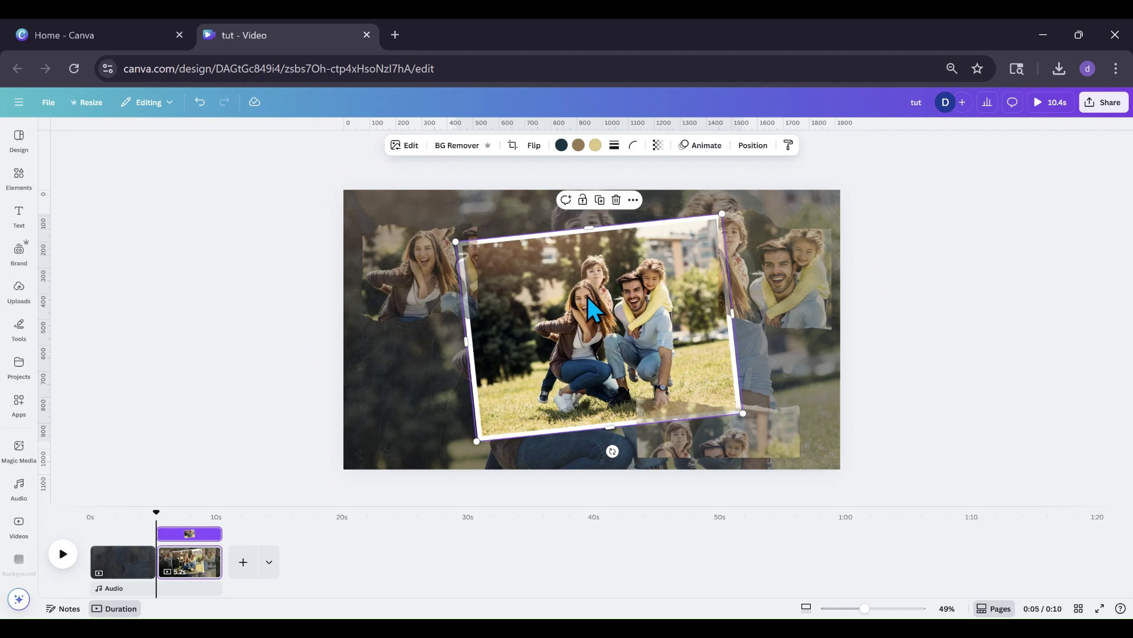
left_click(693, 155)
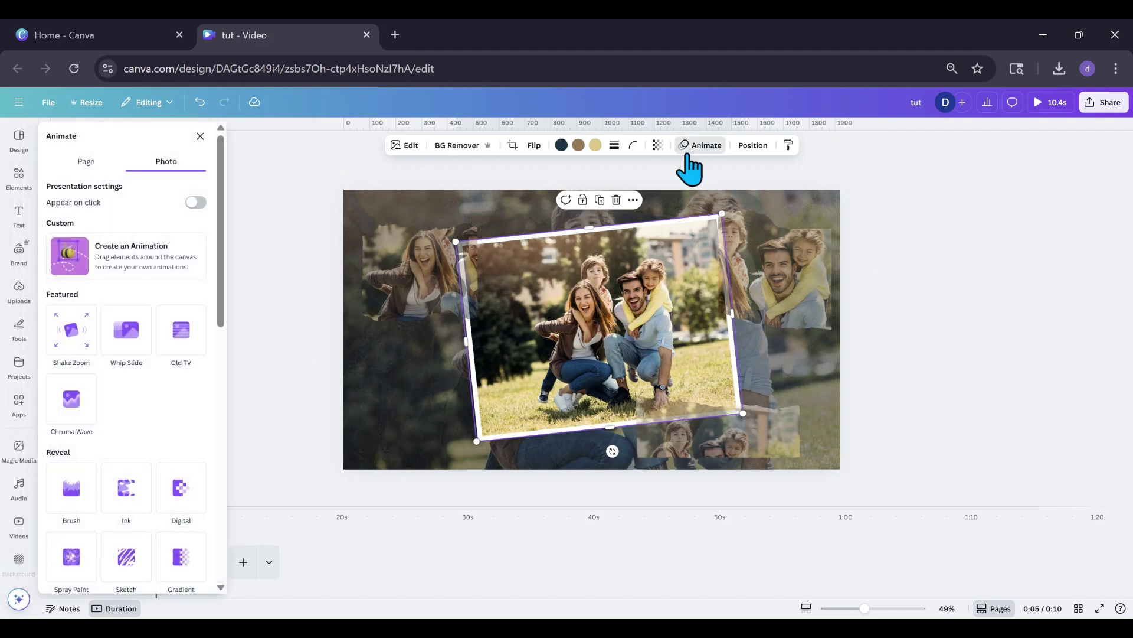
scroll(147, 423, "down", 3)
scroll(148, 419, "down", 2)
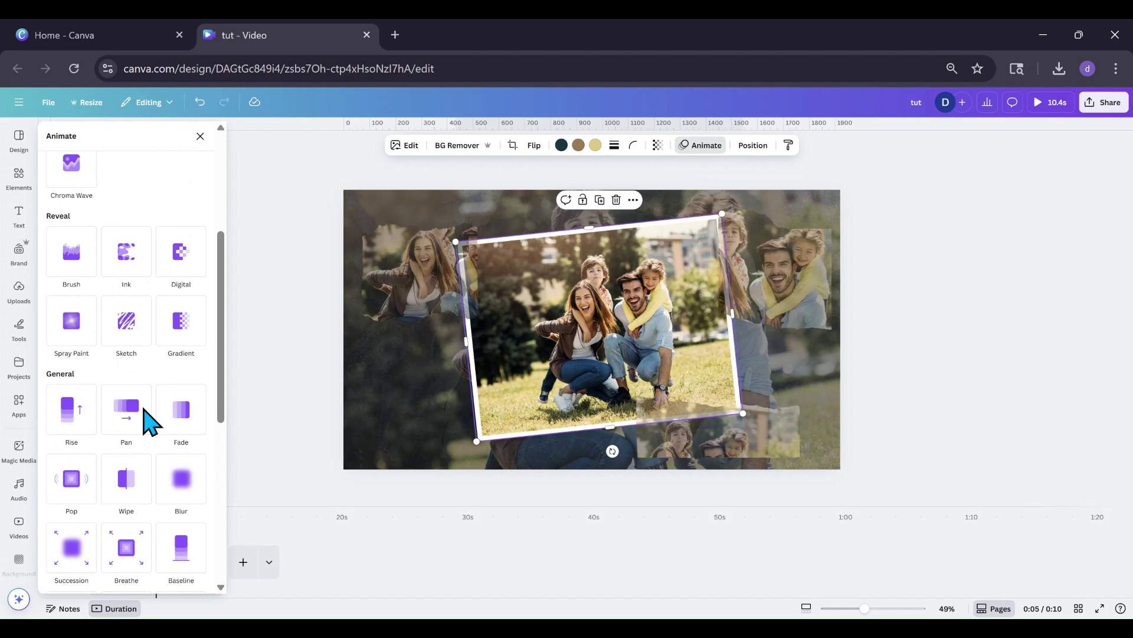
scroll(145, 419, "down", 2)
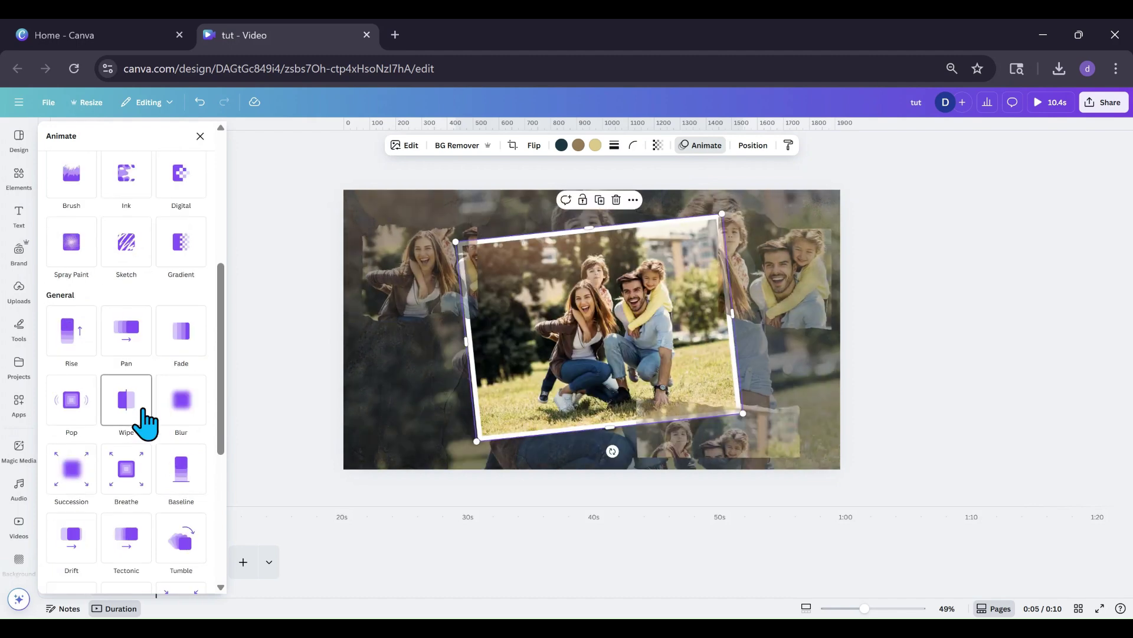
scroll(146, 420, "down", 3)
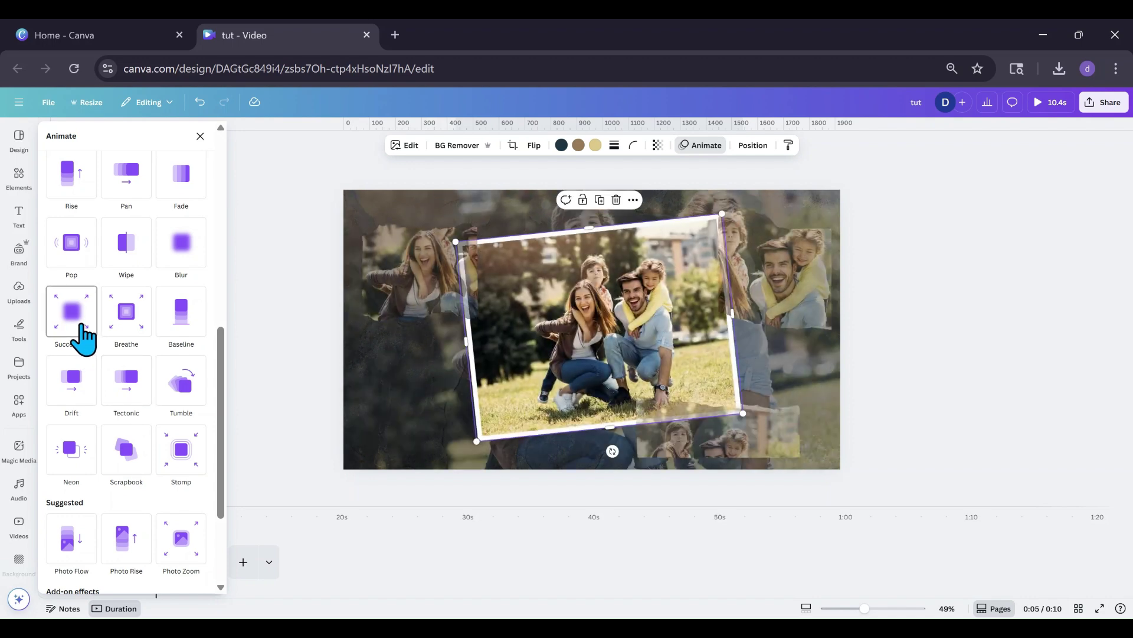
left_click(84, 331)
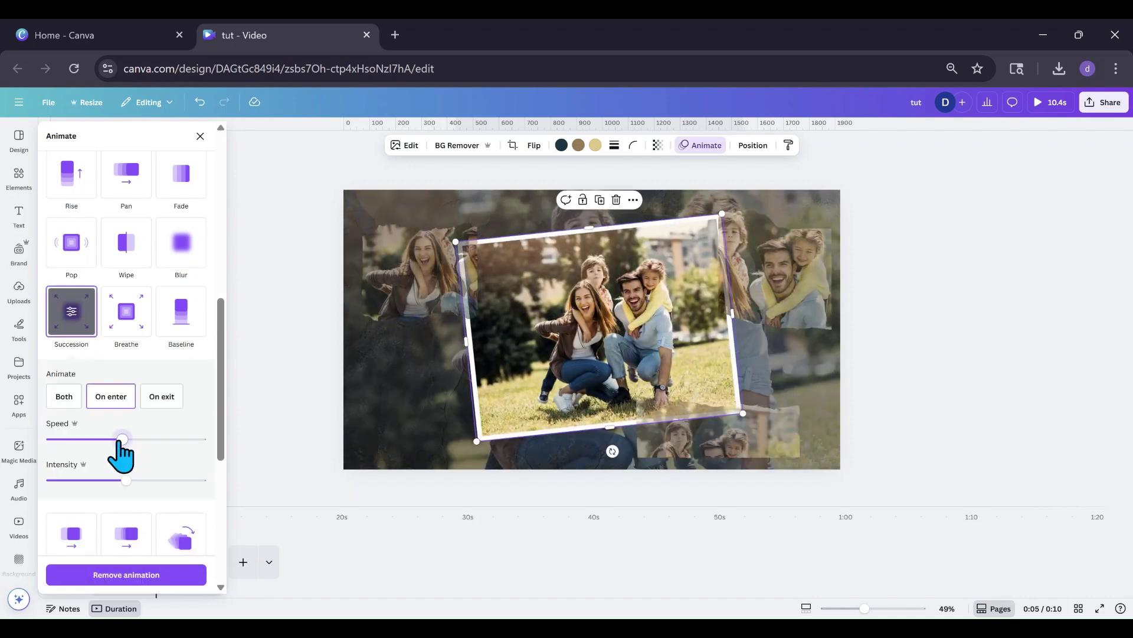
left_click_drag(98, 440, 56, 440)
left_click_drag(55, 440, 42, 440)
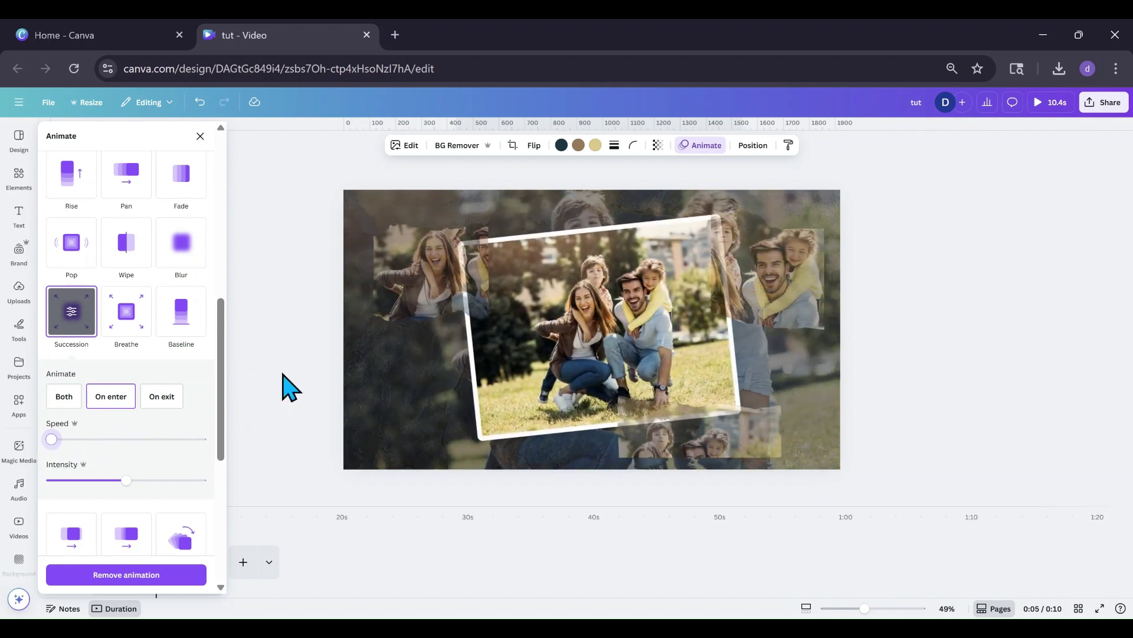
key("Escape")
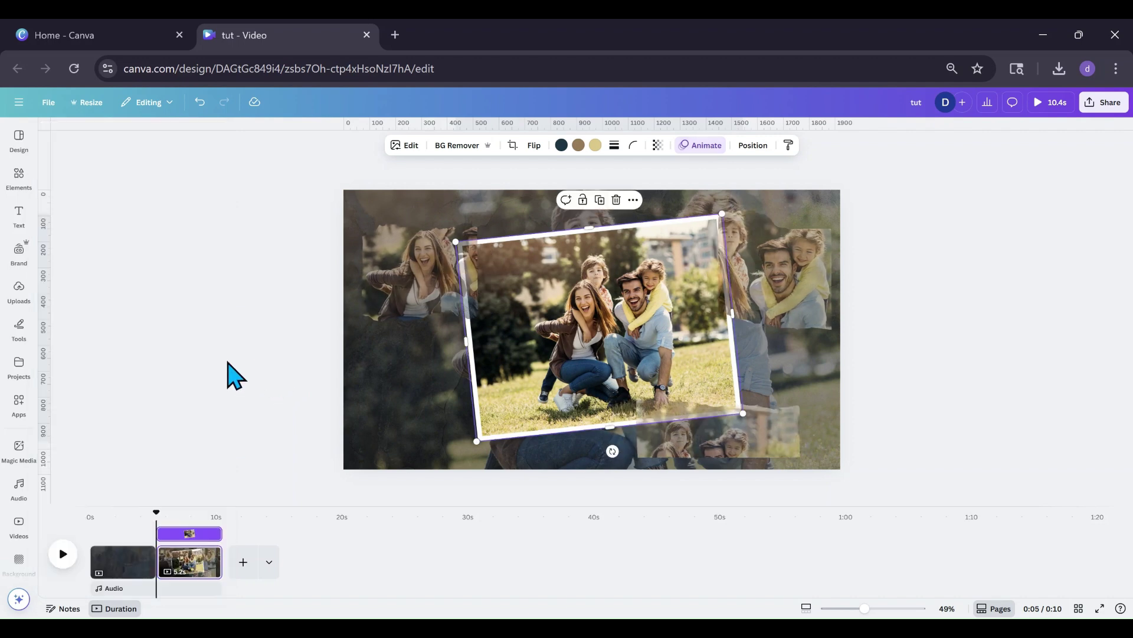
Search the elements for "poem" and add the photo of the handwritten poem on aged ledger paper.
left_click(24, 215)
left_click(32, 183)
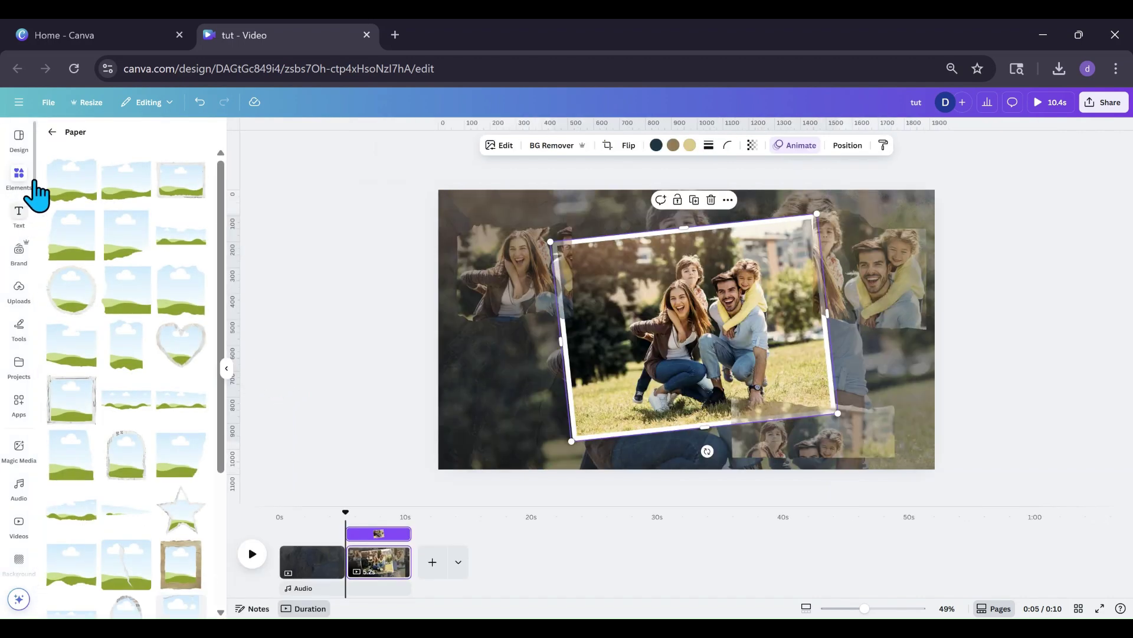
left_click(52, 133)
left_click(52, 132)
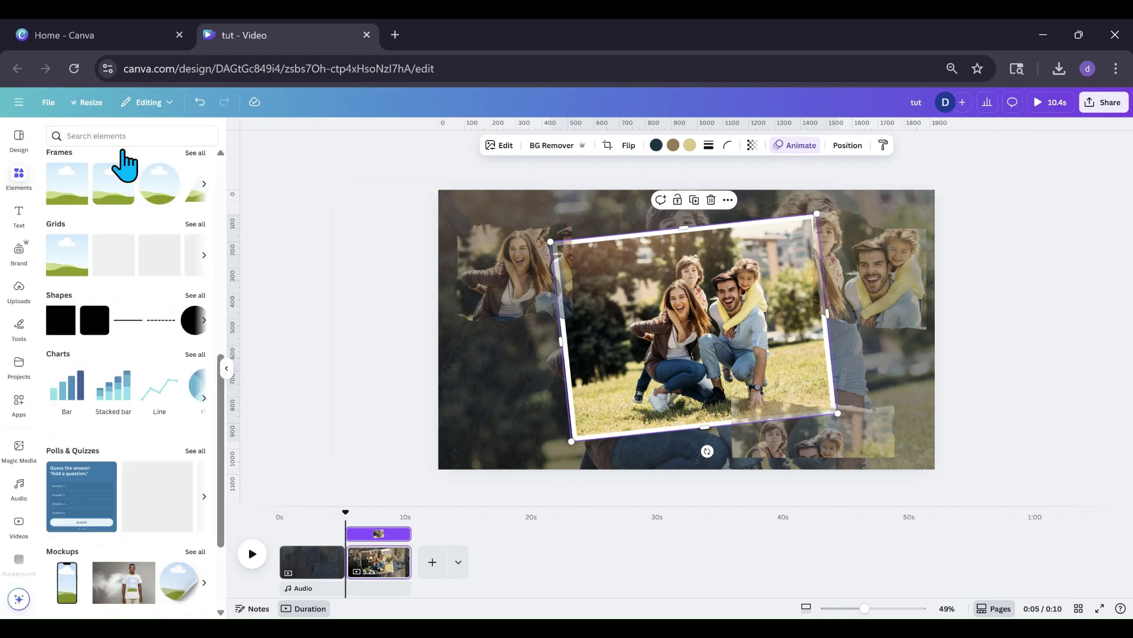
left_click(117, 136)
type("poem")
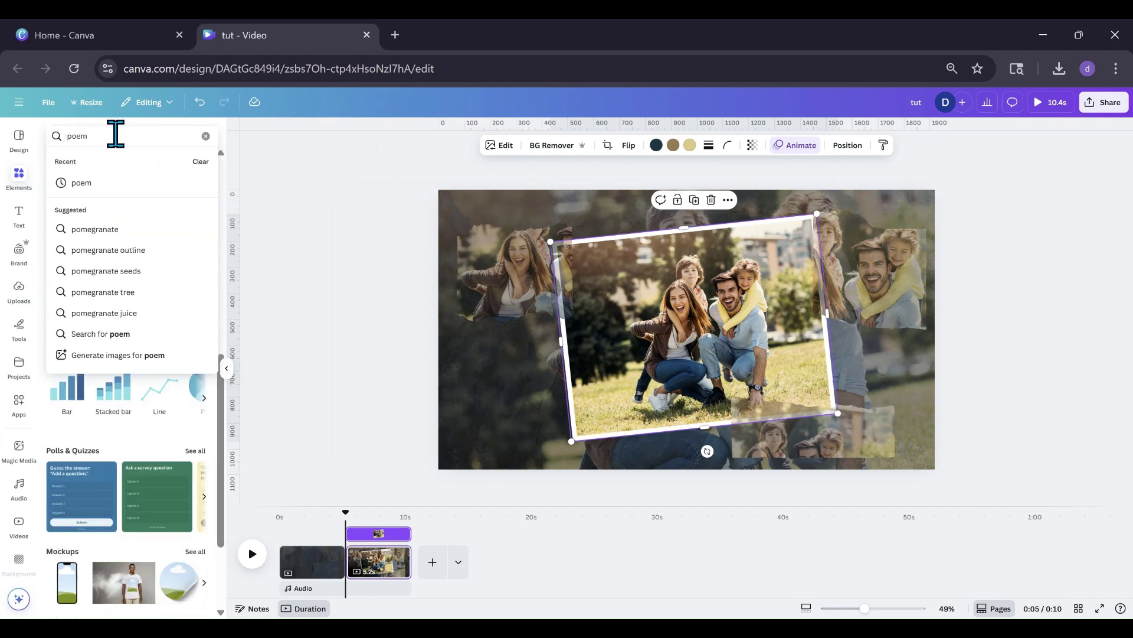
key("Return")
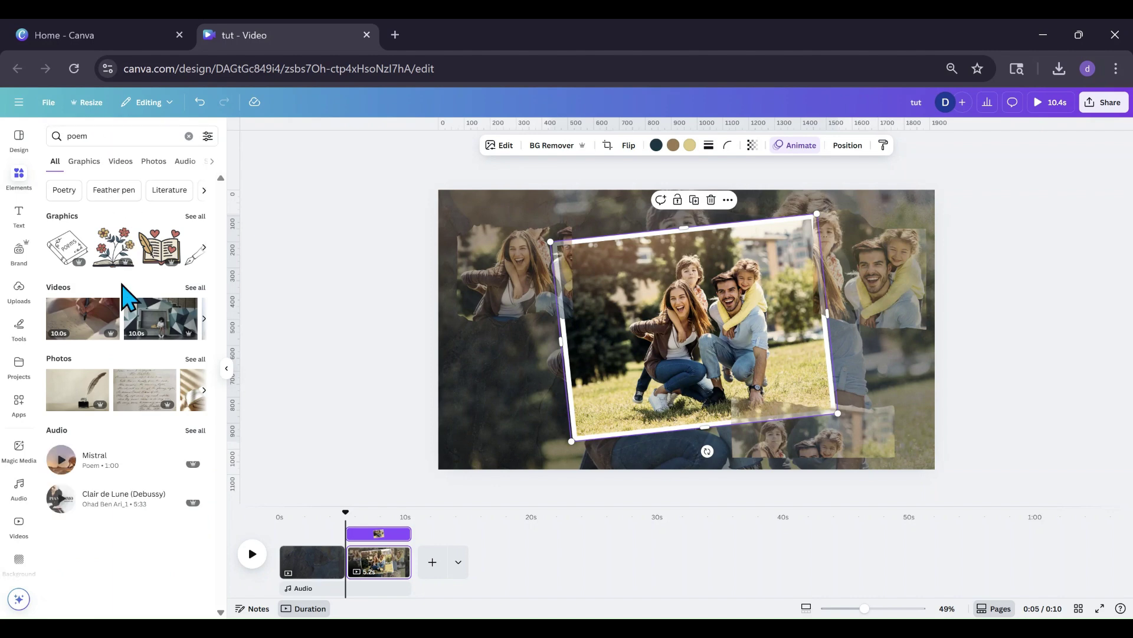
left_click(194, 362)
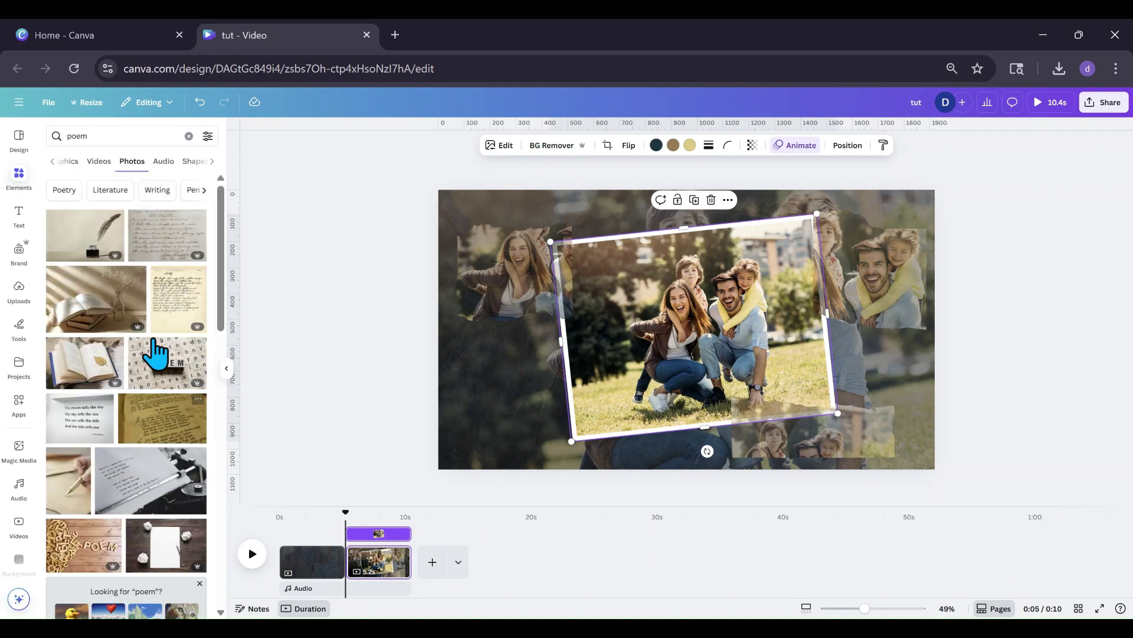
left_click(167, 322)
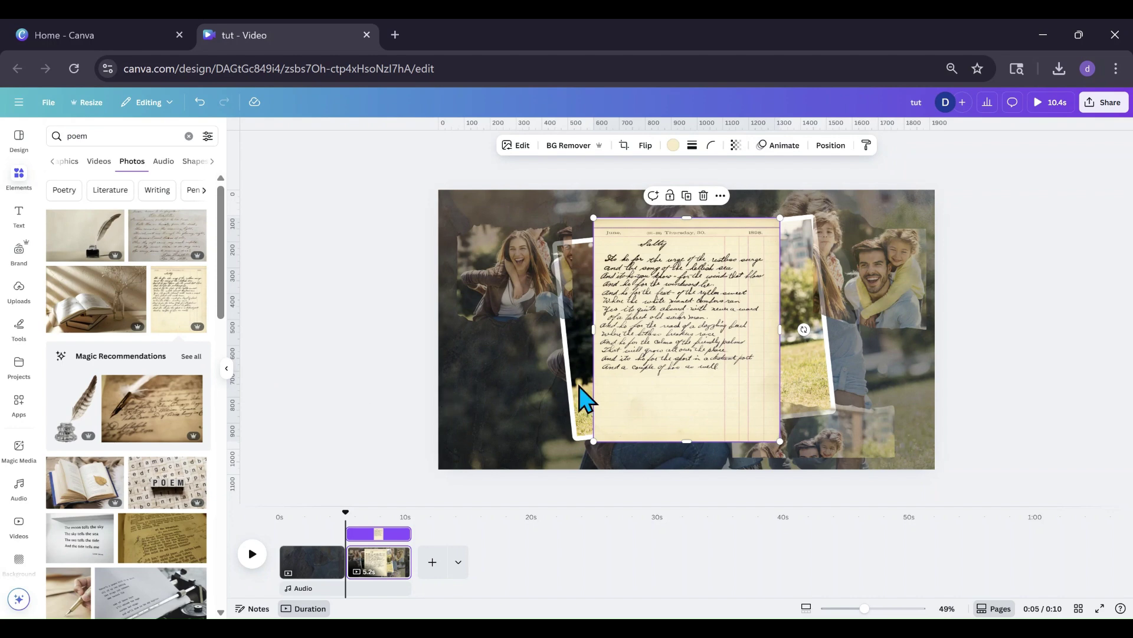
Remove the poem image's background and place it over the lower-left part of the page.
left_click_drag(580, 395, 529, 304)
left_click(564, 148)
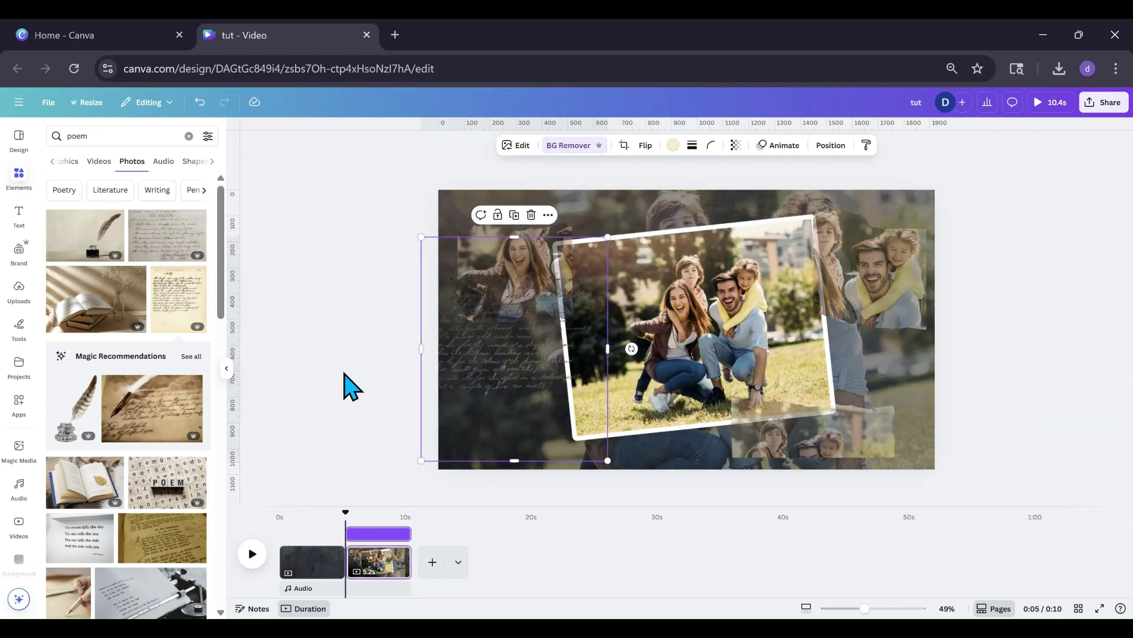
left_click_drag(476, 373, 479, 407)
Recolour the poem handwriting with a Custom duotone, making both highlights and shadows nearly white.
left_click(513, 146)
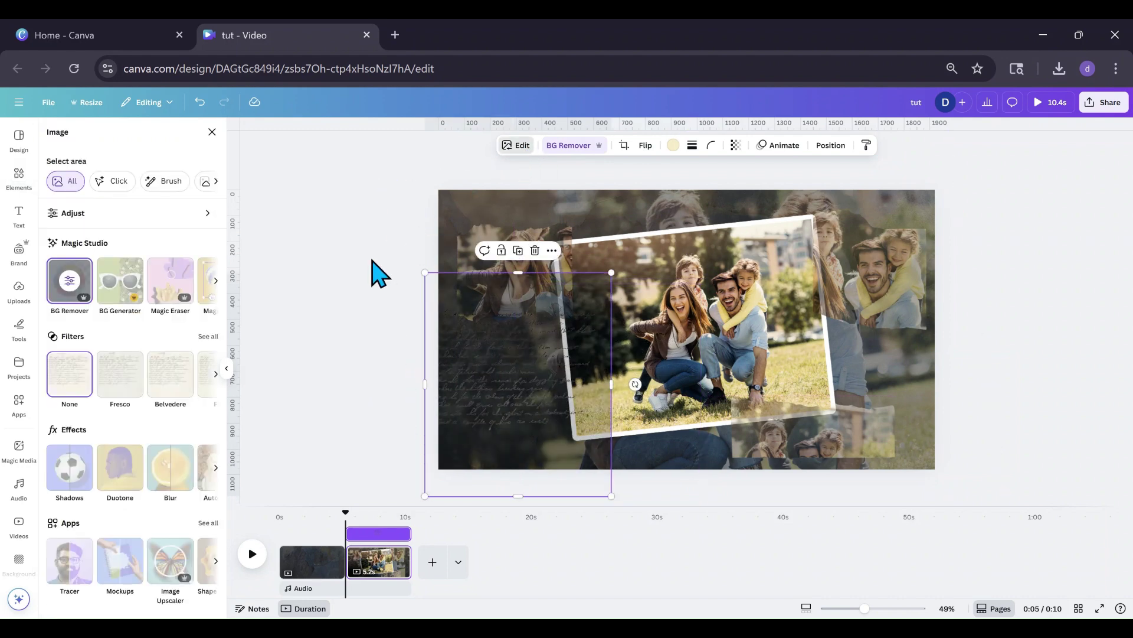
left_click(121, 485)
left_click(82, 255)
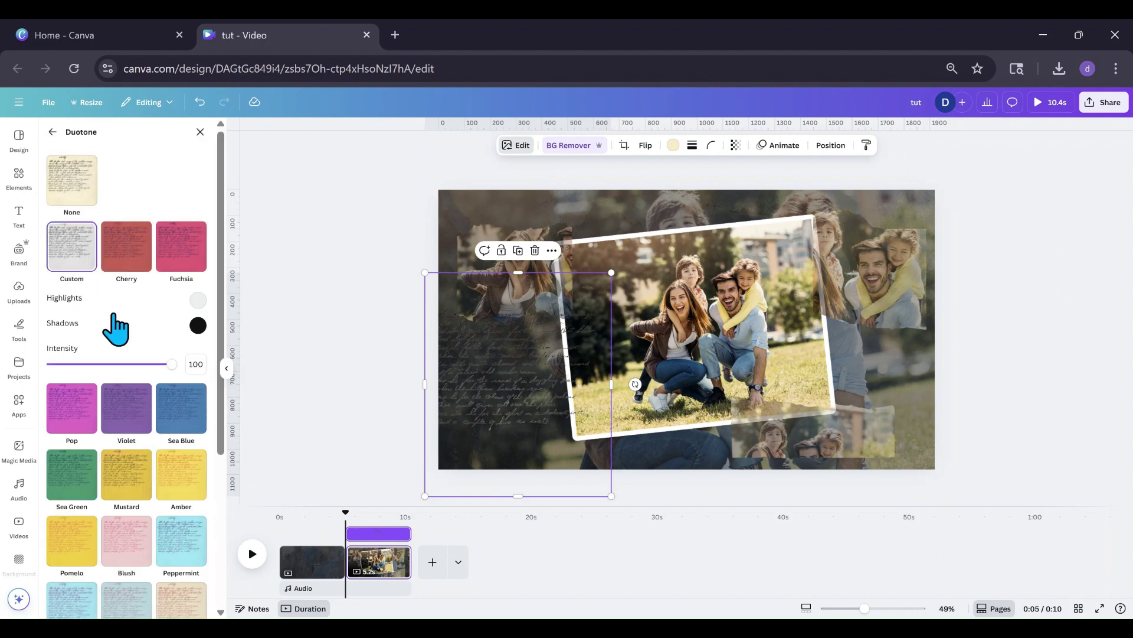
left_click(197, 307)
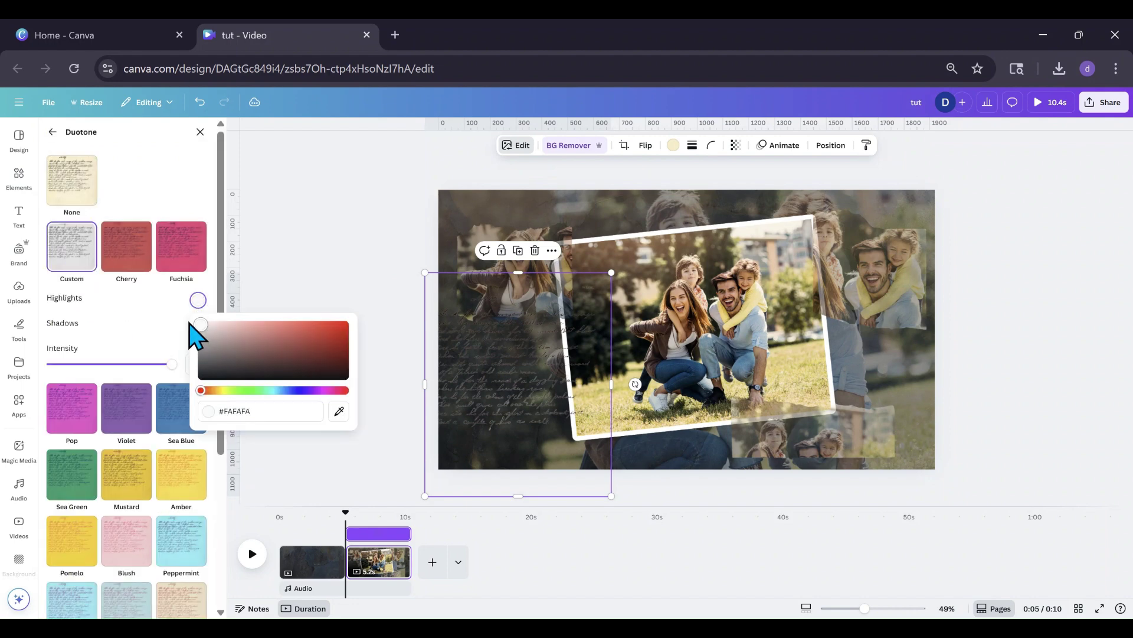
left_click(194, 340)
left_click(199, 326)
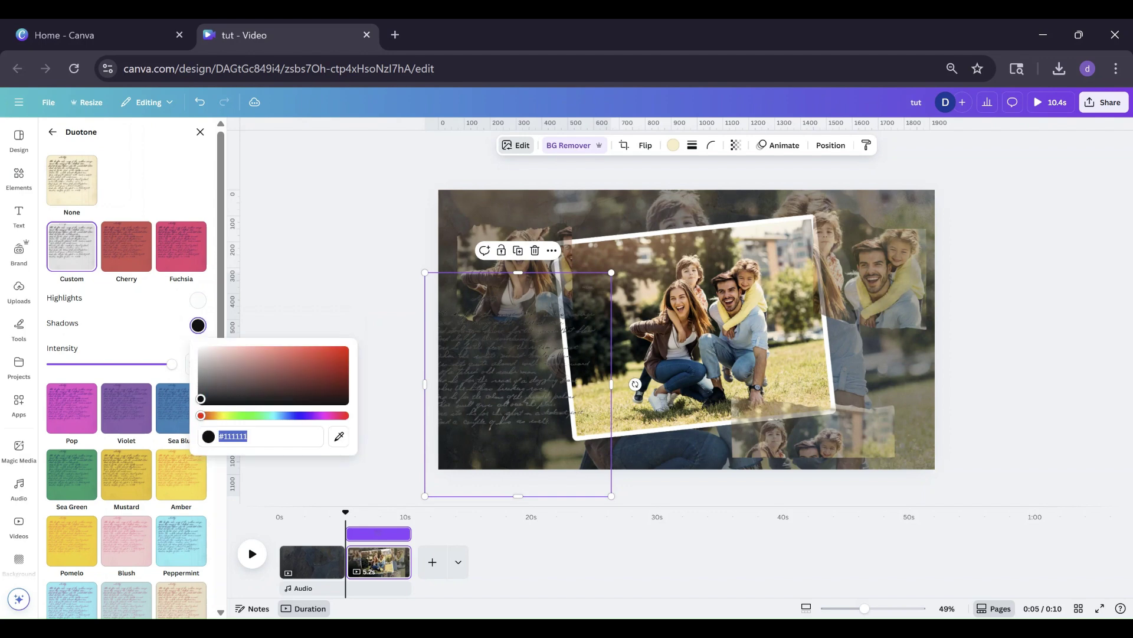
left_click_drag(201, 398, 187, 354)
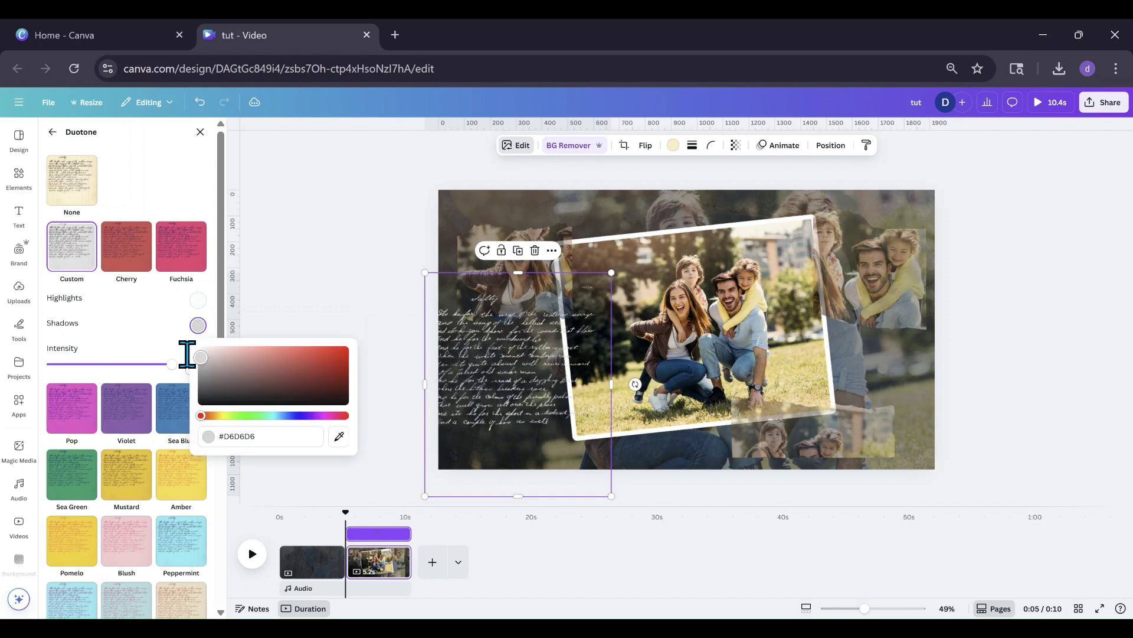
Rotate the handwriting clockwise, enlarge it, and position it so it fills the page's lower-left corner.
left_click(487, 334)
left_click_drag(494, 343, 627, 379)
left_click_drag(748, 406, 461, 407)
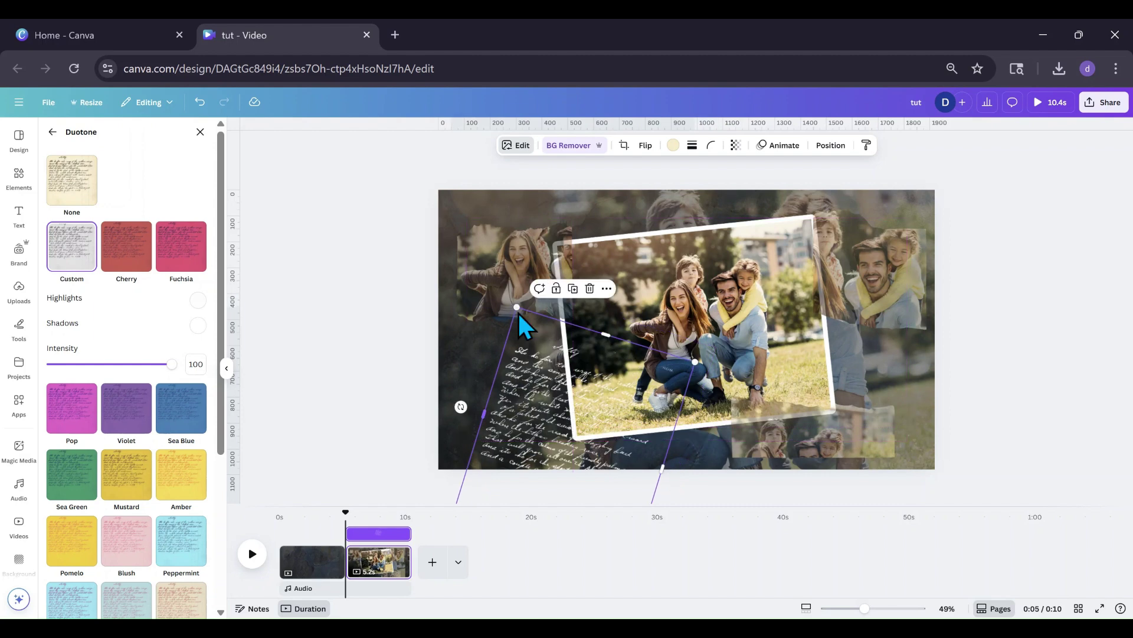
left_click_drag(502, 300, 425, 245)
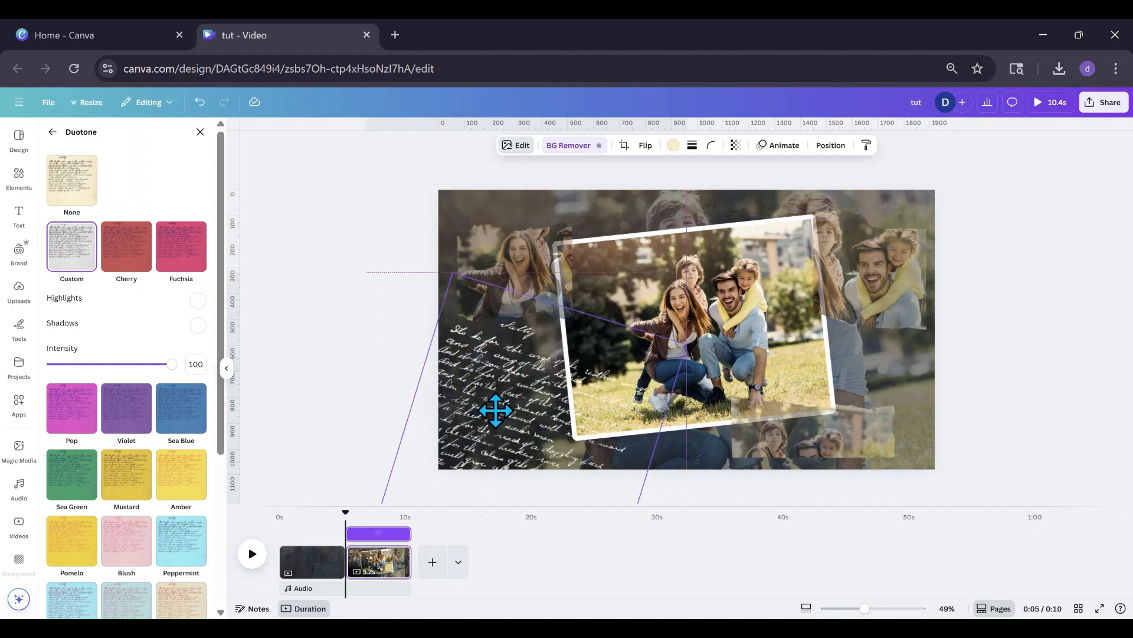
Animate the handwriting on enter with Rise instead of Pan and reduce the speed to the minimum.
left_click(780, 146)
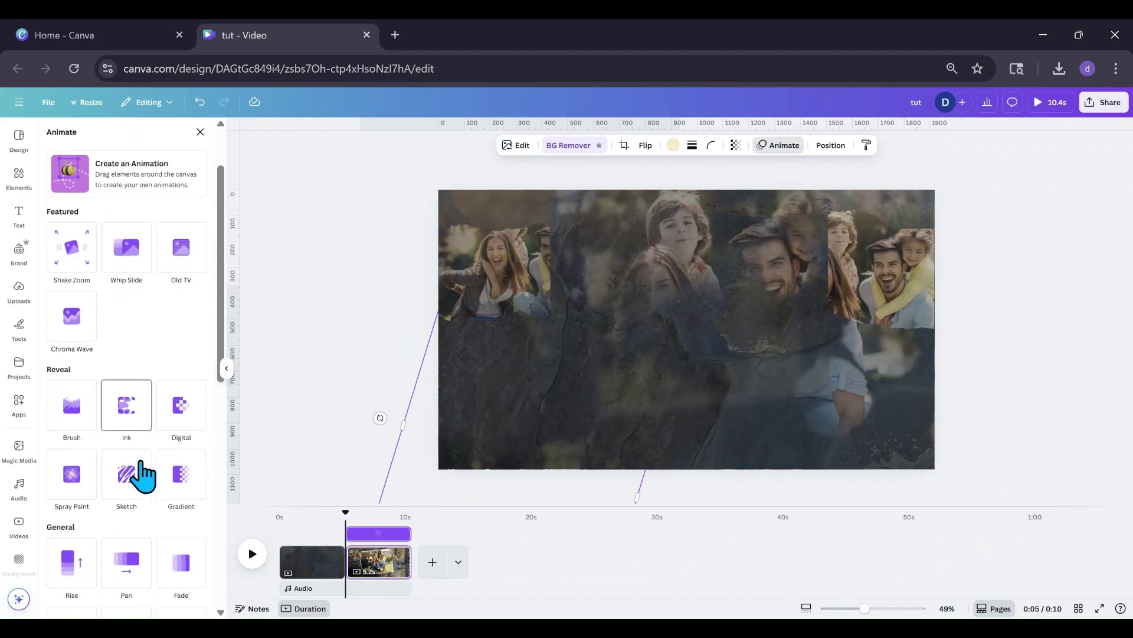
scroll(142, 472, "down", 3)
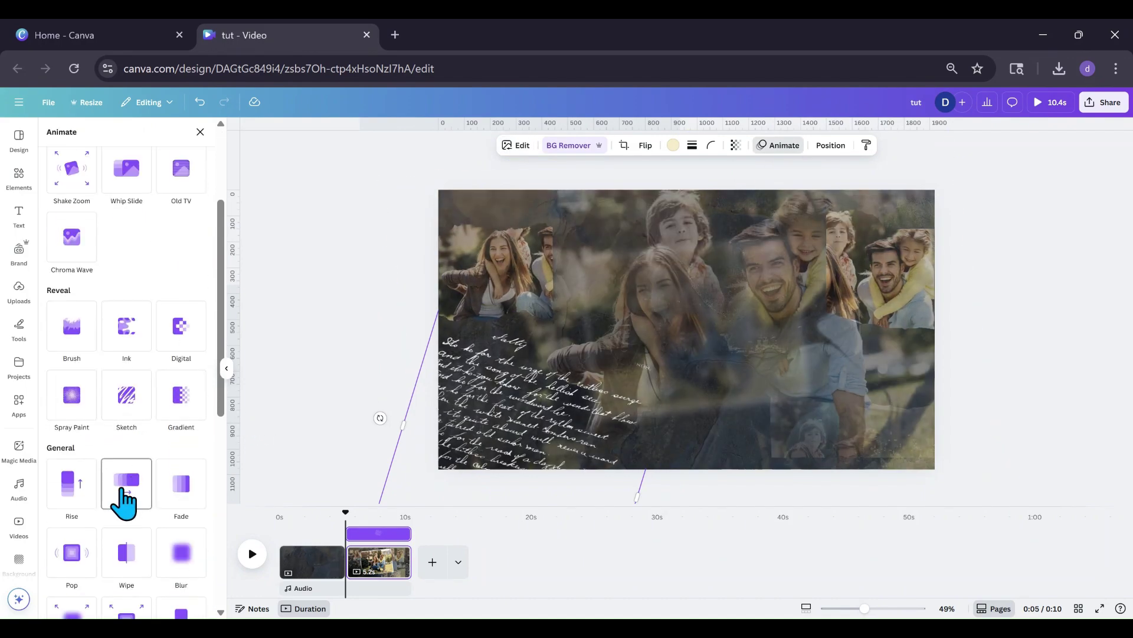
left_click(125, 496)
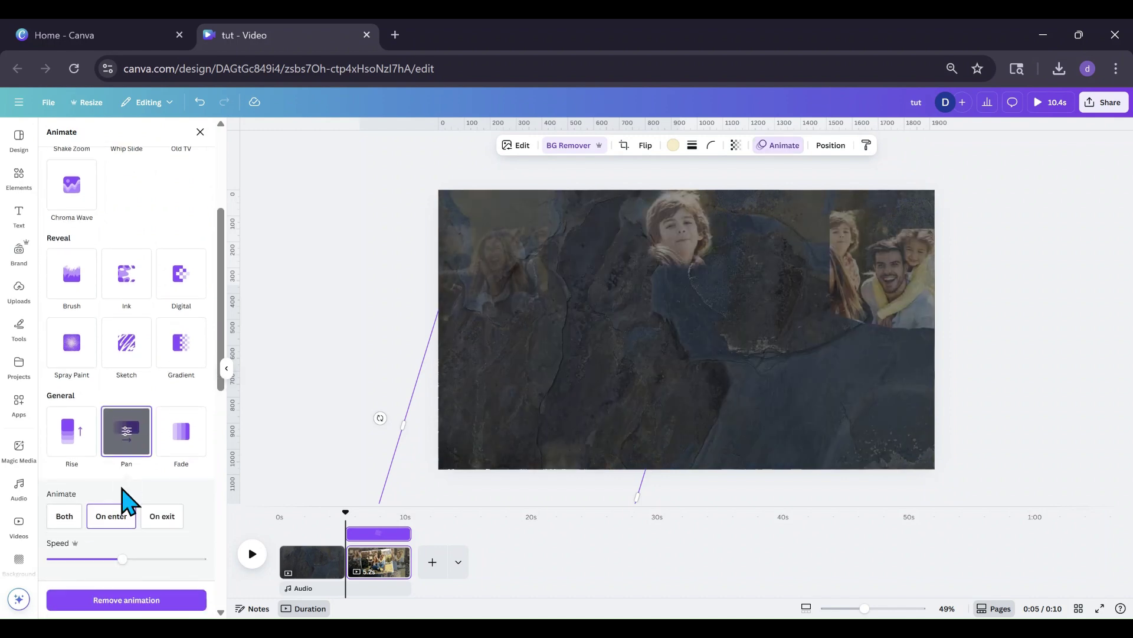
left_click(72, 449)
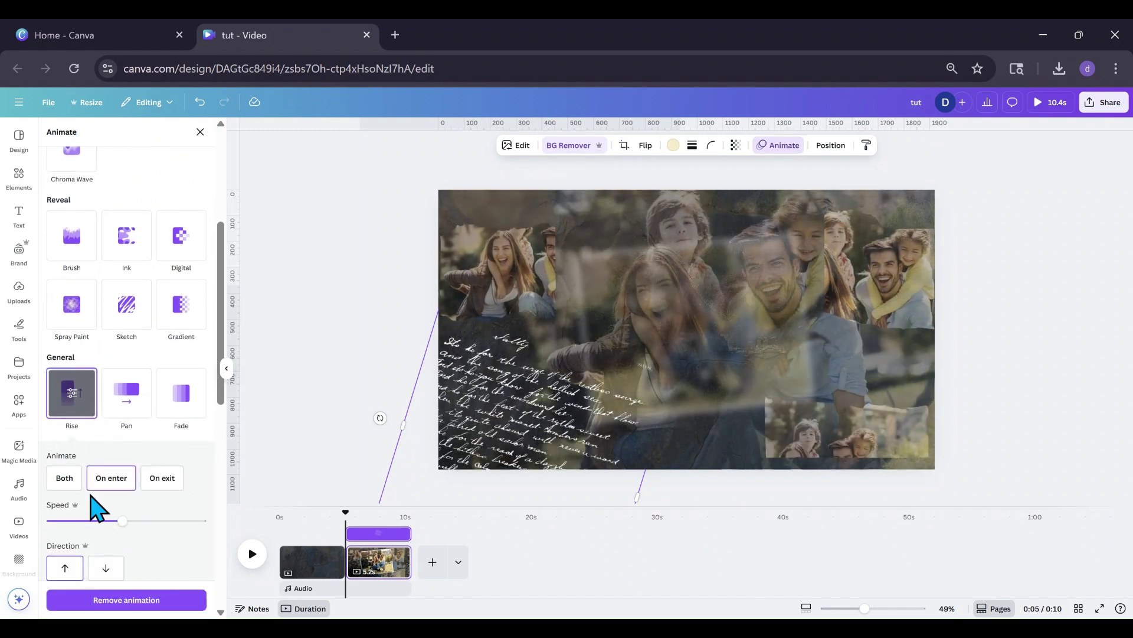
left_click_drag(121, 521, 40, 522)
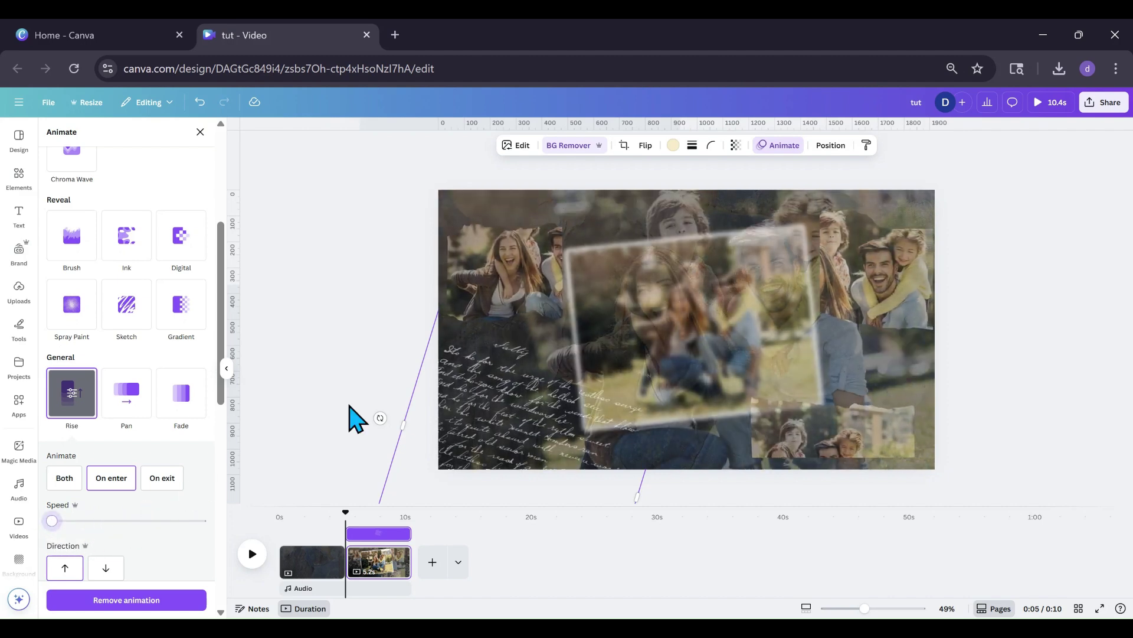
Lower the handwriting's transparency value to about 47, then close the animation settings and deselect it.
left_click(736, 145)
left_click_drag(753, 194, 730, 204)
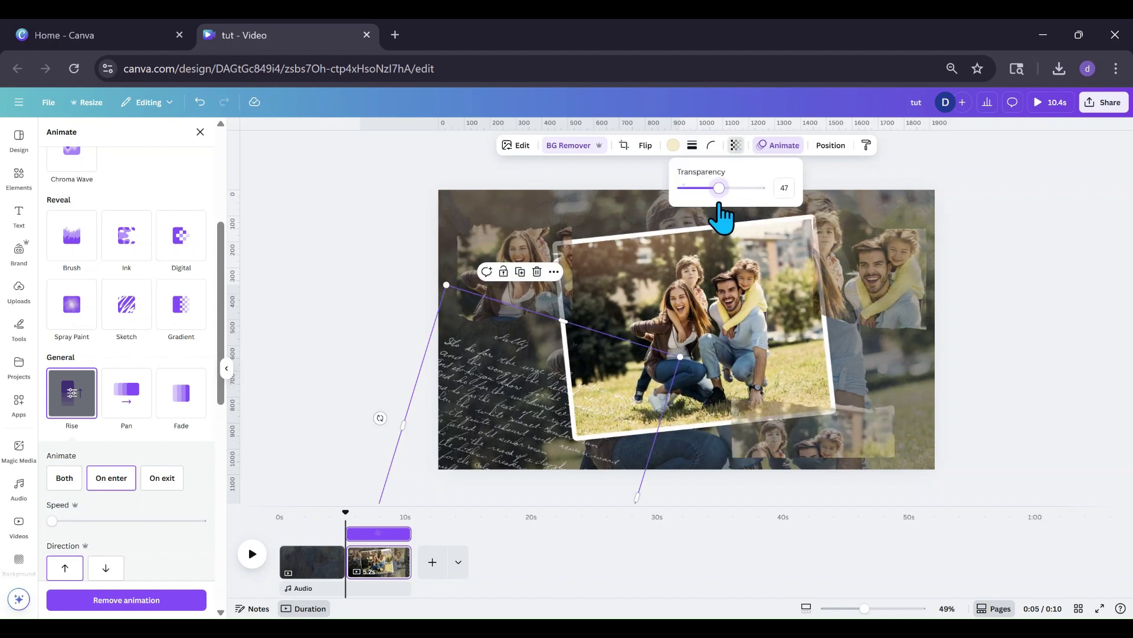
left_click(228, 379)
left_click(235, 428)
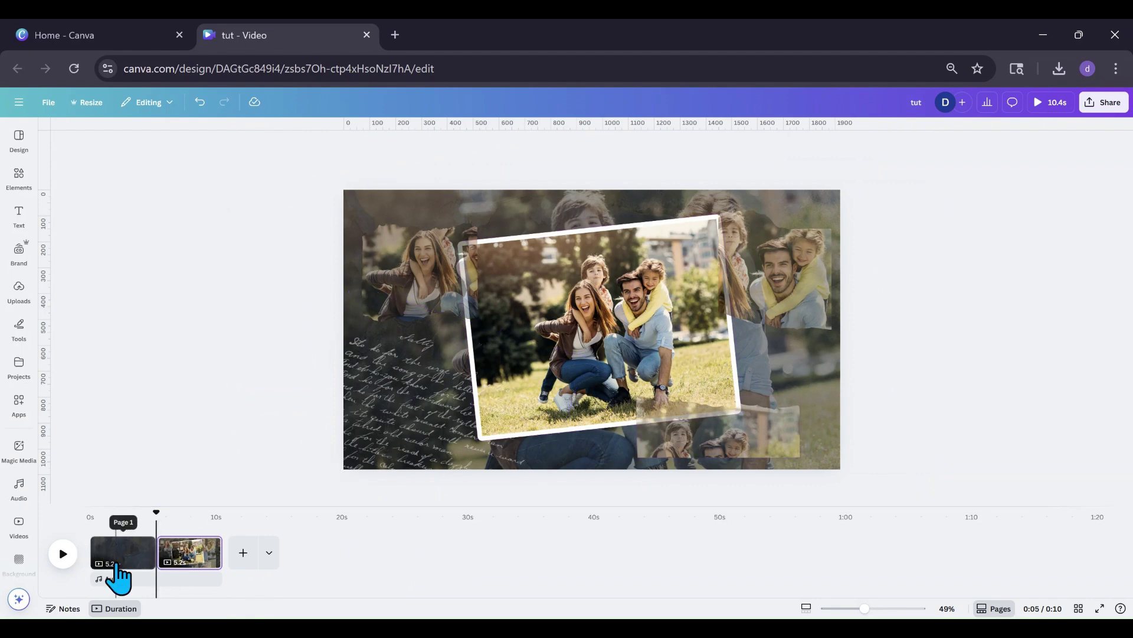
Reorder the timeline so the plain textured page comes after the family photo collage page.
left_click_drag(118, 561, 212, 562)
left_click_drag(121, 572, 218, 566)
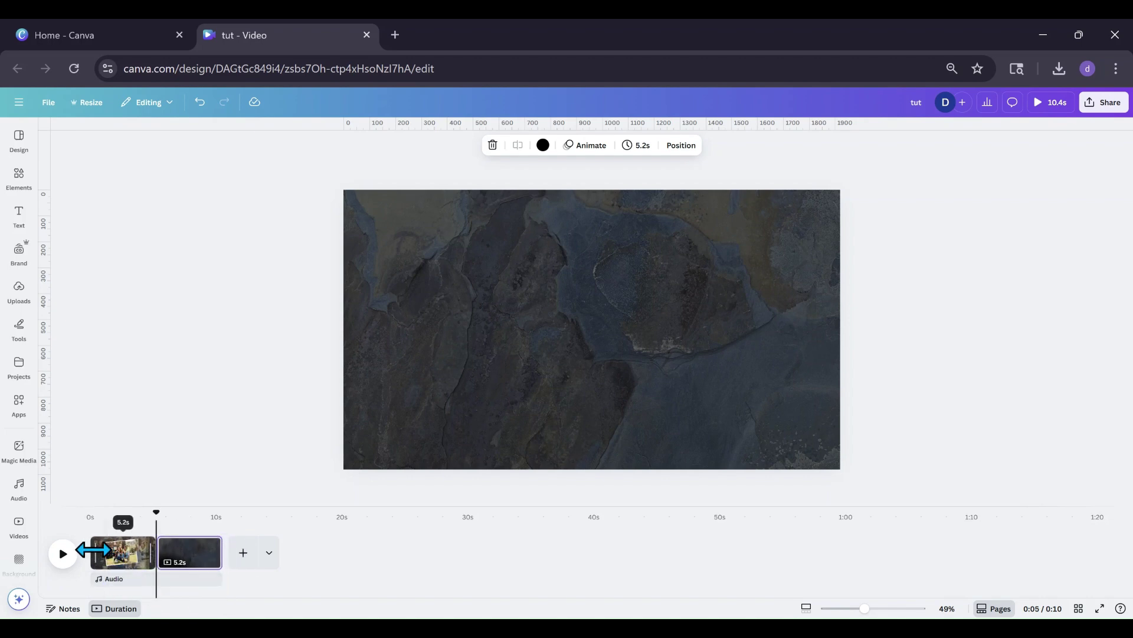
Play the timeline from the beginning to preview the collage page's animations and its change to the textured page.
left_click(62, 561)
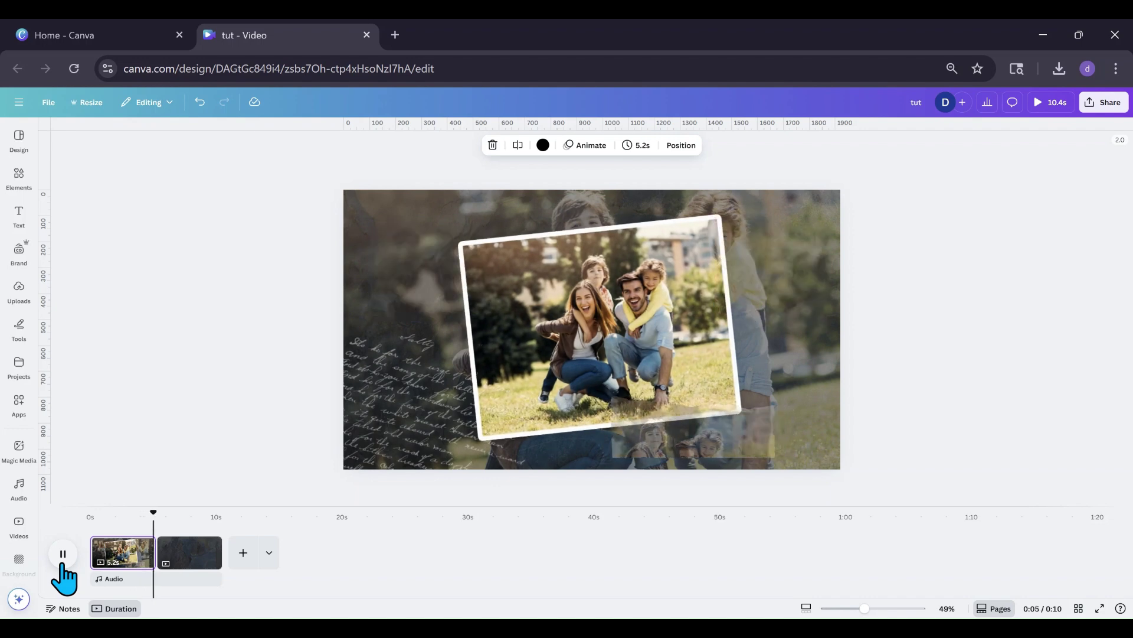
left_click(63, 555)
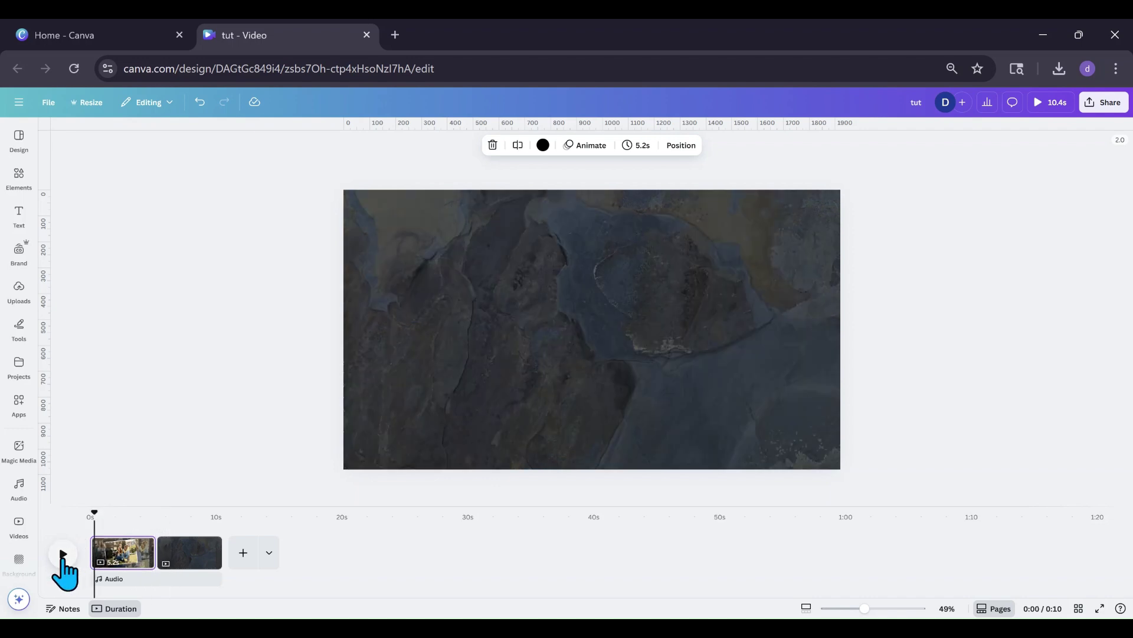
left_click(63, 555)
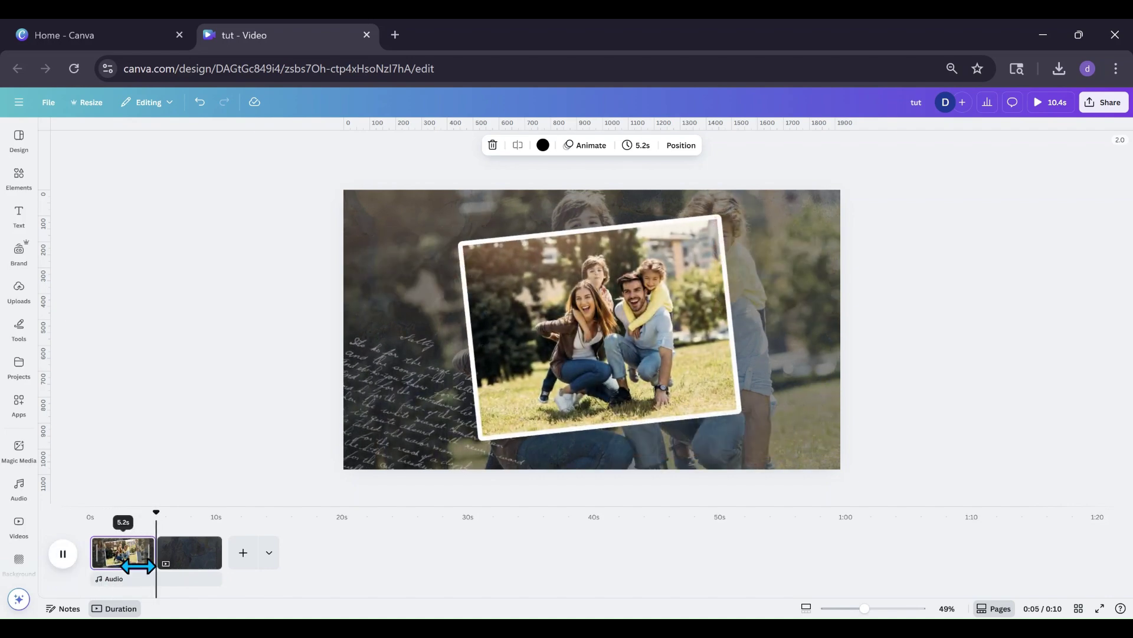
left_click(69, 565)
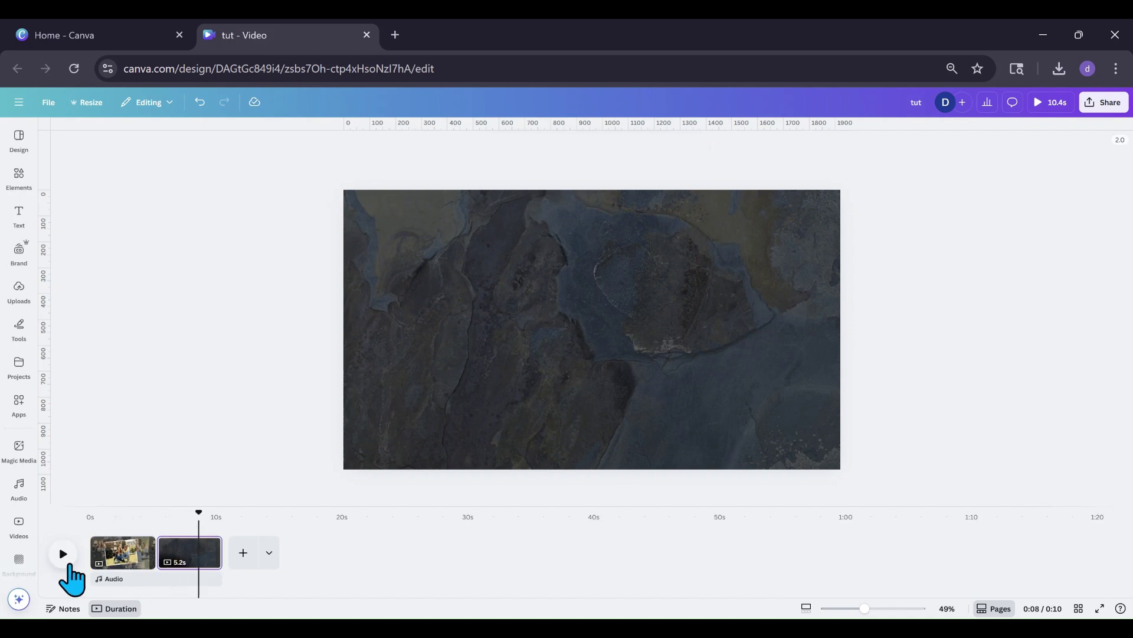
Paste the copied collage video clip as a new third page at the end of the timeline.
key("ctrl+v")
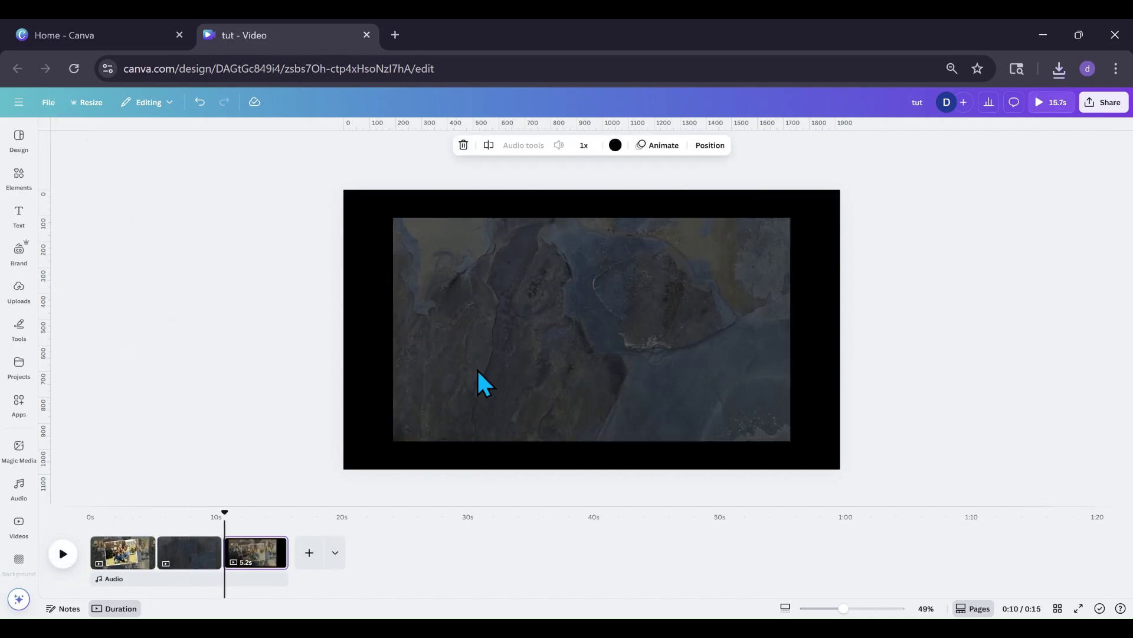
Play the collage page from the middle to preview its photo animations up to the textured page.
left_click(477, 369)
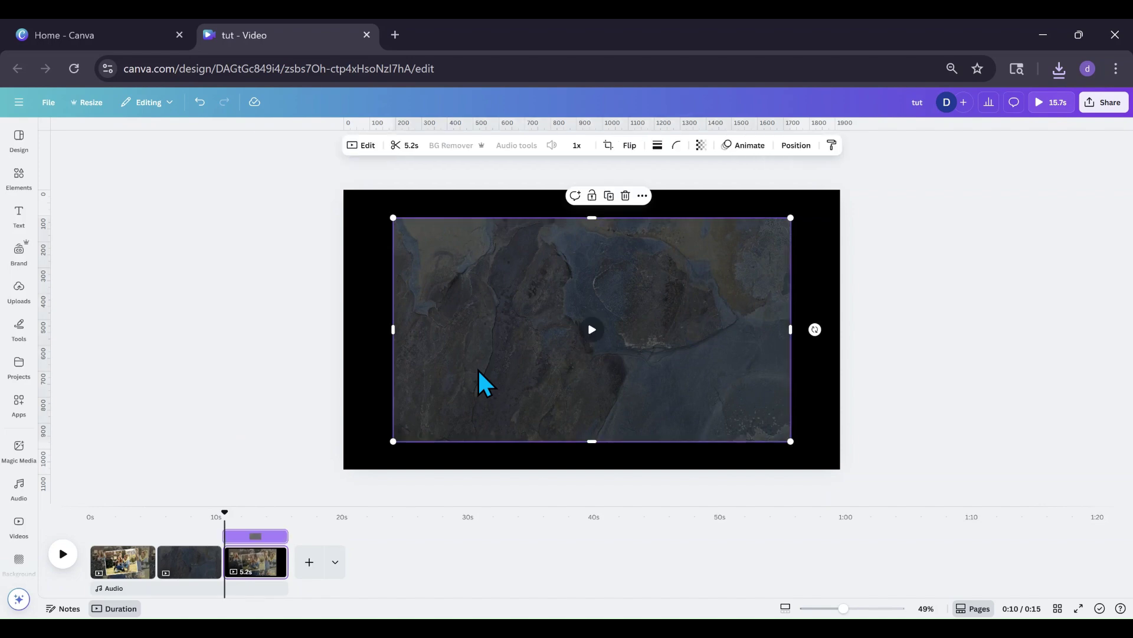
left_click(125, 570)
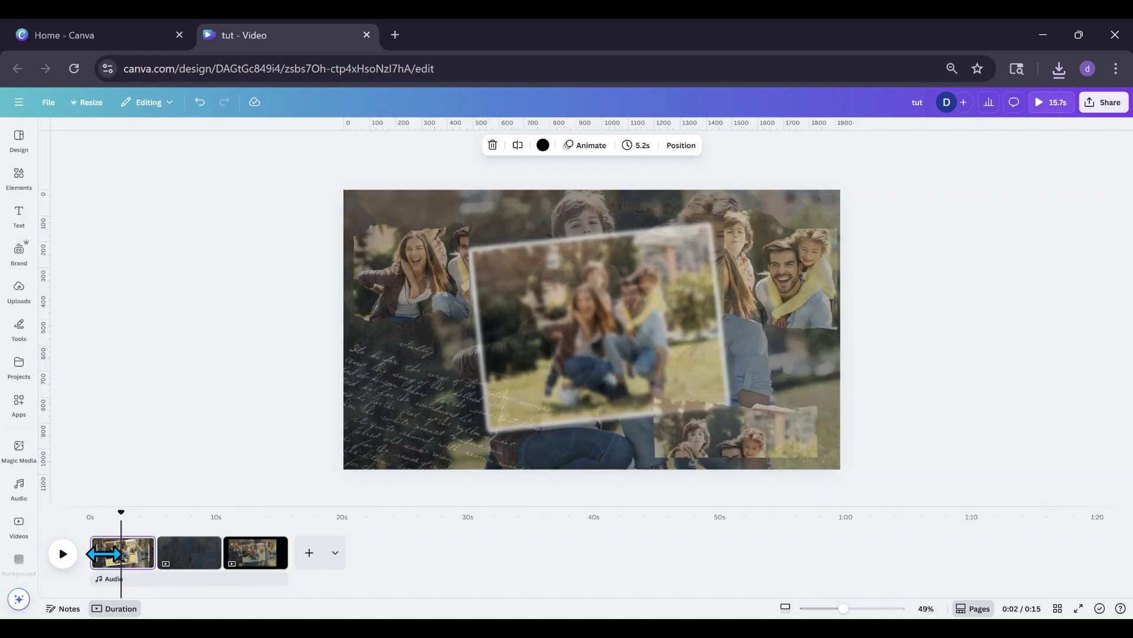
left_click(63, 554)
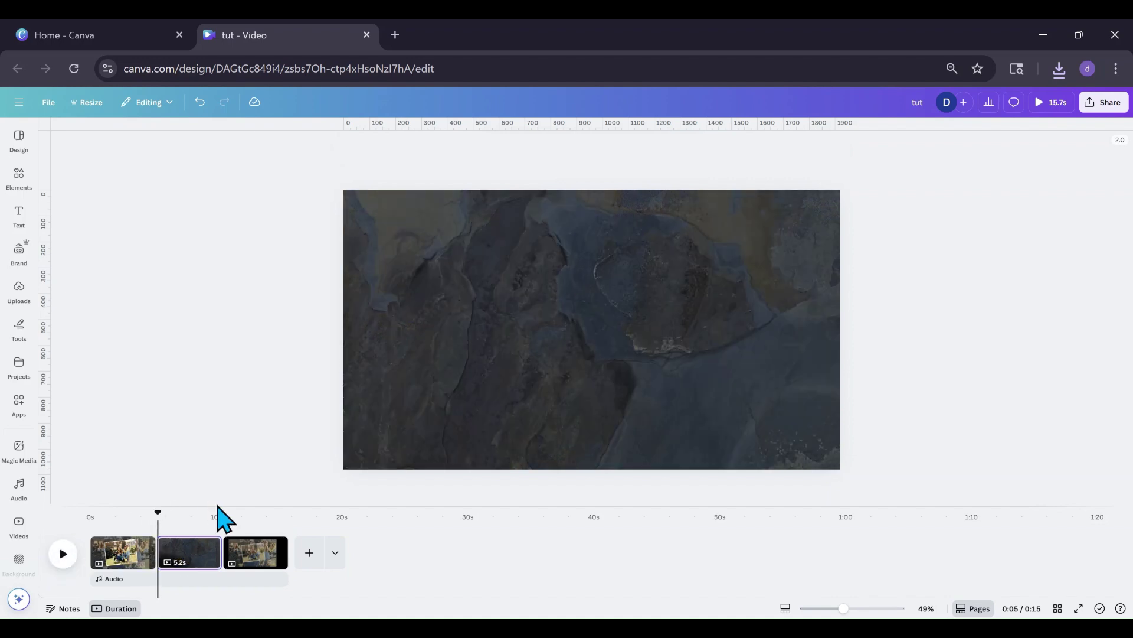
Play the pasted collage clip on the third page from its beginning.
mouse_move(238, 543)
left_click(245, 560)
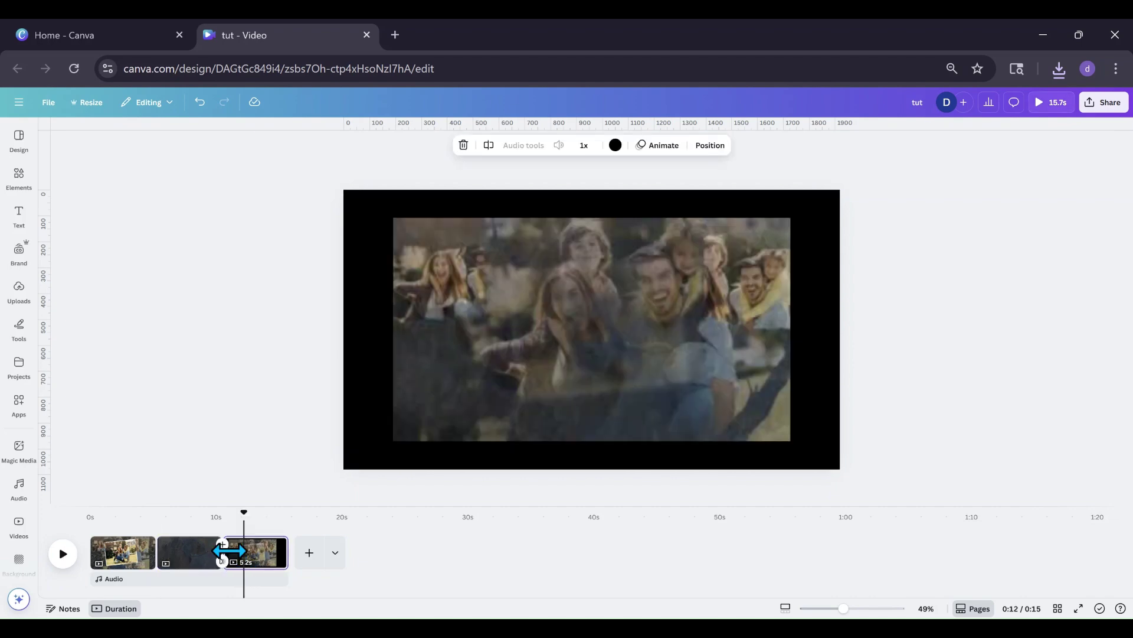
left_click_drag(245, 515, 228, 520)
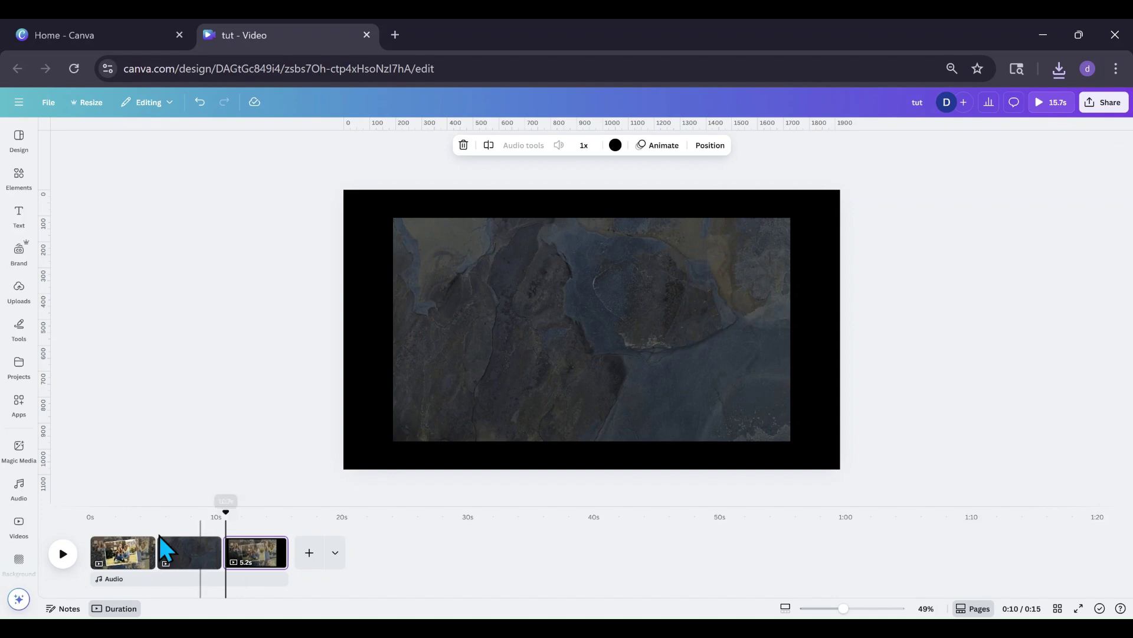
left_click(73, 555)
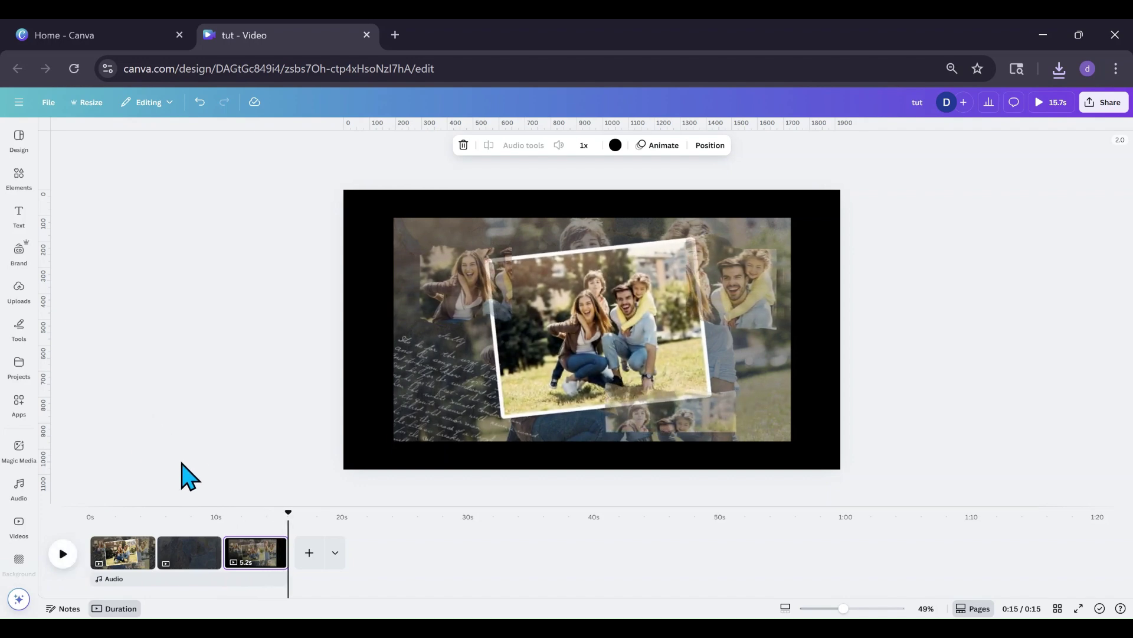
Compare the first collage page with the third page's clip, then replay that clip from near its start.
left_click(131, 566)
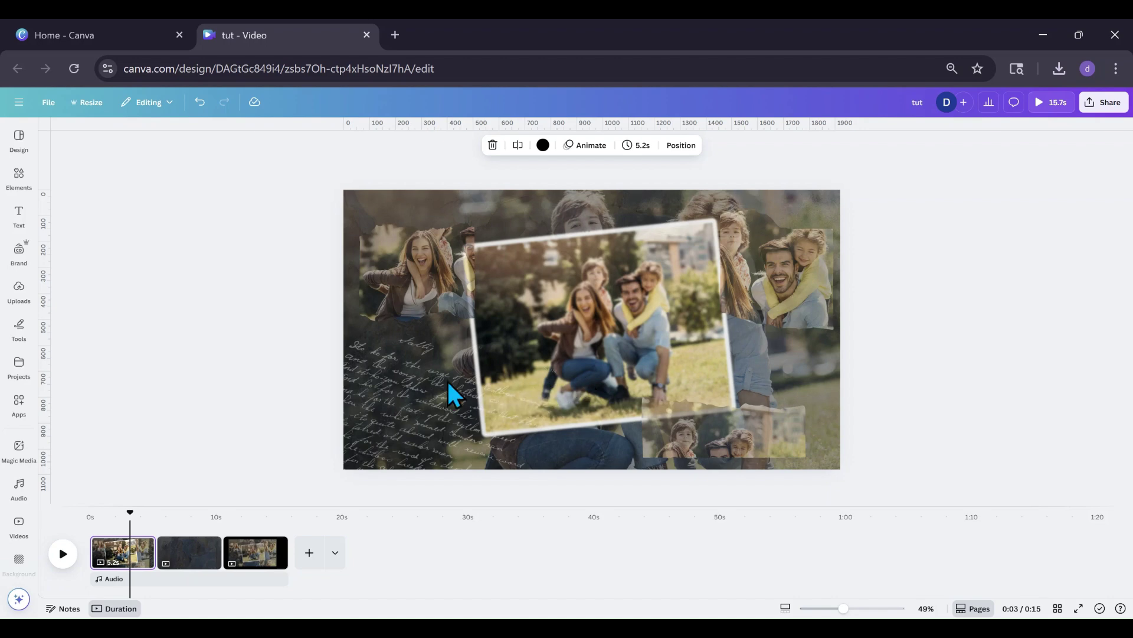
left_click(258, 582)
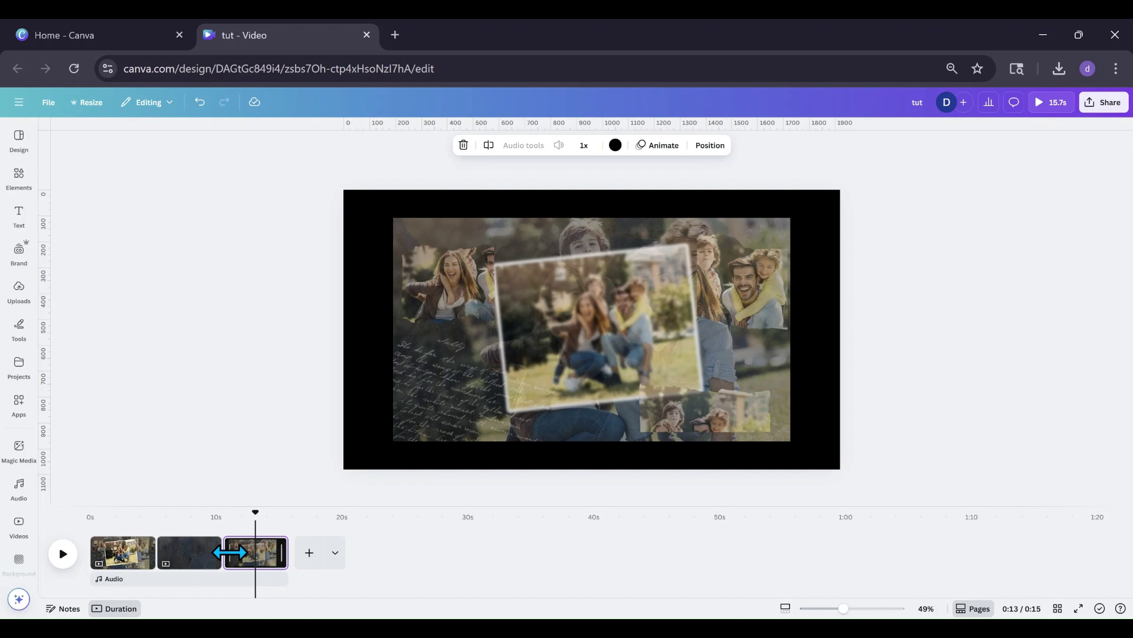
left_click_drag(229, 552, 223, 549)
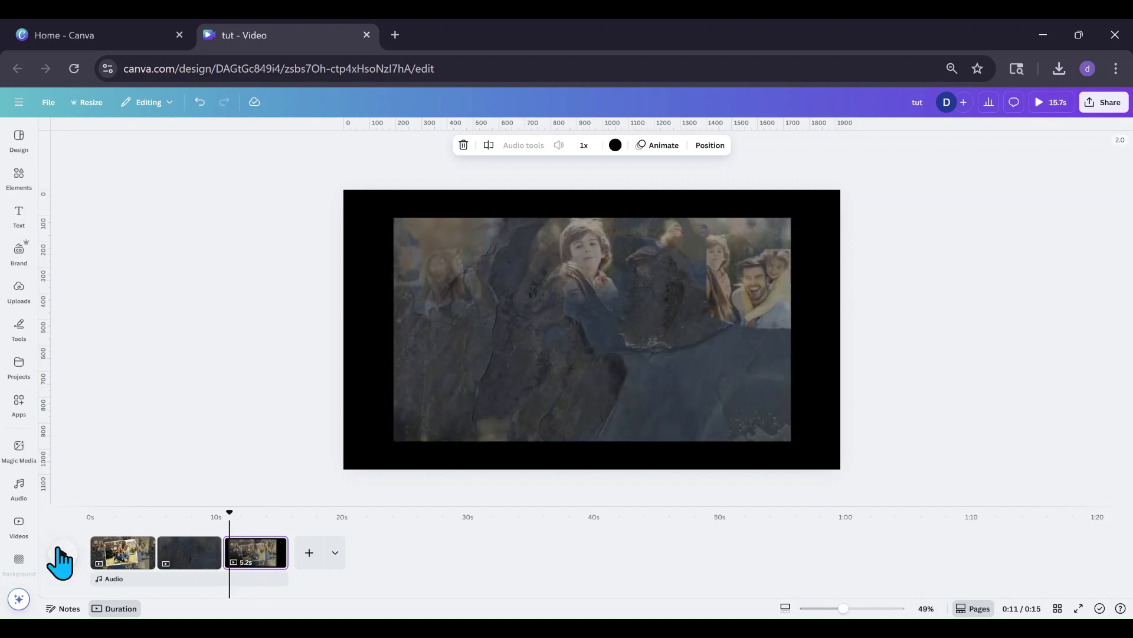
left_click(62, 558)
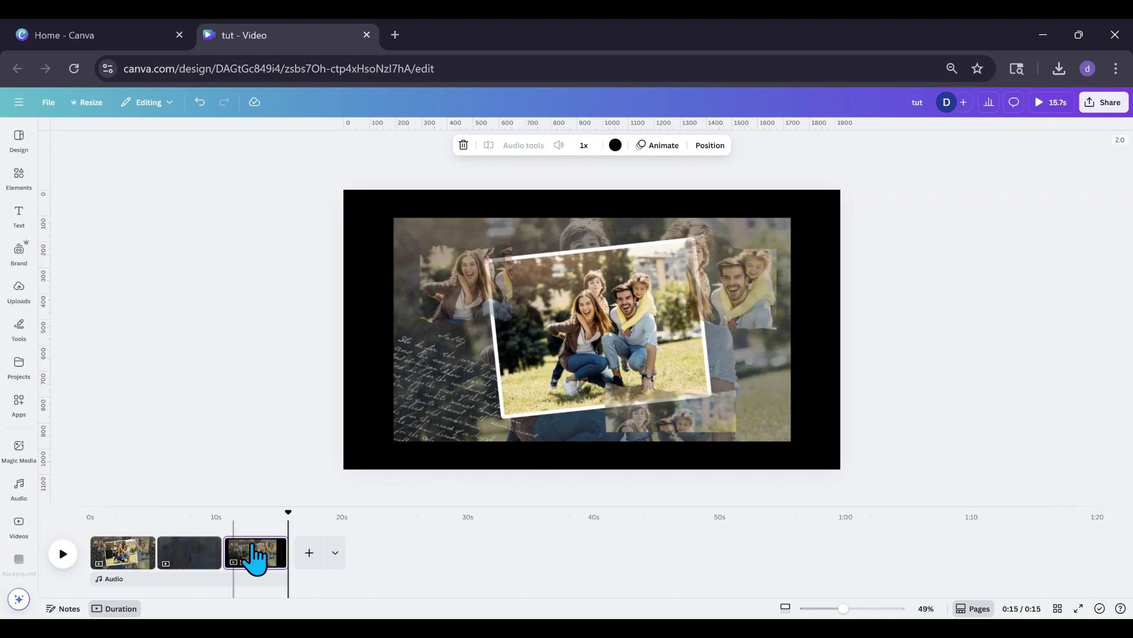
Delete the third page holding the collage clip and make the plain textured page the current one.
left_click(275, 544)
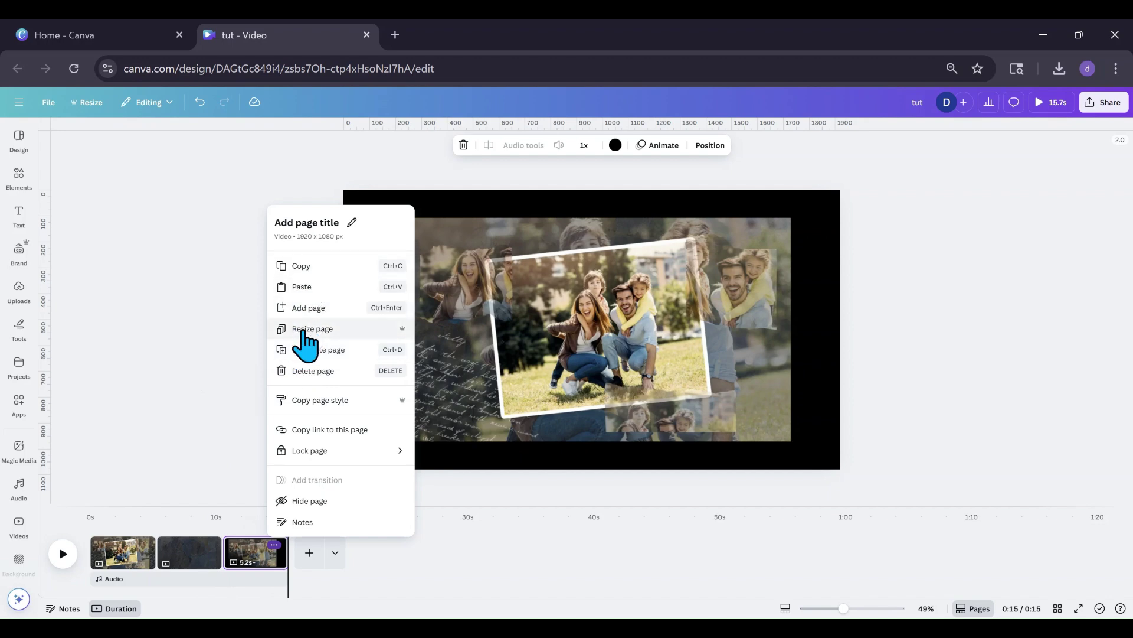
left_click(304, 370)
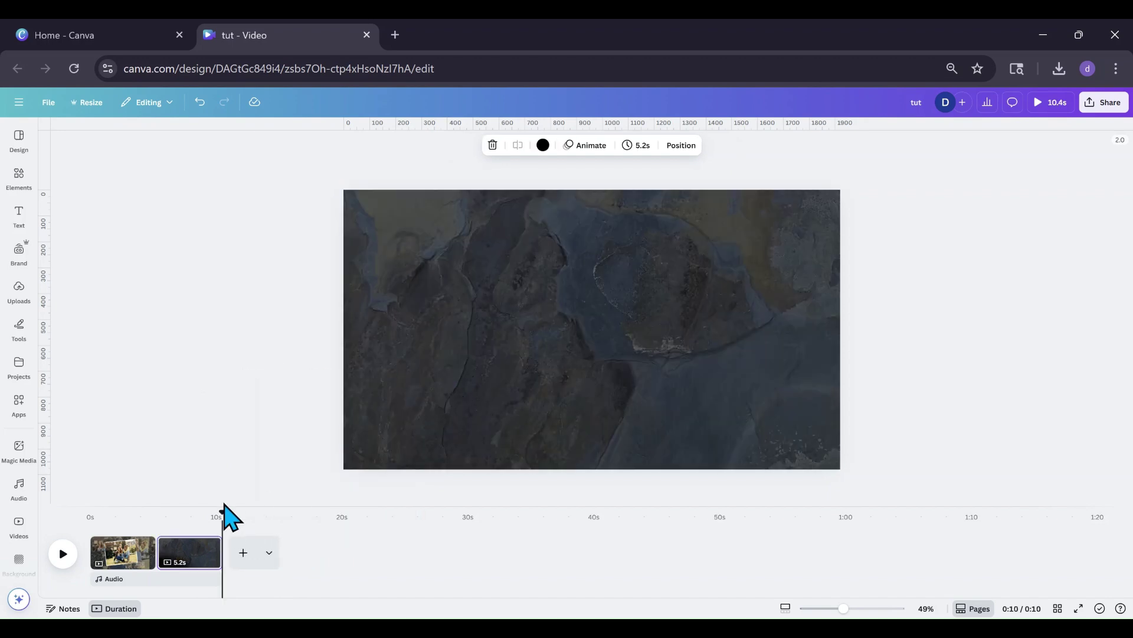
left_click(193, 546)
Place the recently used photo of parents with a young daughter at the centre of the textured page.
left_click(22, 181)
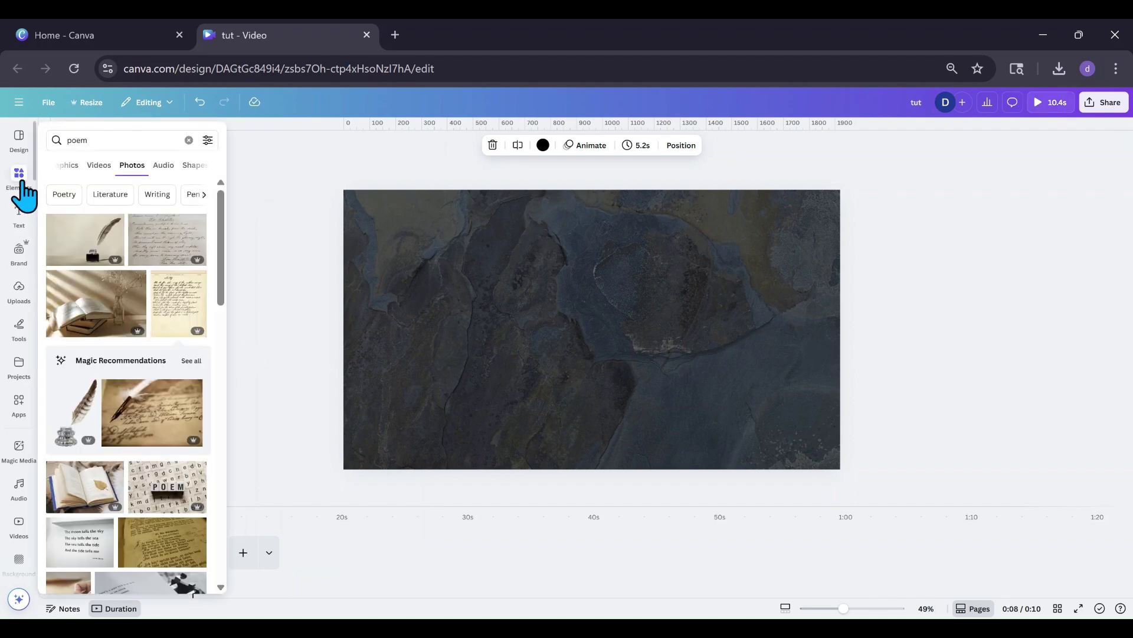
left_click(189, 140)
scroll(140, 298, "down", 1)
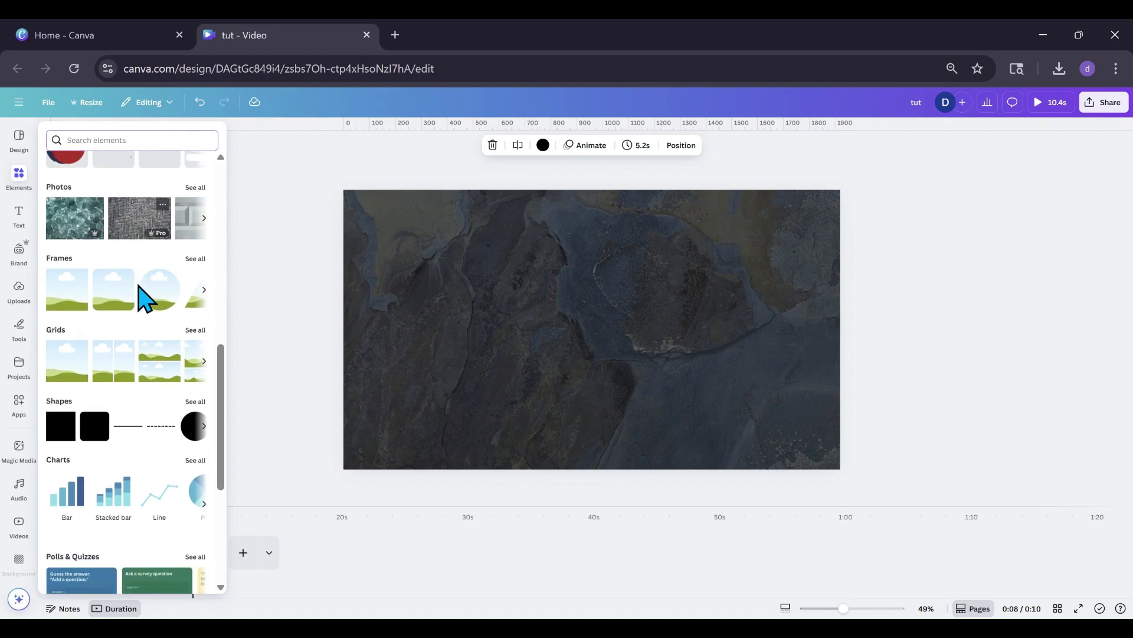
scroll(140, 298, "up", 7)
scroll(140, 299, "up", 1)
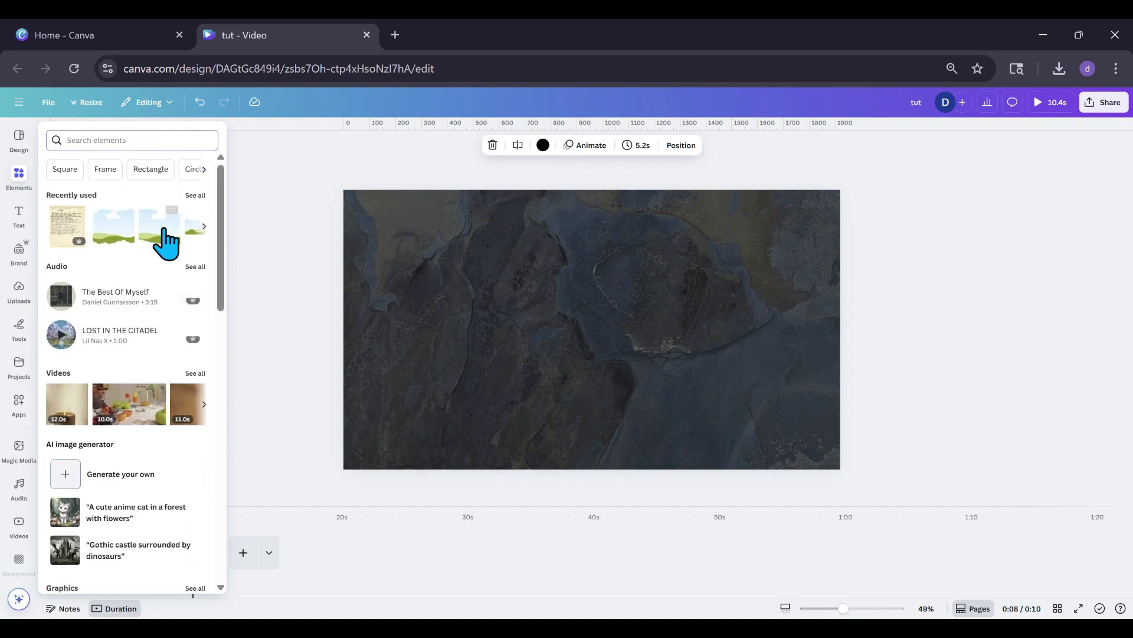
left_click(195, 197)
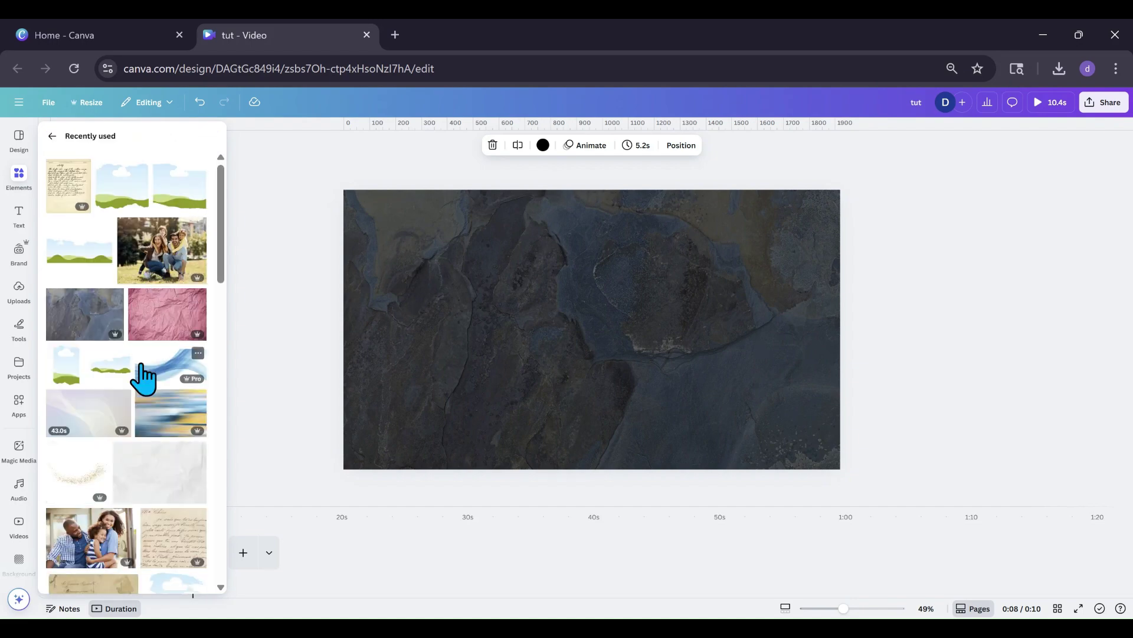
scroll(144, 378, "down", 3)
left_click_drag(91, 380, 610, 352)
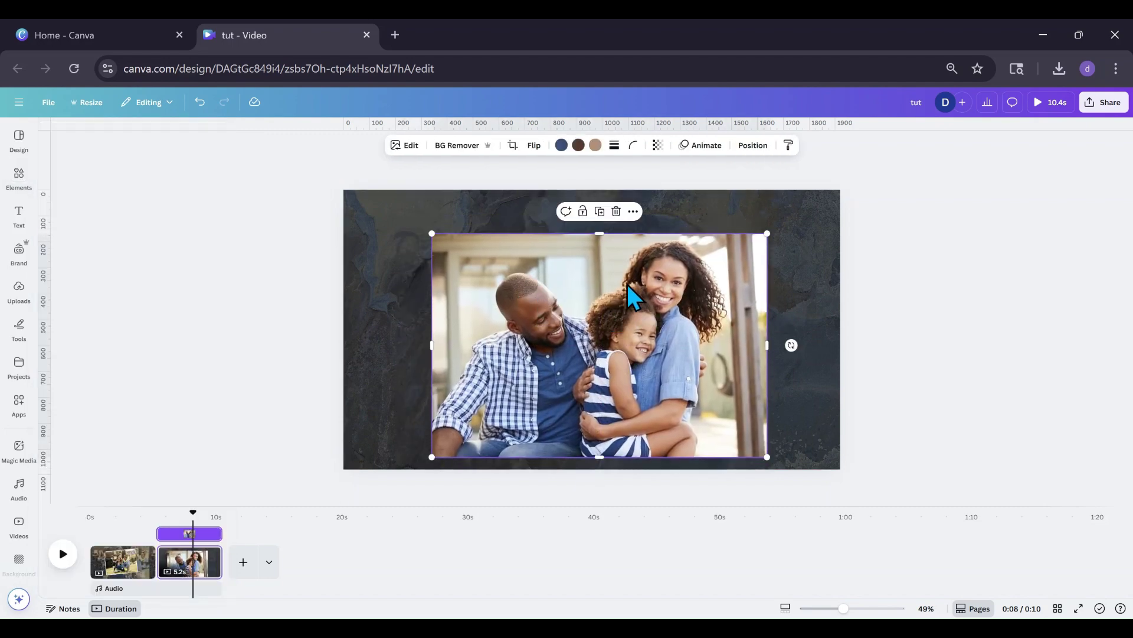
Duplicate the family photo, then enlarge the original and tilt it counterclockwise so it covers the whole page.
left_click(600, 212)
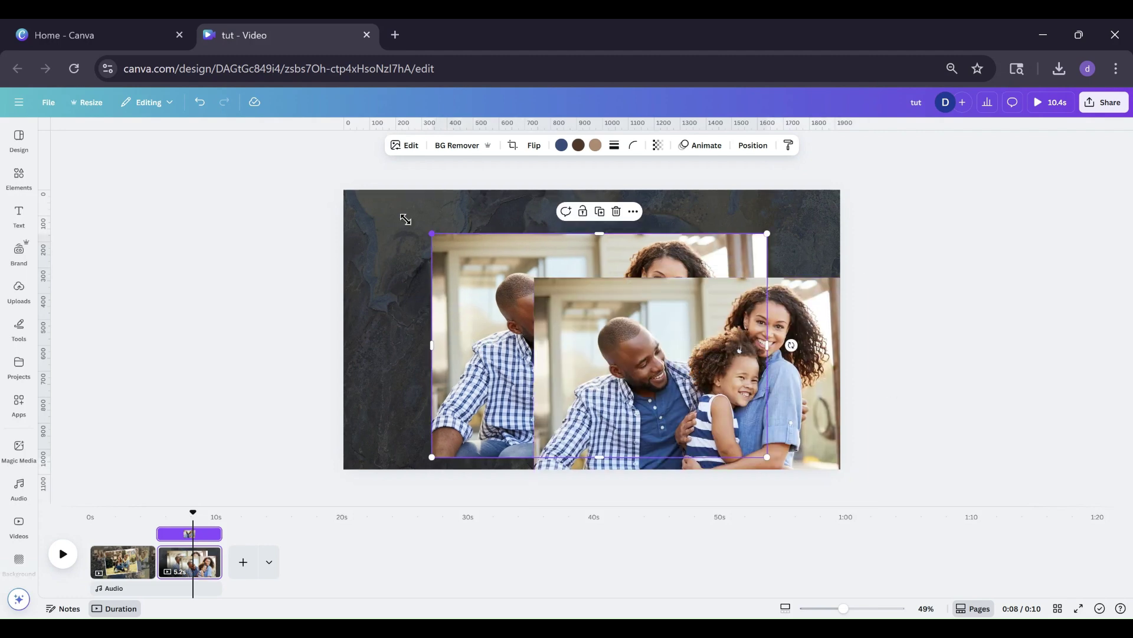
left_click_drag(405, 220, 306, 187)
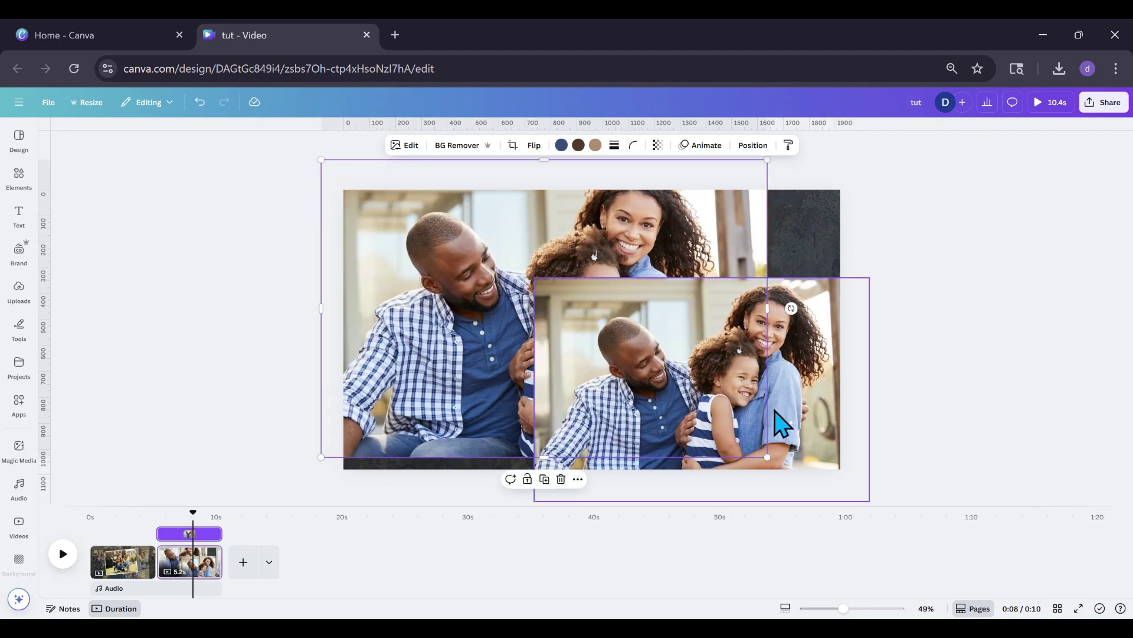
left_click_drag(769, 458, 918, 502)
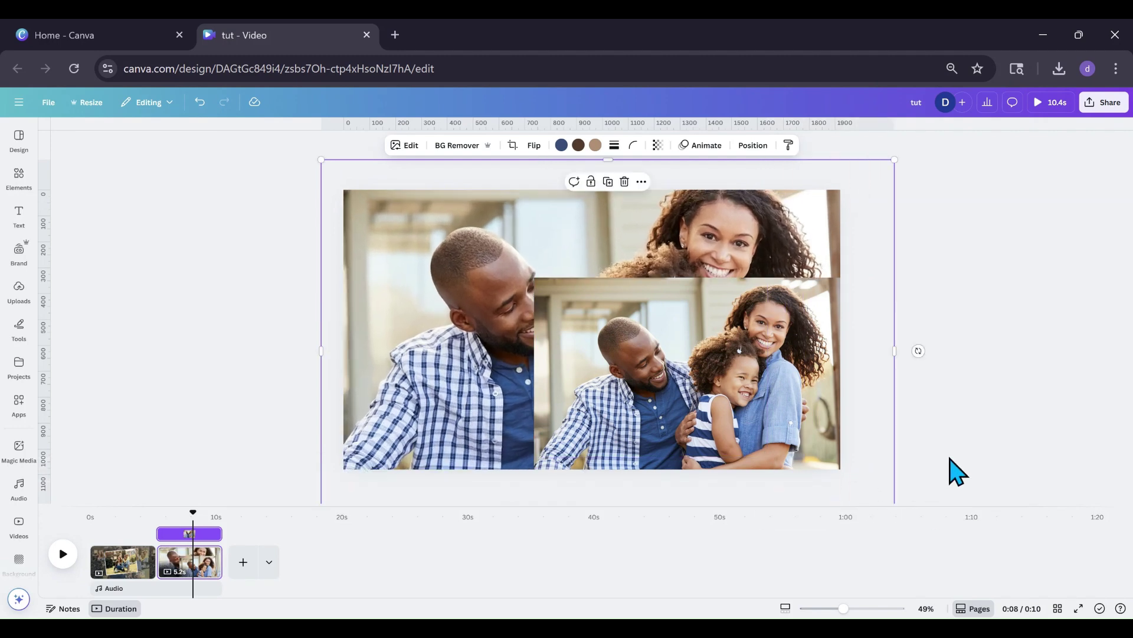
left_click_drag(919, 351, 930, 268)
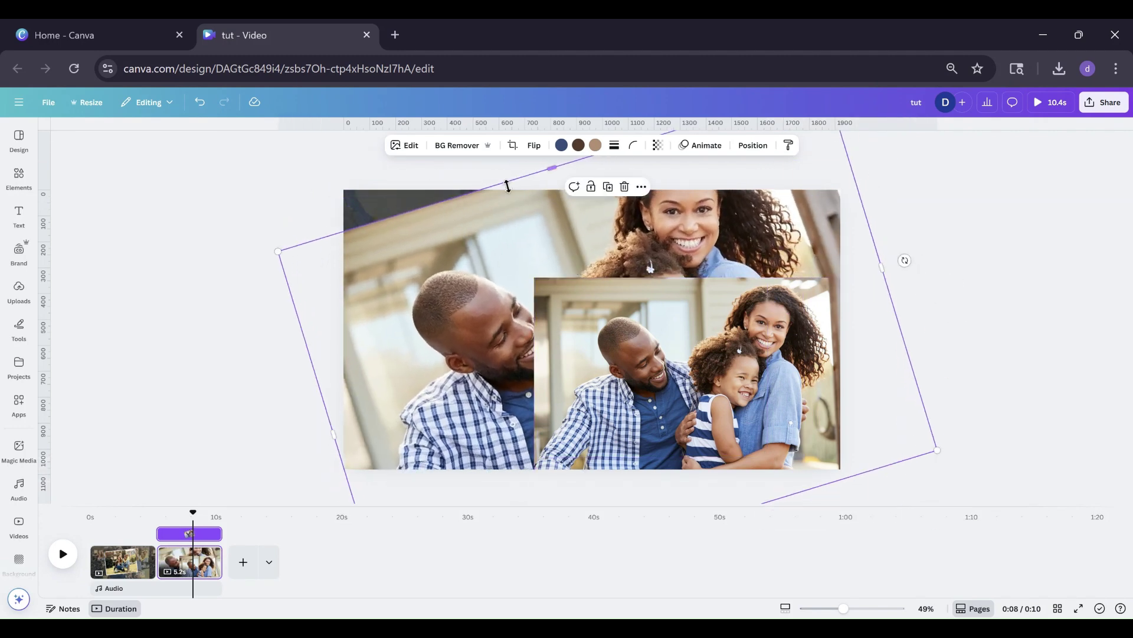
left_click_drag(546, 170, 455, 144)
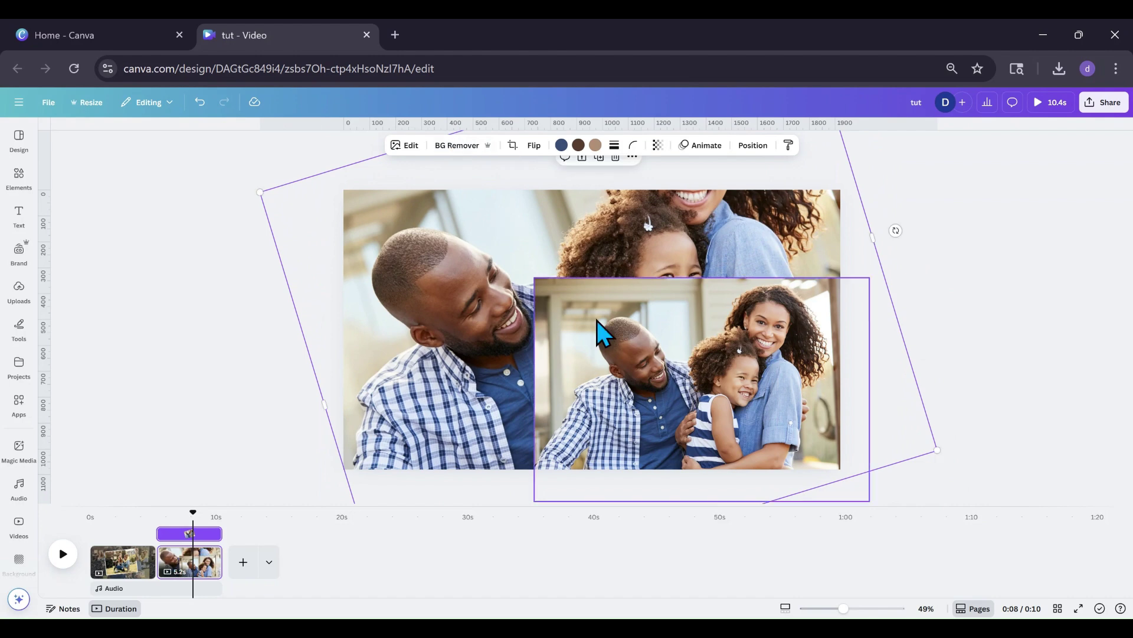
Set the transparency value of the enlarged, tilted background photo to 40.
left_click(656, 148)
left_click_drag(685, 188, 635, 187)
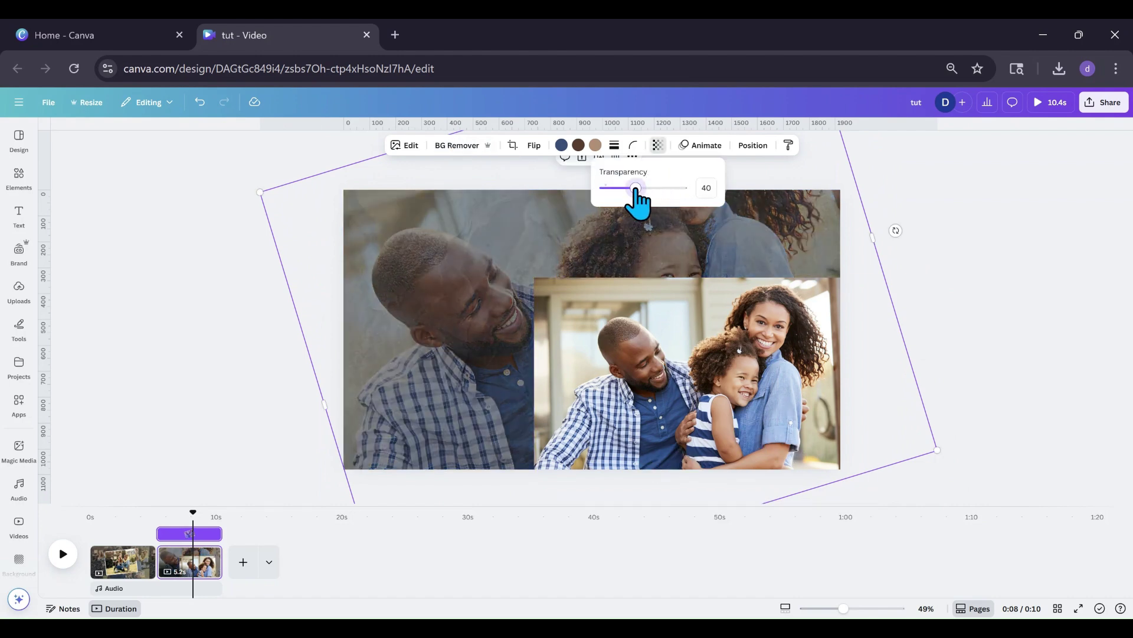
left_click(931, 342)
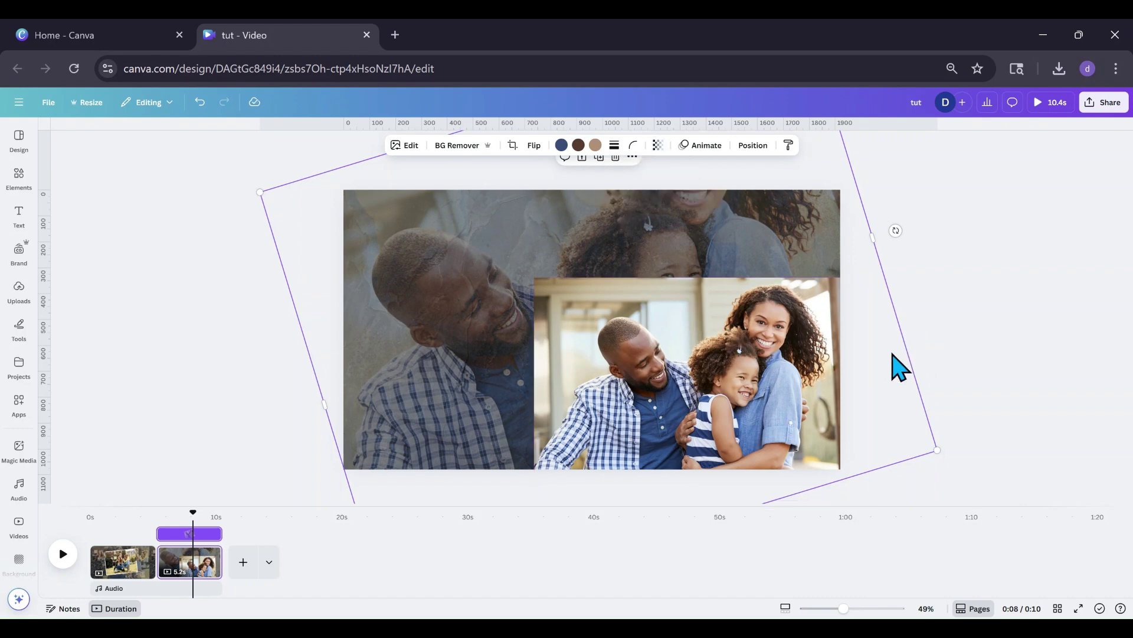
Apply the Ink animation on enter with the Splotch style to the background photo.
left_click(688, 148)
scroll(168, 416, "down", 2)
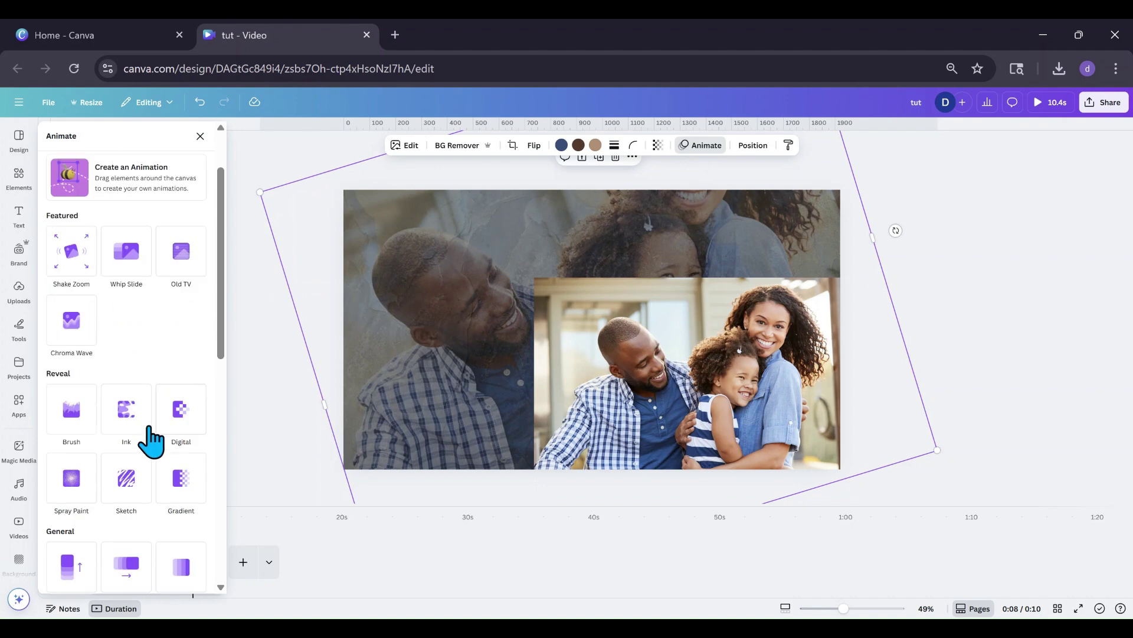
left_click(126, 425)
scroll(171, 549, "down", 3)
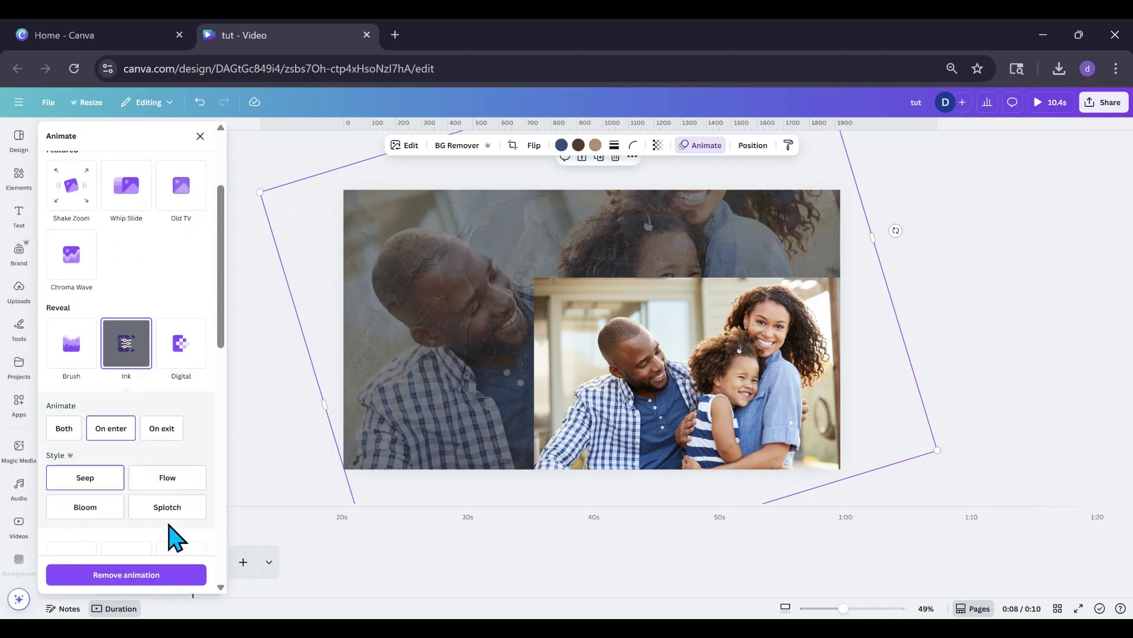
left_click(161, 499)
scroll(96, 469, "down", 2)
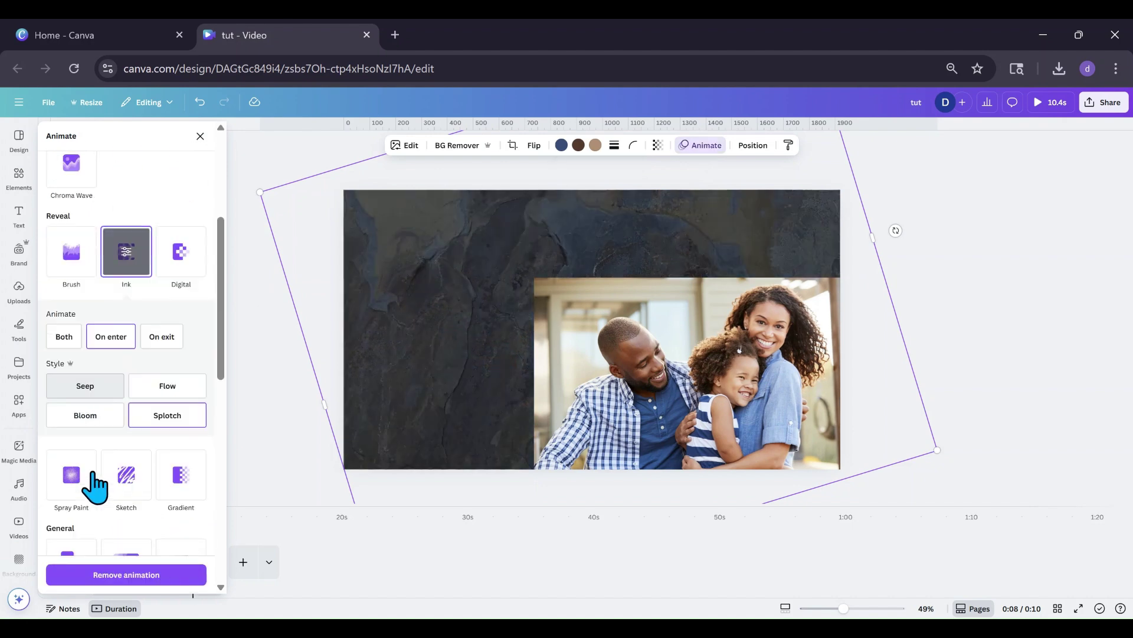
left_click(282, 360)
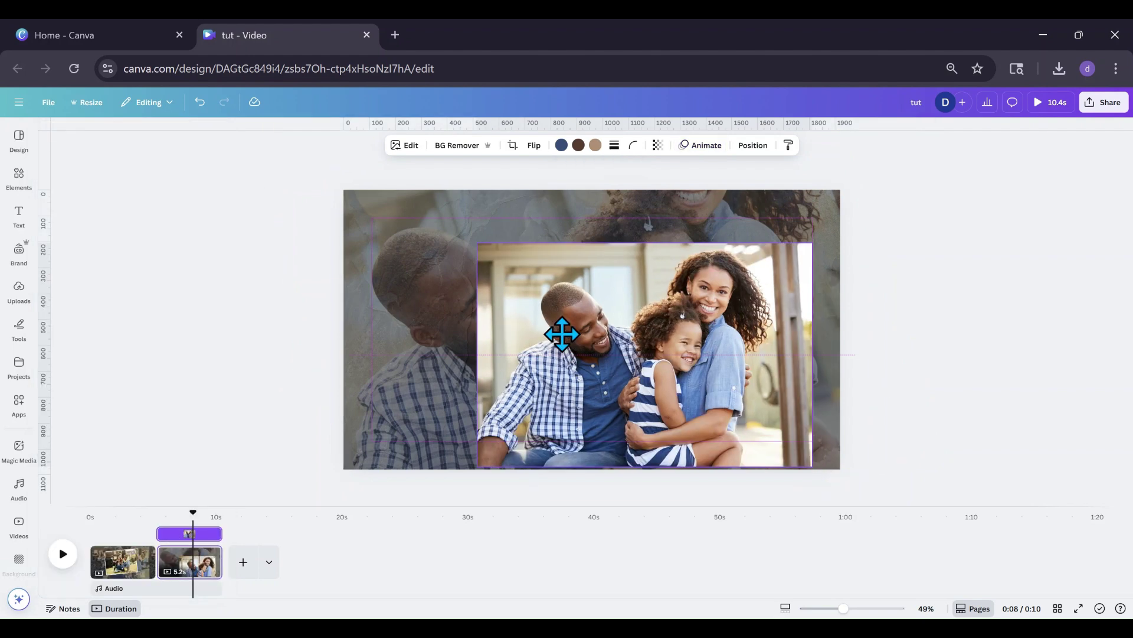
Shrink the opaque family photo, place it in the page's upper left area and duplicate it three times.
left_click_drag(733, 441, 613, 381)
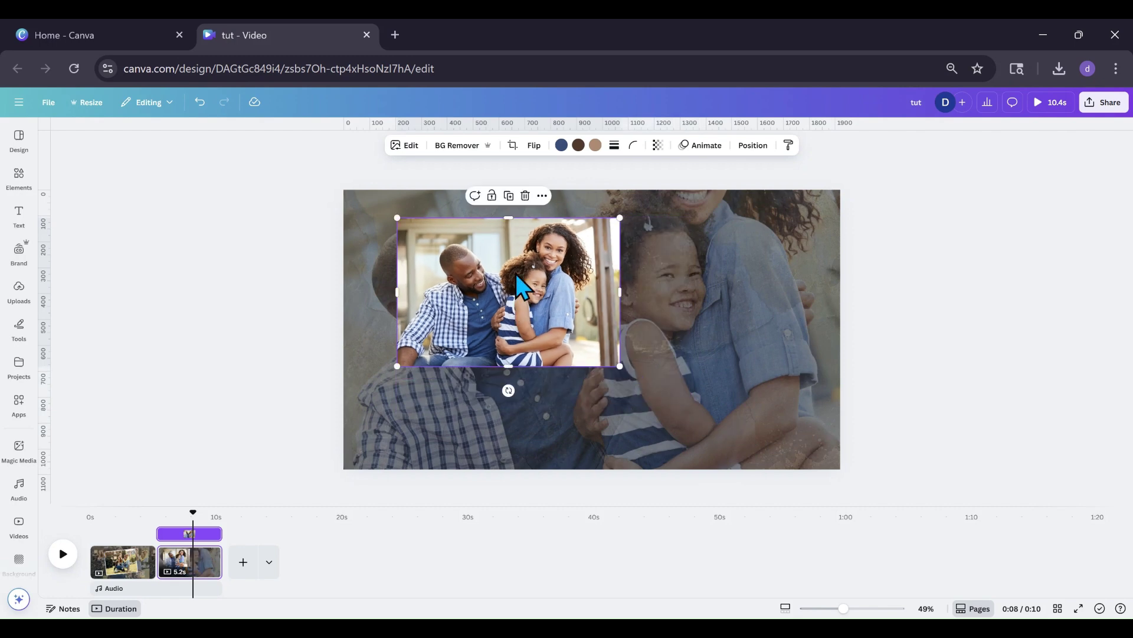
left_click(508, 198)
left_click(513, 202)
left_click(517, 206)
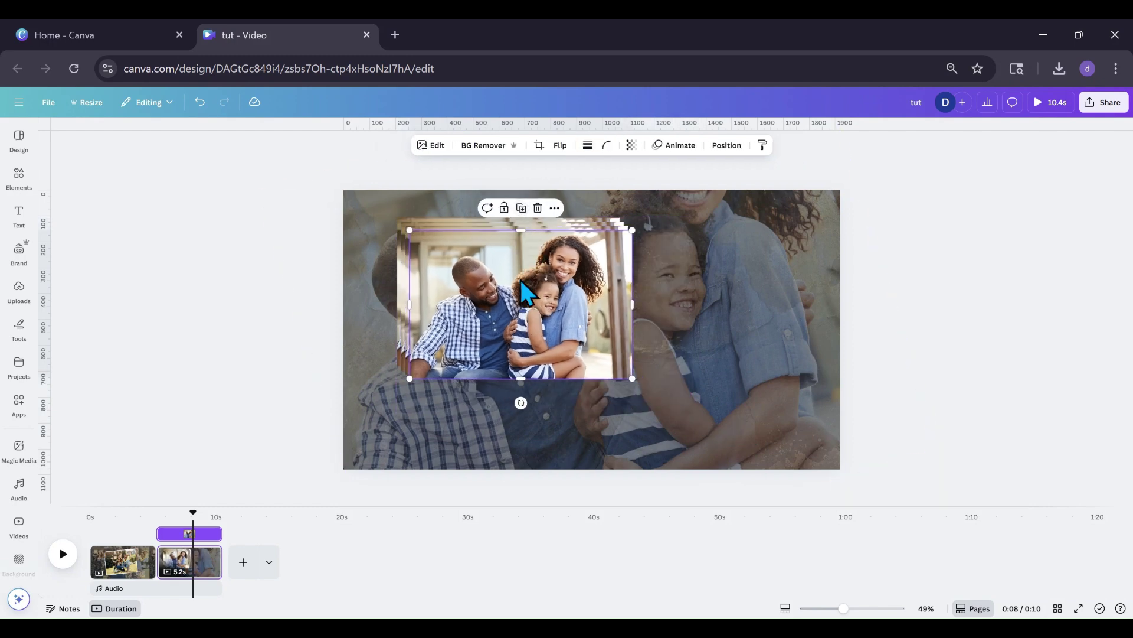
Move the duplicated small photos to the right half of the page, clear of the original.
left_click_drag(520, 281, 733, 266)
left_click_drag(538, 288, 726, 285)
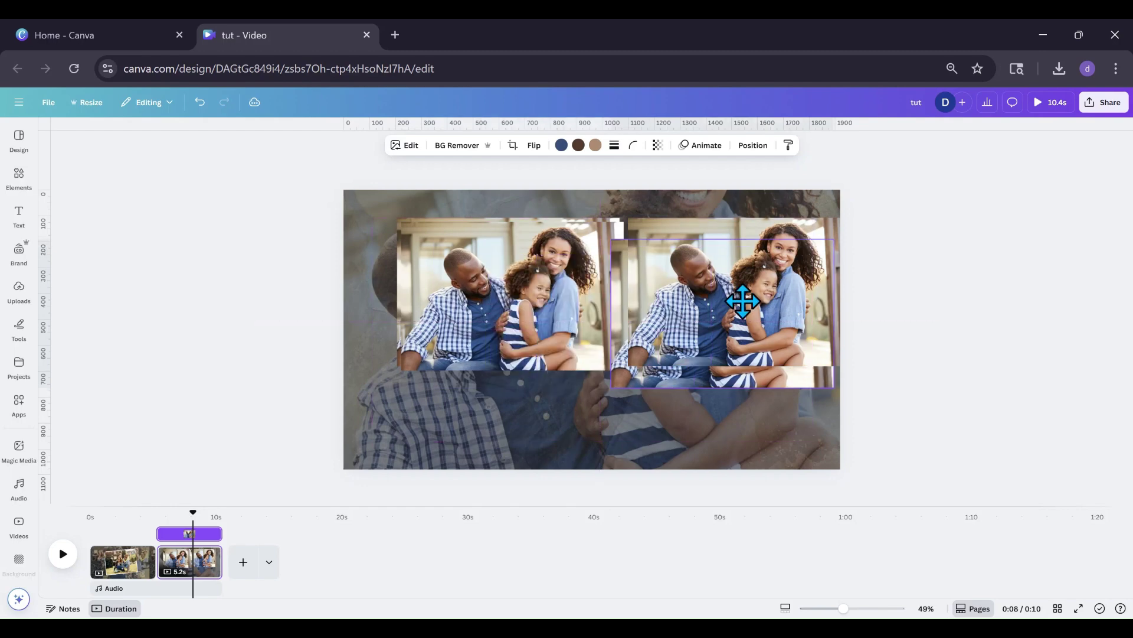
left_click_drag(538, 309, 707, 371)
Give the opaque family photo on the page's left half a white Outline shadow with size 37.
left_click(525, 299)
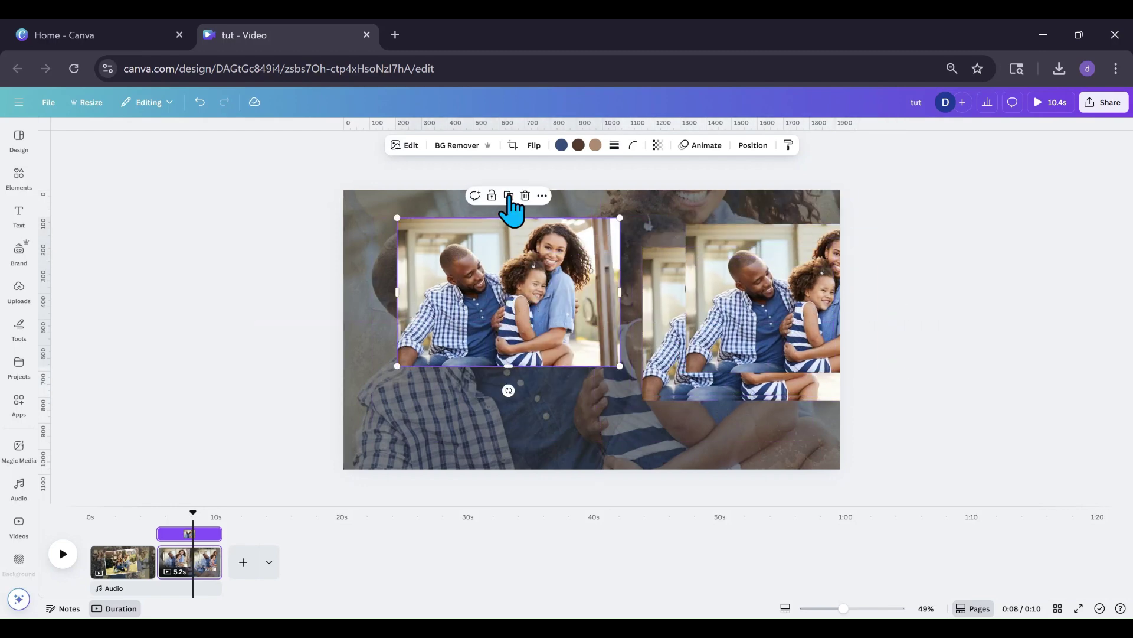
left_click(410, 145)
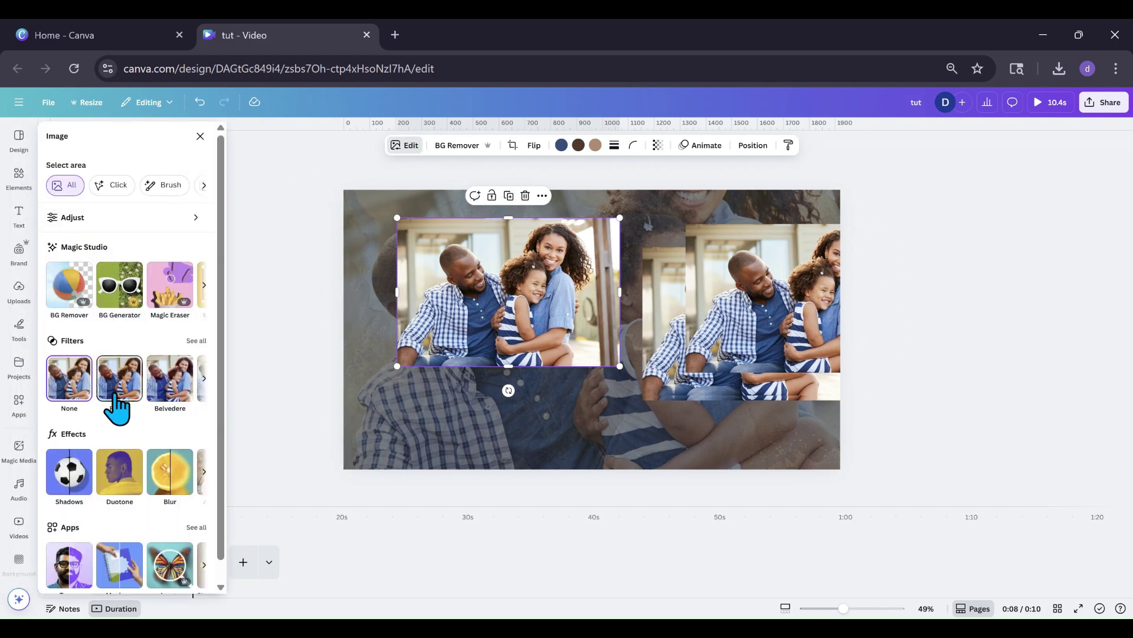
left_click(70, 472)
left_click(196, 271)
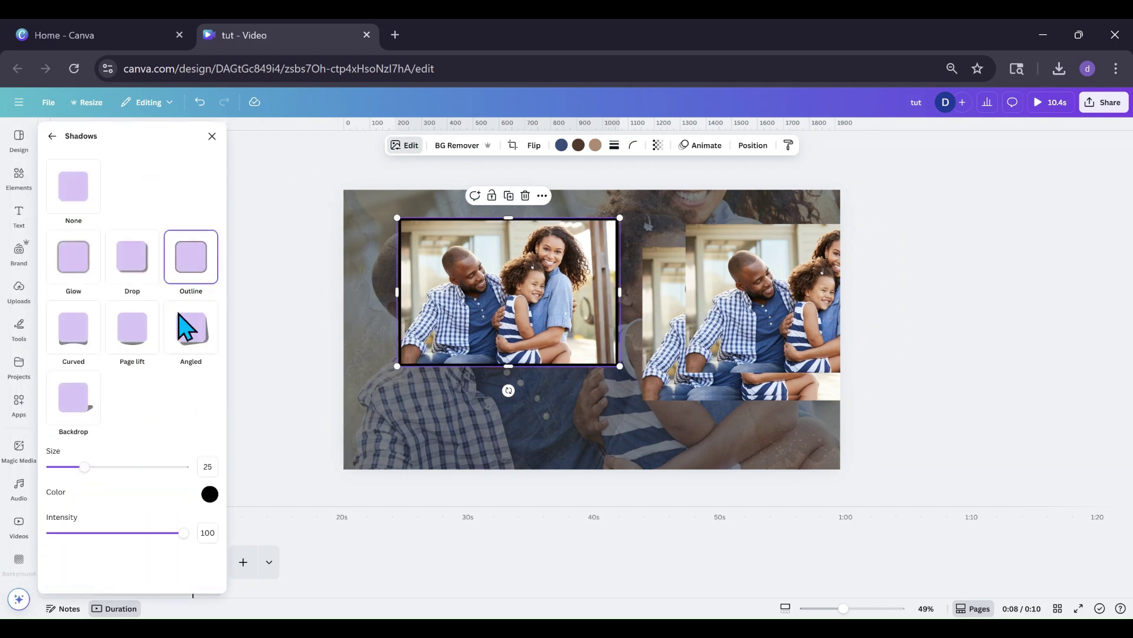
left_click(209, 495)
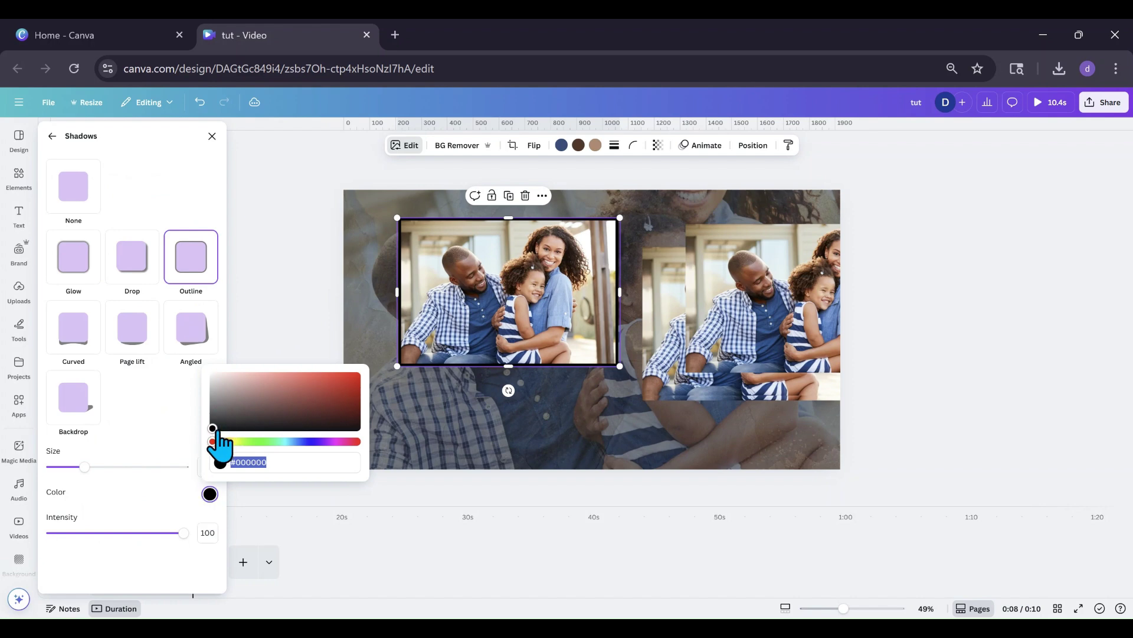
left_click_drag(216, 431, 201, 369)
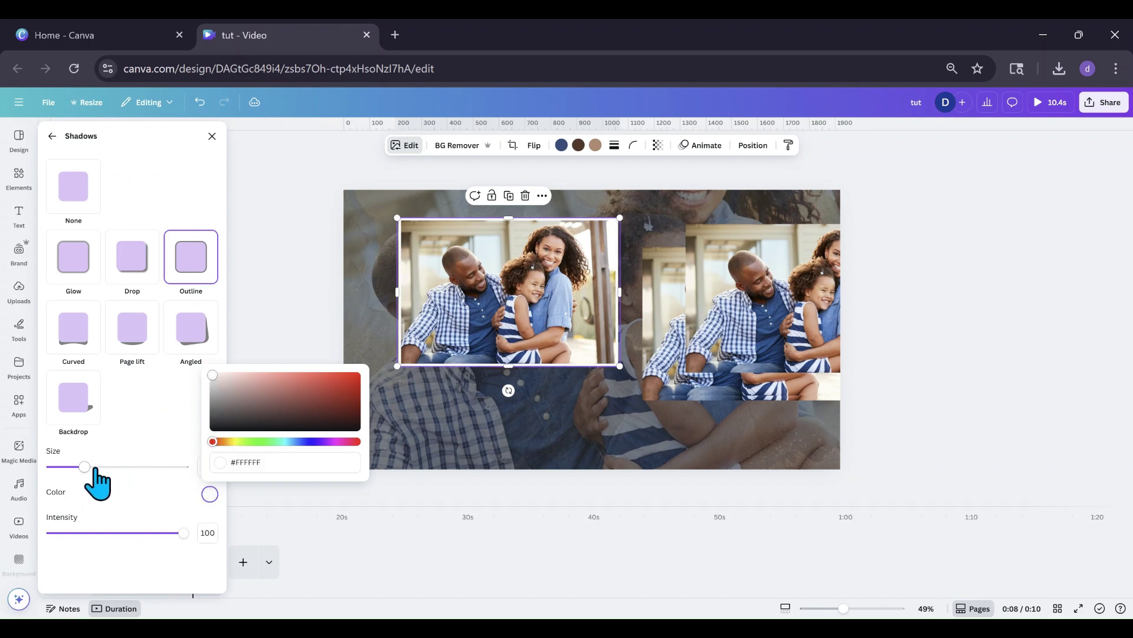
left_click_drag(94, 468, 101, 466)
Enlarge the outlined family photo, tilt it clockwise and place it in the middle of the page.
left_click_drag(537, 351, 588, 400)
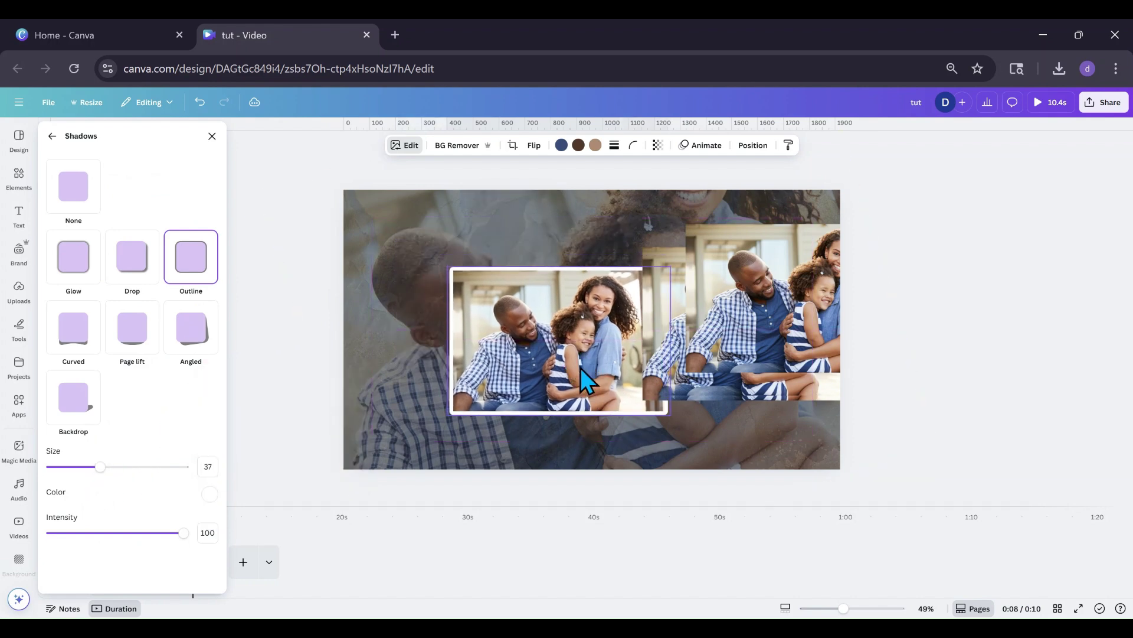
left_click_drag(444, 264, 394, 230)
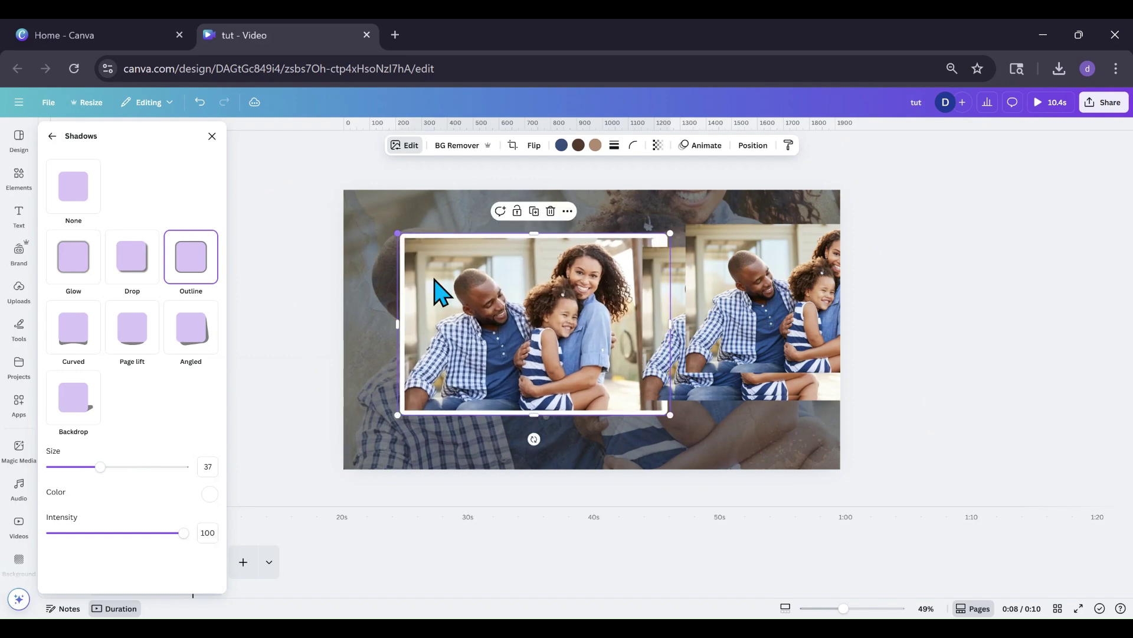
left_click_drag(525, 361, 560, 379)
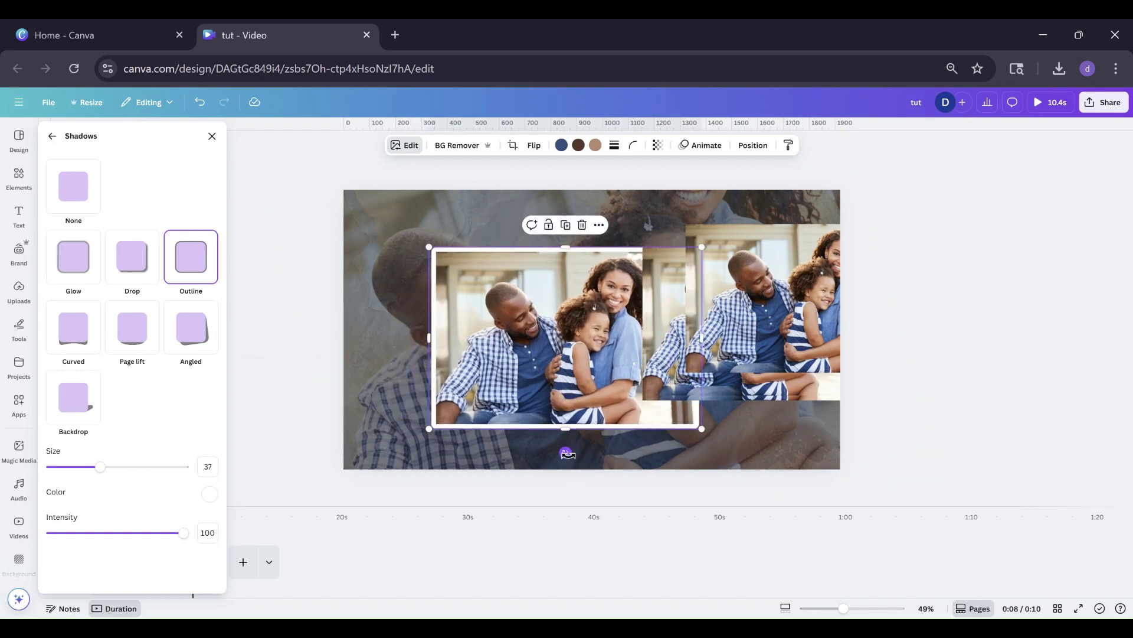
mouse_move(565, 452)
left_mouse_down()
mouse_move(605, 450)
mouse_move(549, 448)
left_mouse_up()
left_click_drag(558, 356, 585, 343)
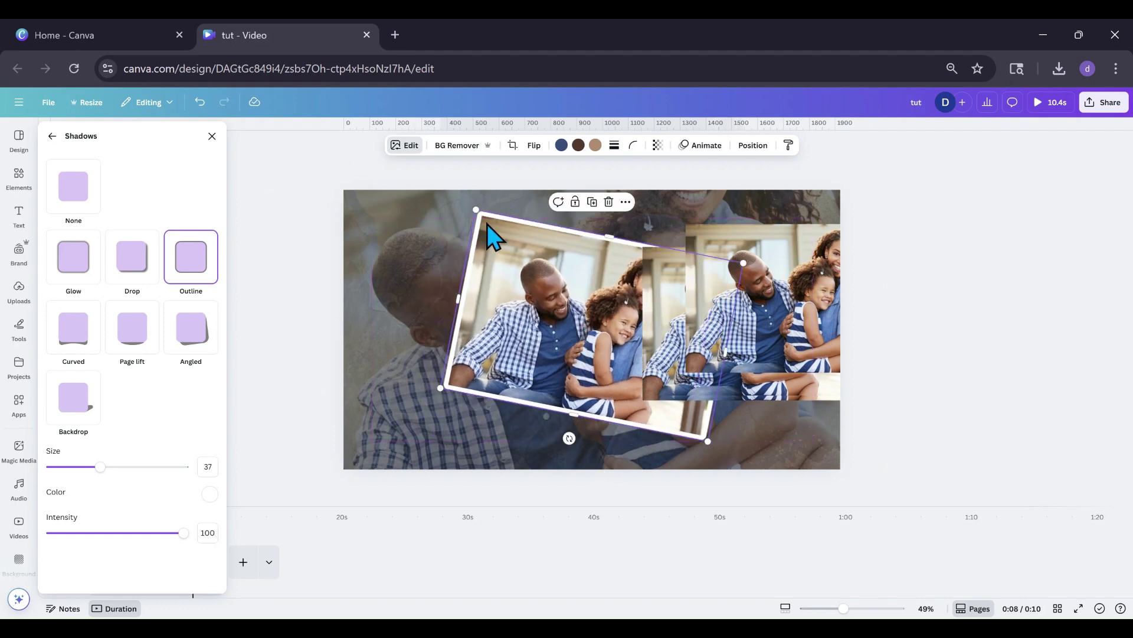
left_click_drag(476, 210, 465, 203)
mouse_move(465, 214)
left_mouse_down()
mouse_move(444, 225)
mouse_move(469, 227)
left_mouse_up()
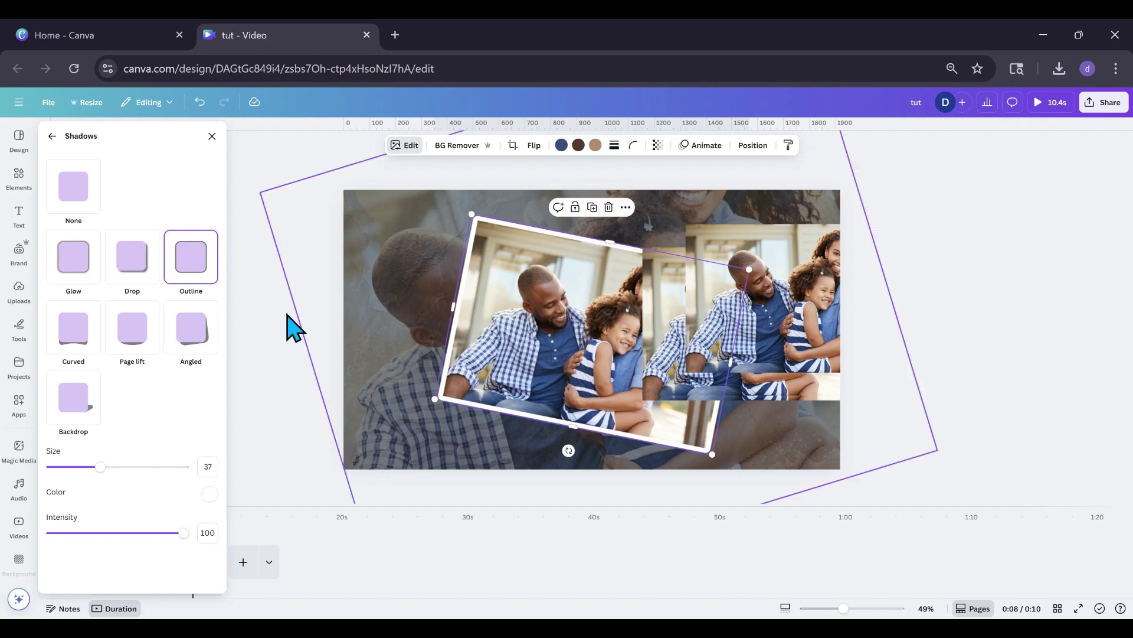
Search the elements library for "frames", look through the frame results and clear the search.
left_click(22, 195)
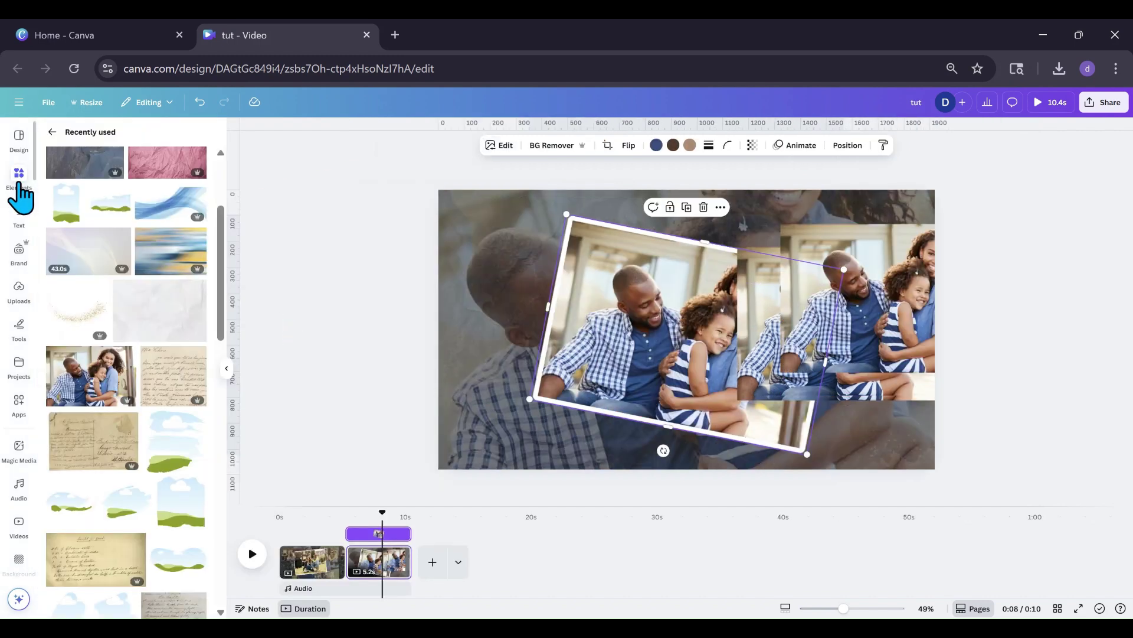
left_click(51, 132)
left_click(90, 137)
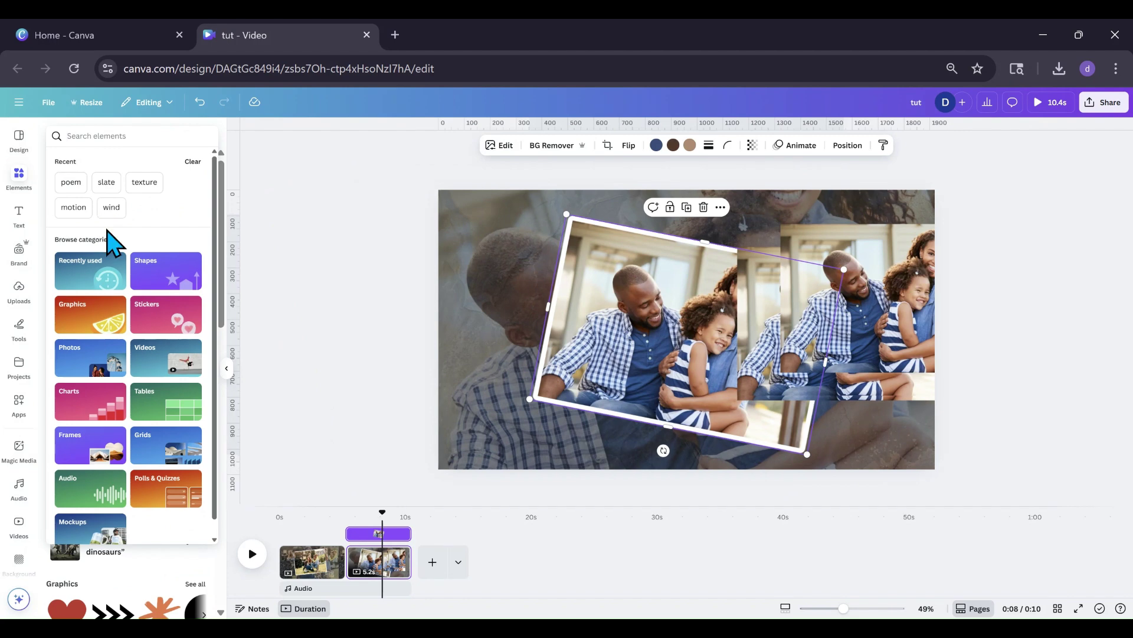
type("frames")
key("Return")
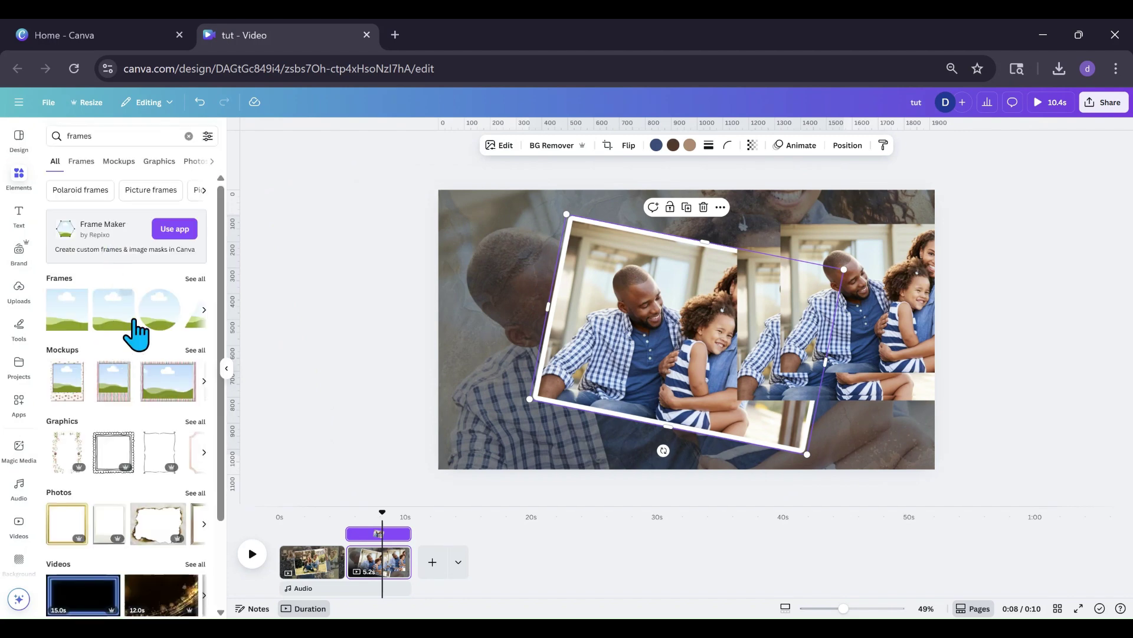
left_click(188, 283)
scroll(127, 357, "down", 5)
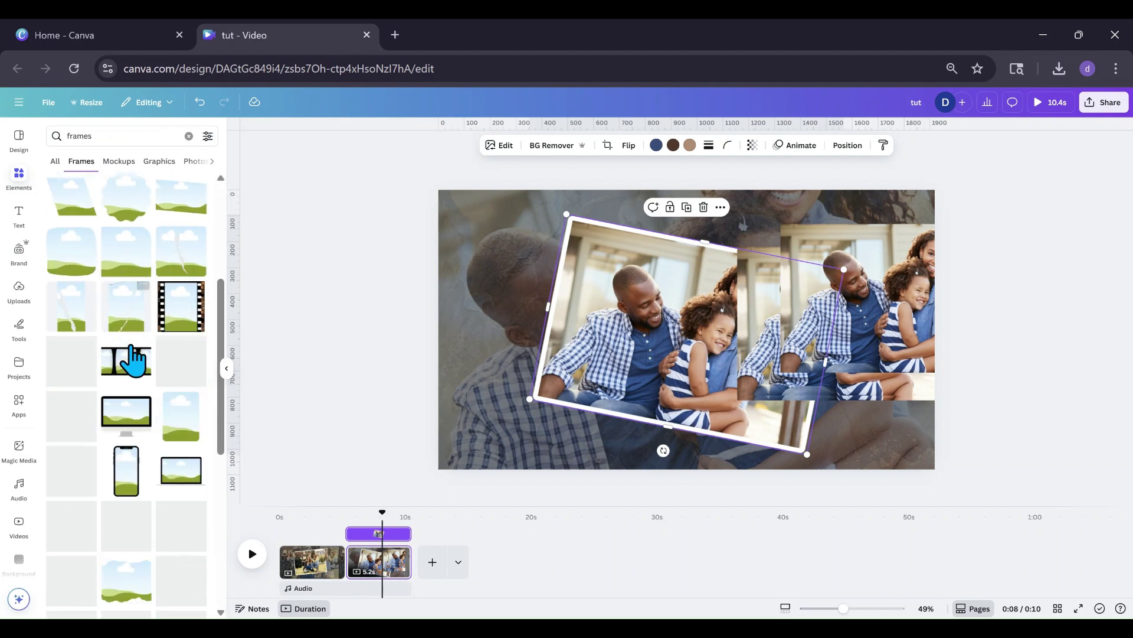
scroll(133, 360, "up", 3)
scroll(132, 360, "down", 6)
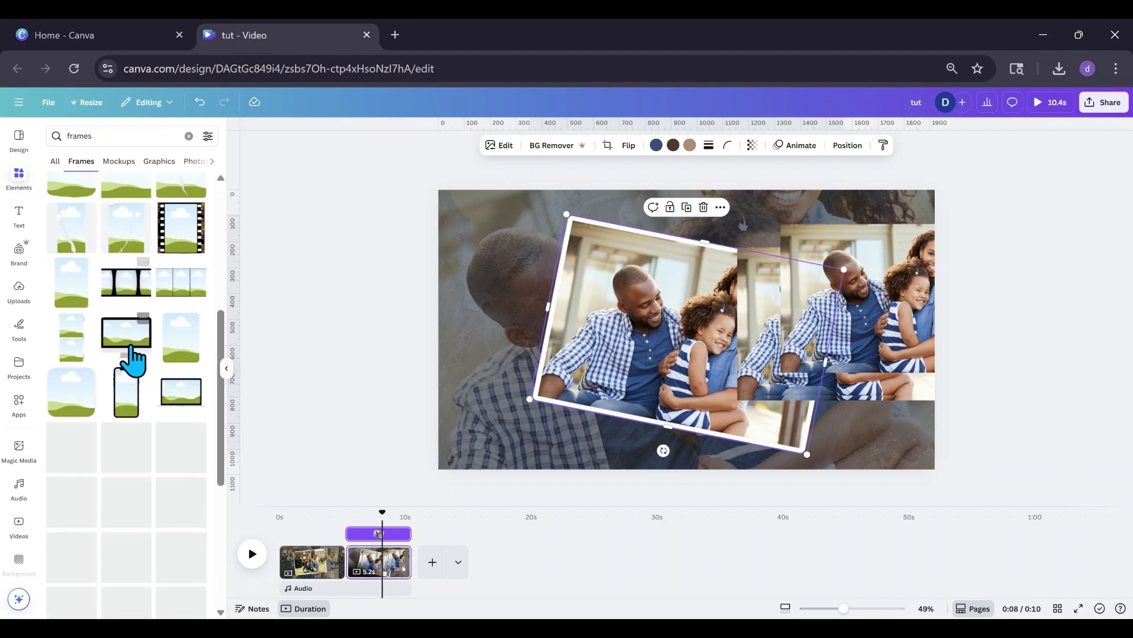
left_click(188, 137)
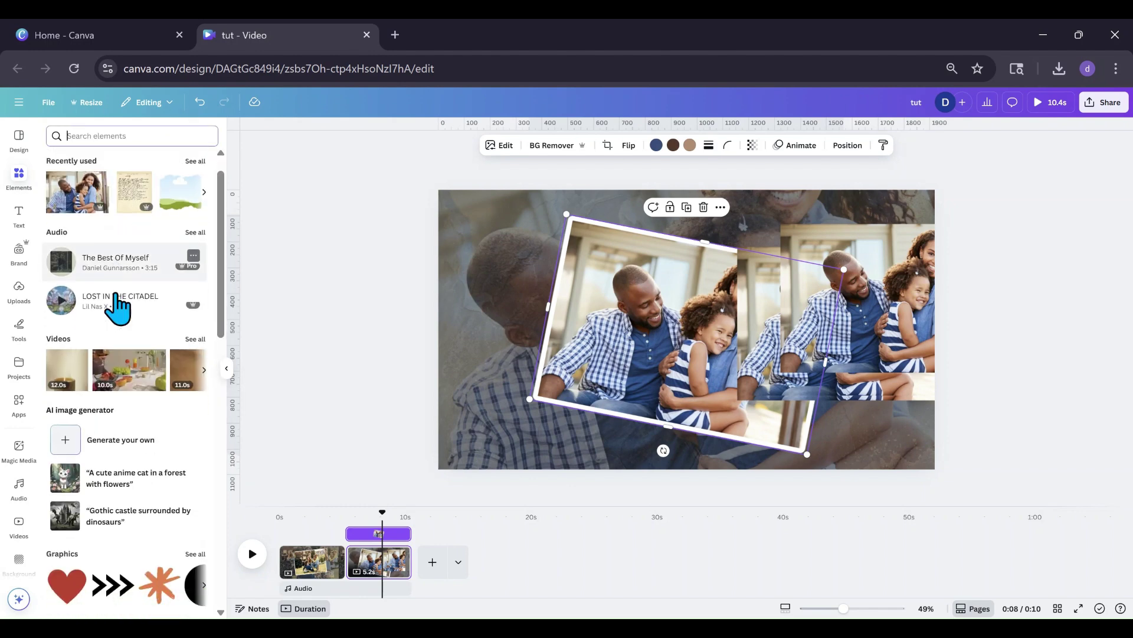
Add three different blob-shaped frames from the Blob collection of the Frames category to the page.
scroll(119, 304, "down", 7)
left_click(192, 326)
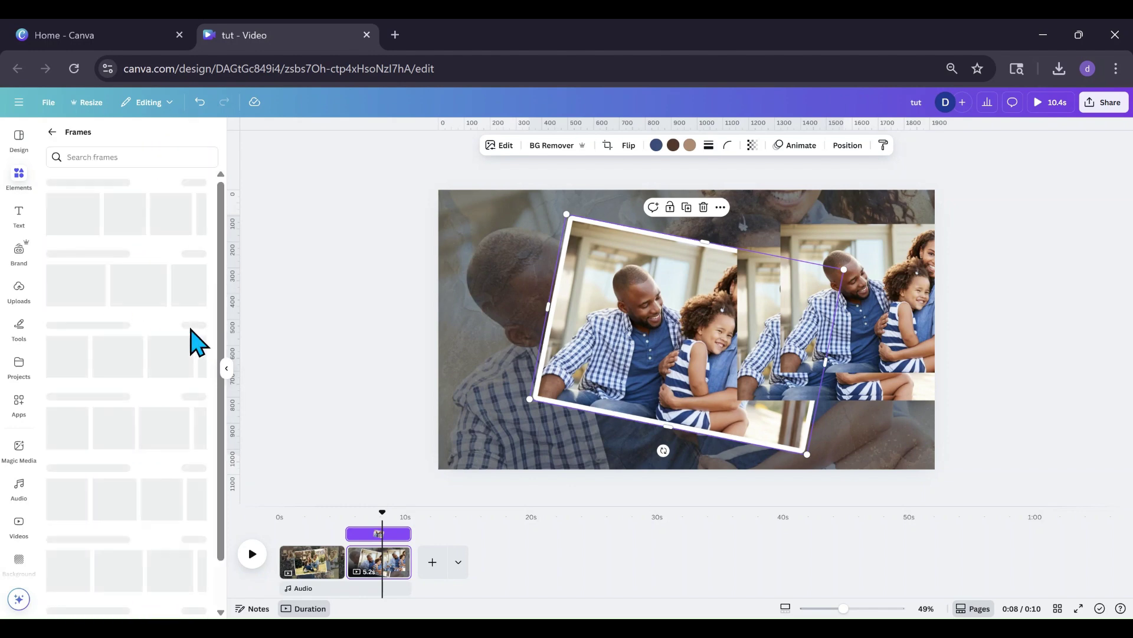
scroll(131, 379, "down", 2)
scroll(131, 381, "down", 3)
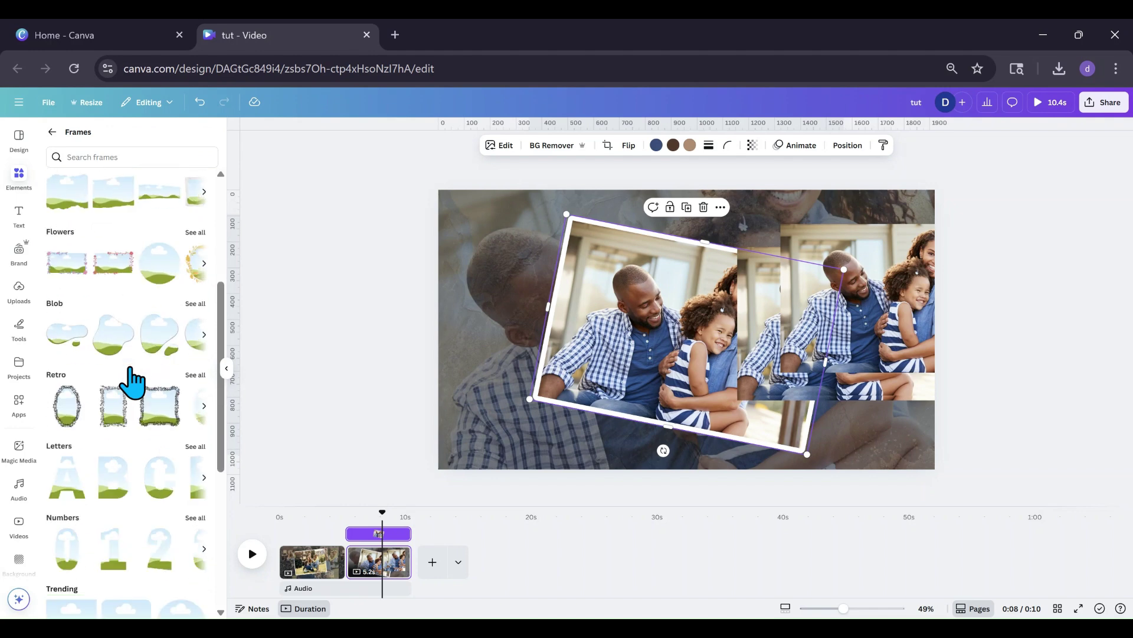
left_click(191, 313)
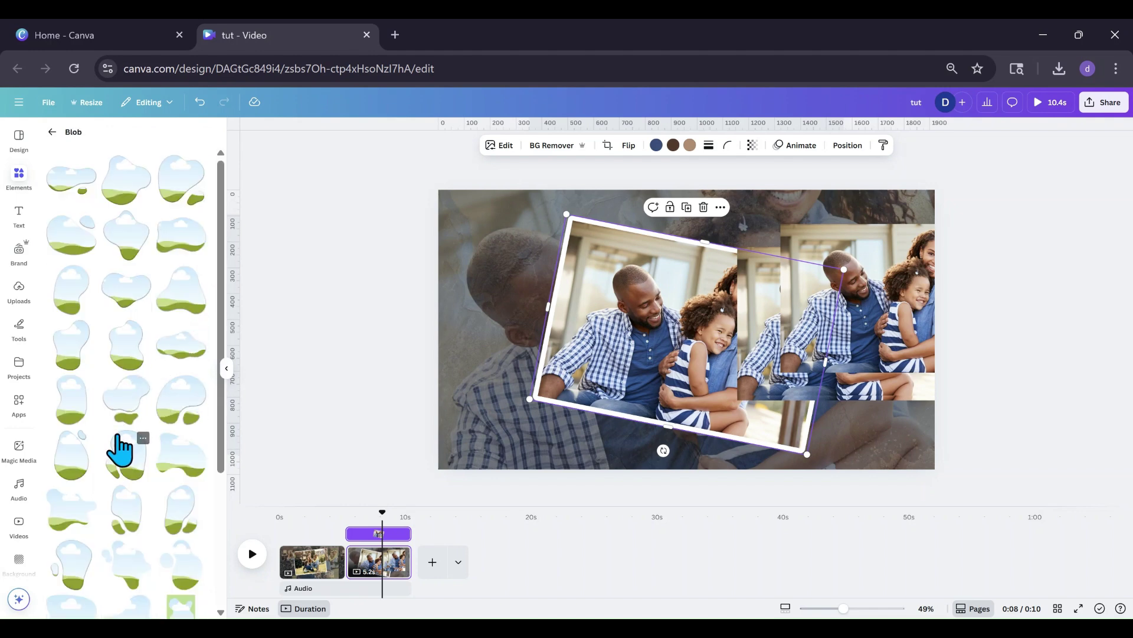
scroll(120, 449, "down", 2)
scroll(120, 449, "down", 2)
scroll(118, 449, "down", 1)
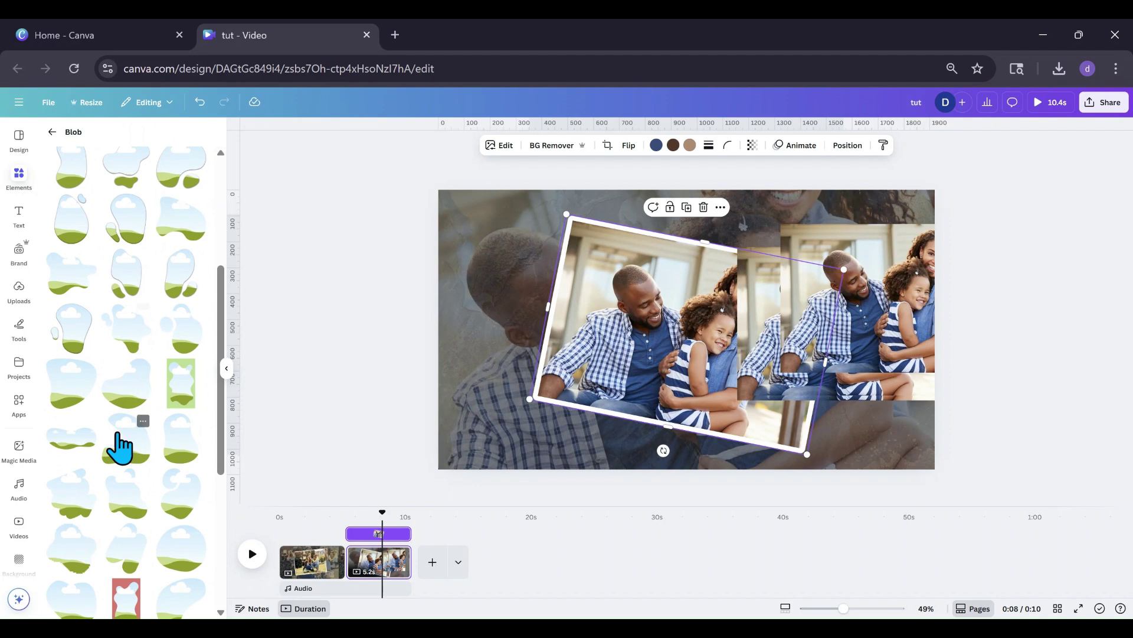
left_click(70, 505)
scroll(74, 484, "down", 1)
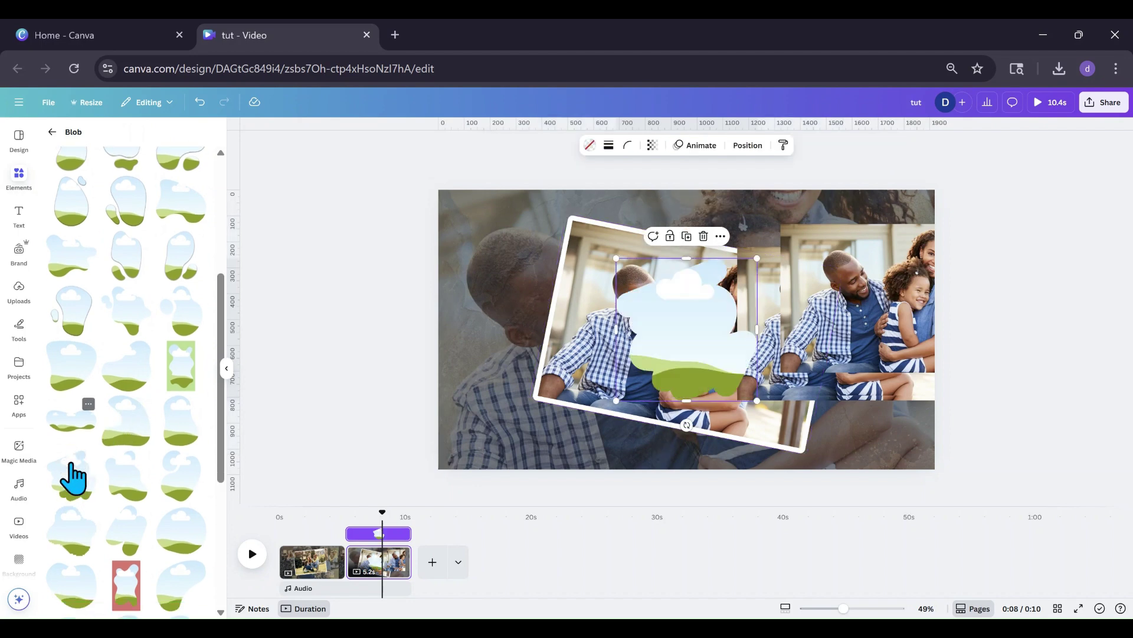
scroll(99, 466, "down", 3)
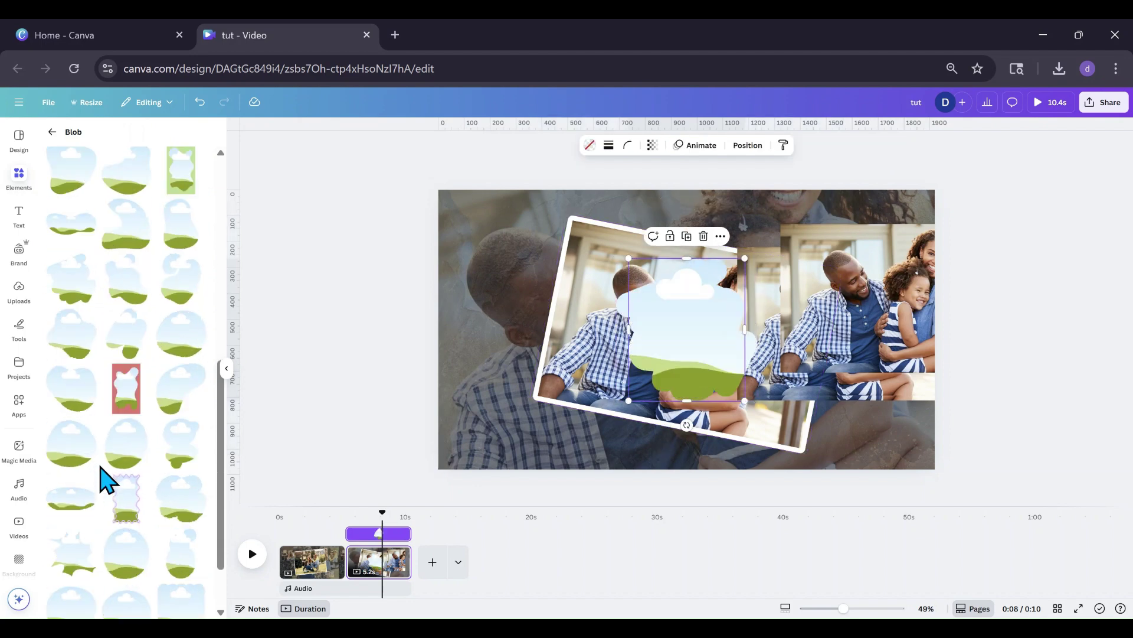
left_click(173, 438)
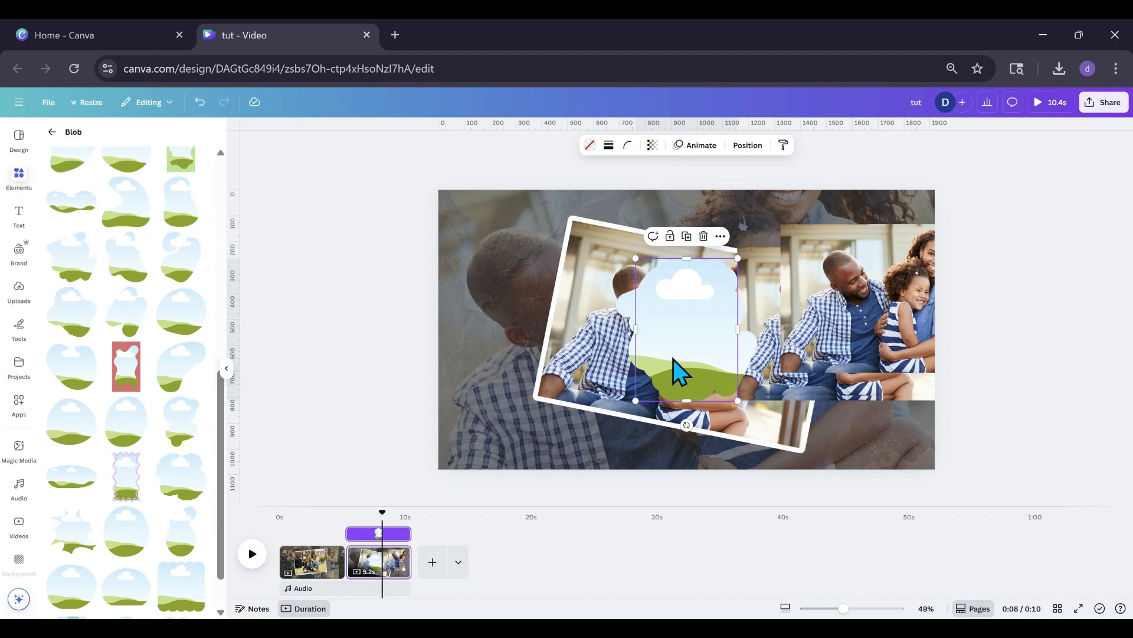
Fill the three blob frames with the duplicated family photos, placing two frames at the page's lower left and upper left.
left_click_drag(679, 372, 549, 416)
left_click_drag(829, 337, 566, 384)
left_click_drag(856, 330, 706, 369)
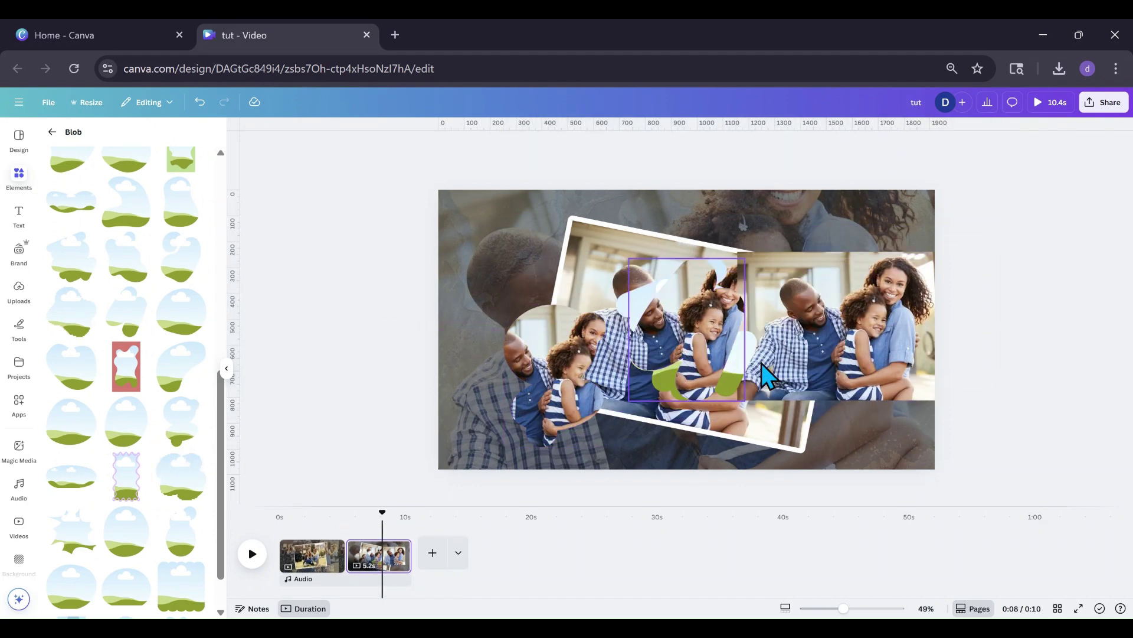
left_click_drag(846, 346, 742, 368)
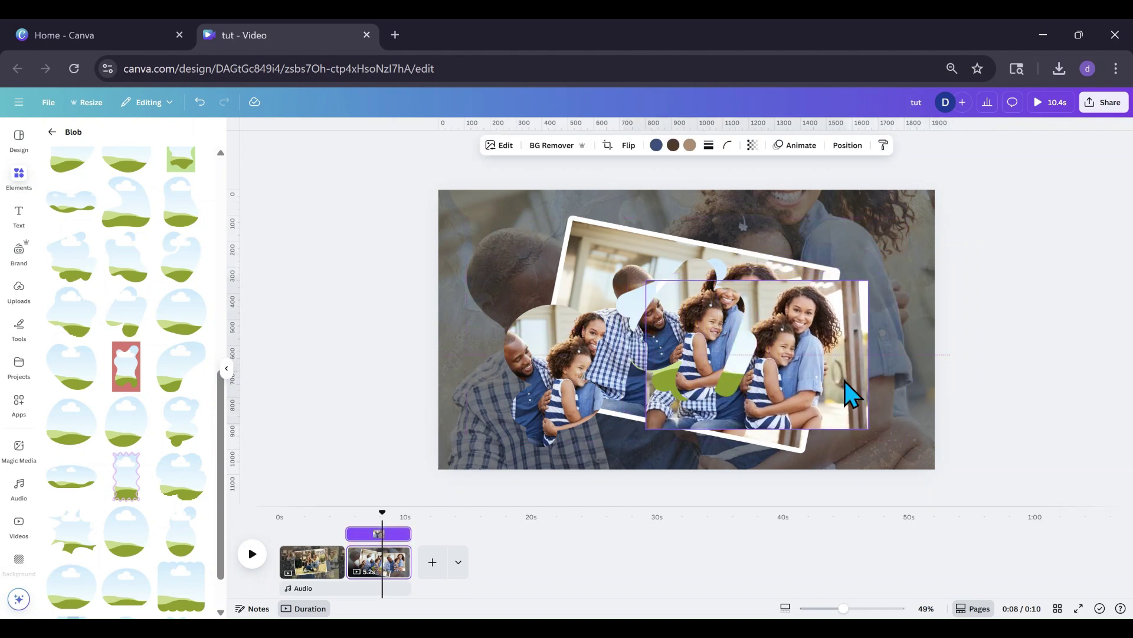
left_click(742, 366)
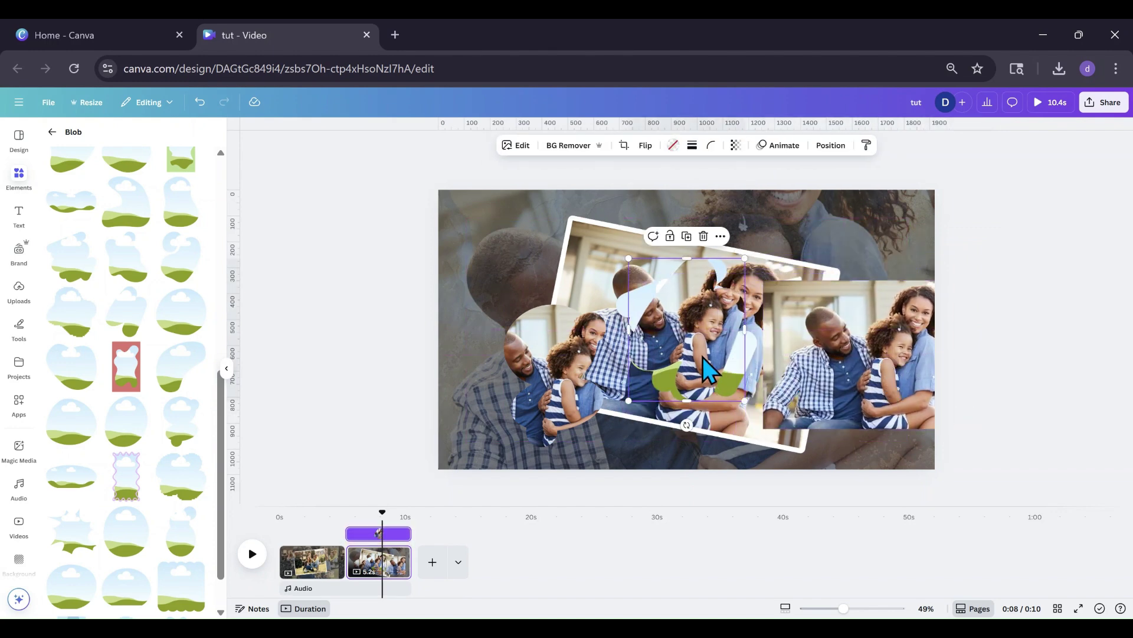
left_click_drag(827, 337, 704, 352)
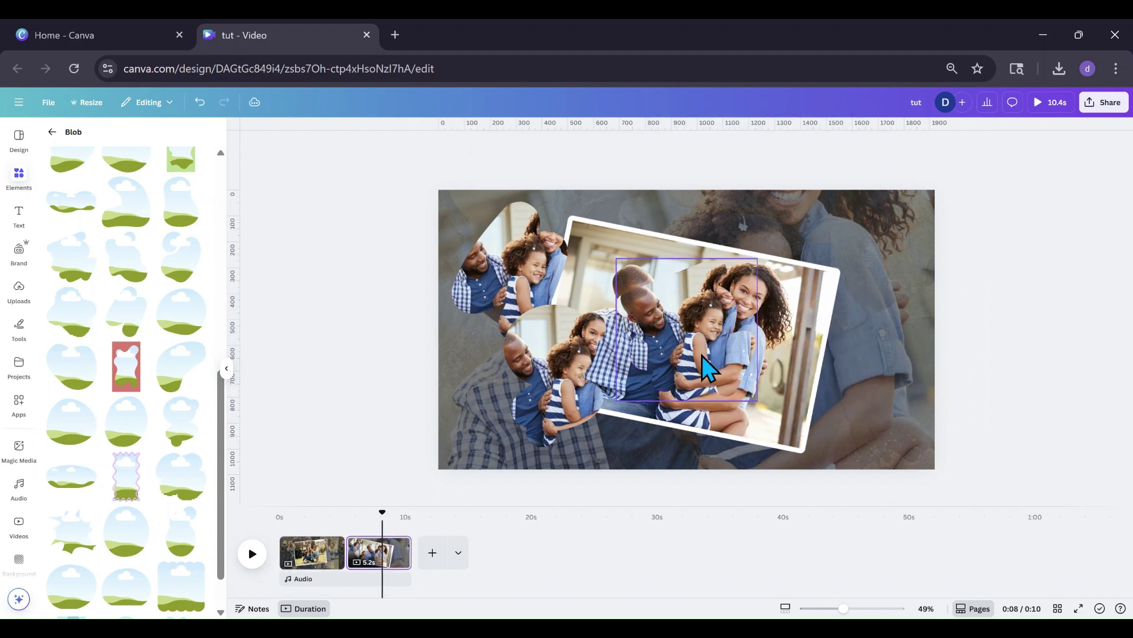
Enlarge the photo inside the central blob frame to show the daughter, and move the frame to the page's upper right.
double_click(704, 352)
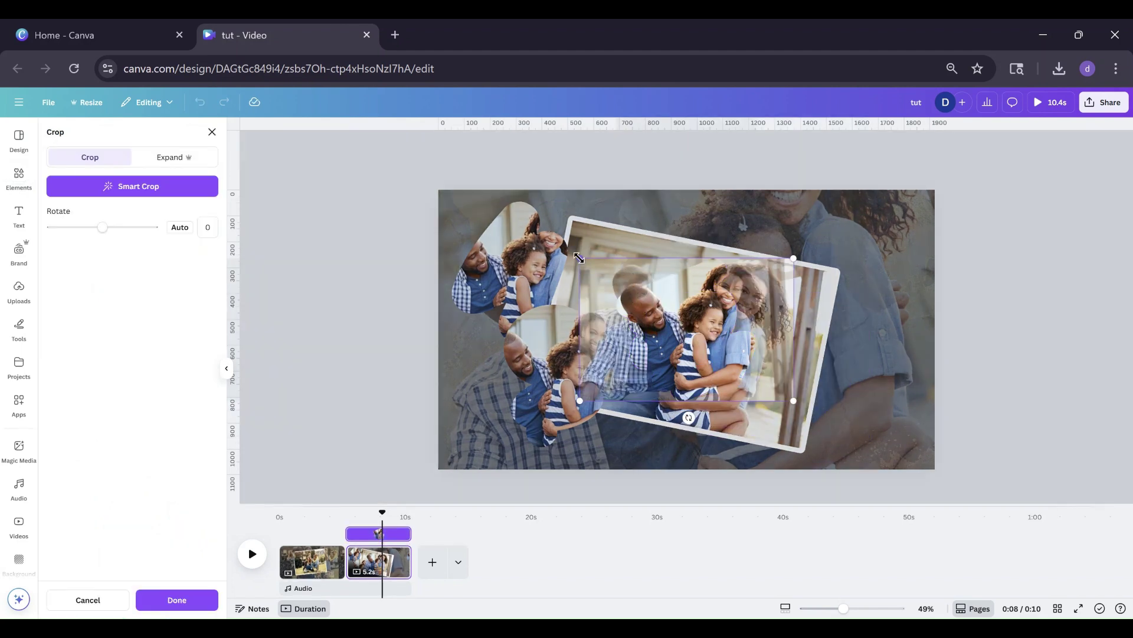
left_click_drag(578, 258, 474, 187)
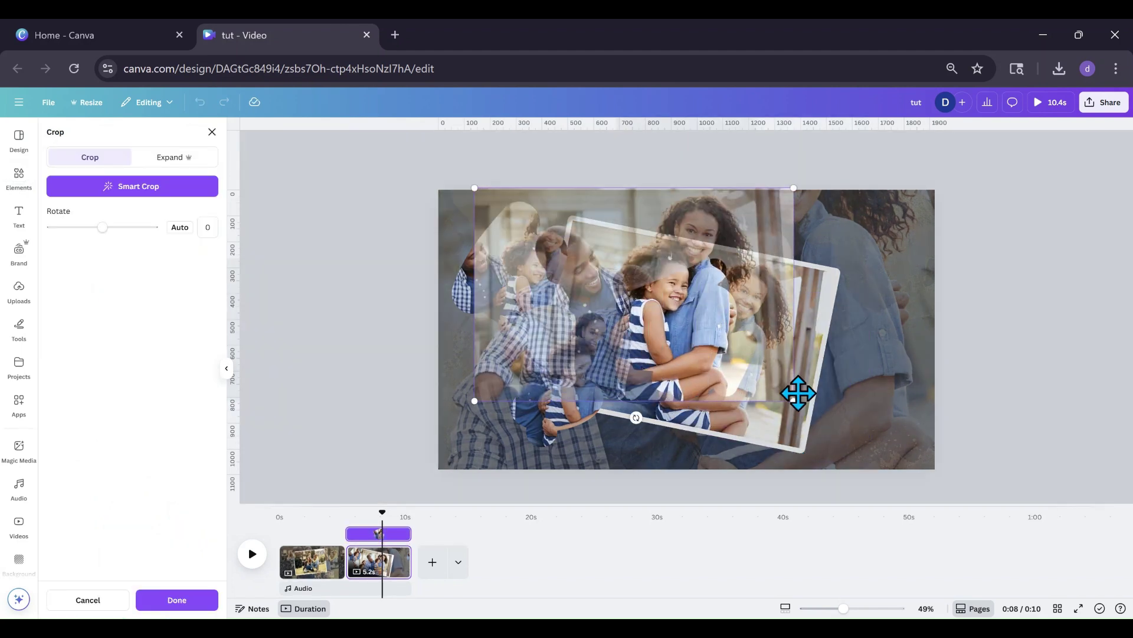
left_click_drag(794, 400, 855, 475)
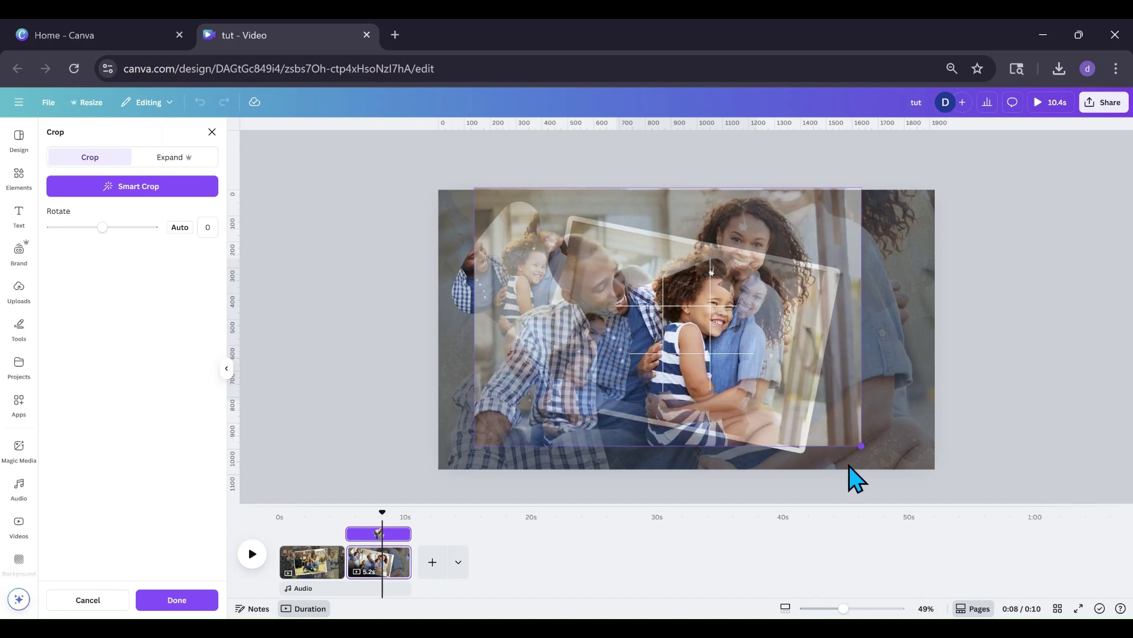
left_click_drag(723, 354, 906, 295)
left_click(941, 360)
Recrop the photo in the lower-left blob frame, shifting and slightly enlarging it so the father fills the frame.
left_click(532, 386)
double_click(553, 388)
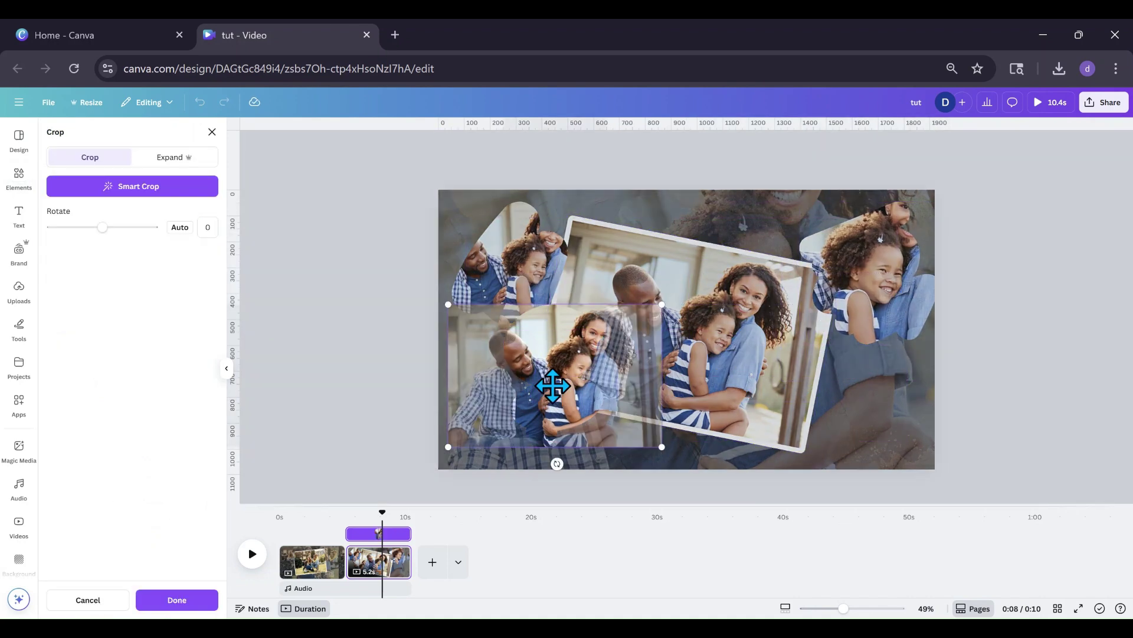
left_click_drag(587, 363, 631, 367)
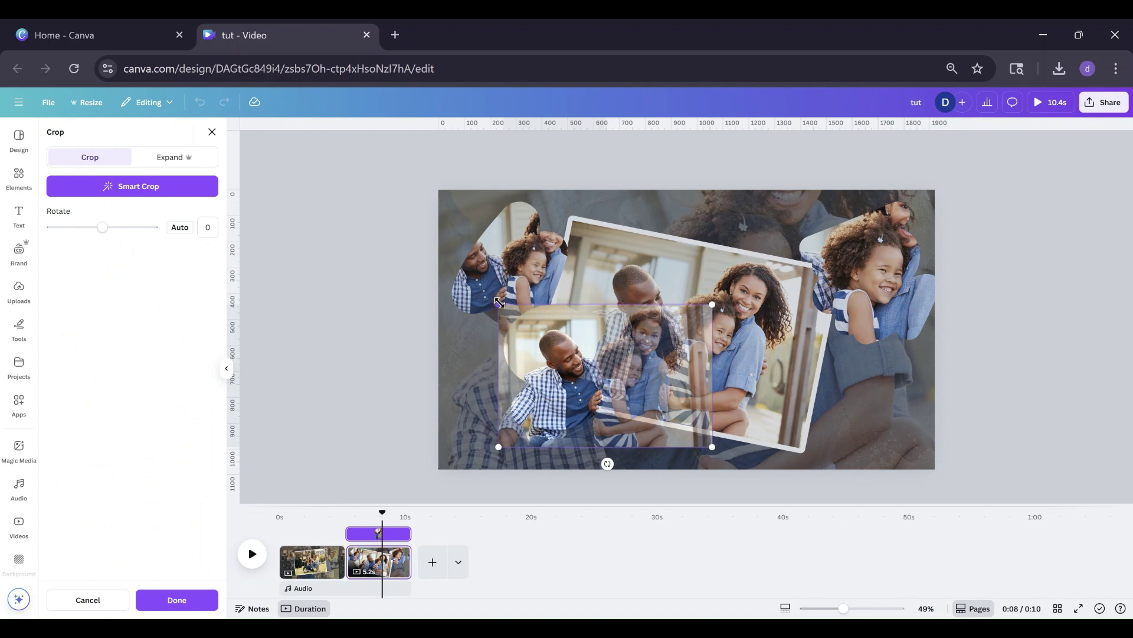
left_click_drag(499, 303, 477, 286)
left_click_drag(569, 347, 583, 364)
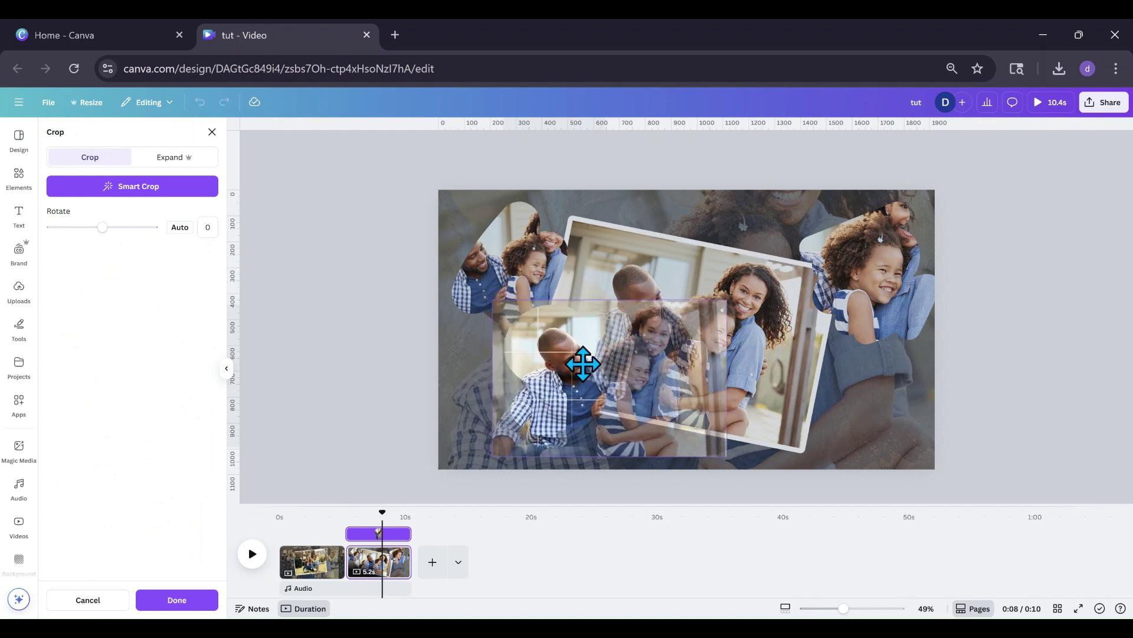
left_click(462, 379)
Recrop the photo in the upper-left blob frame, shifting it sideways so the mother and daughter fill the frame.
left_click(489, 284)
double_click(487, 286)
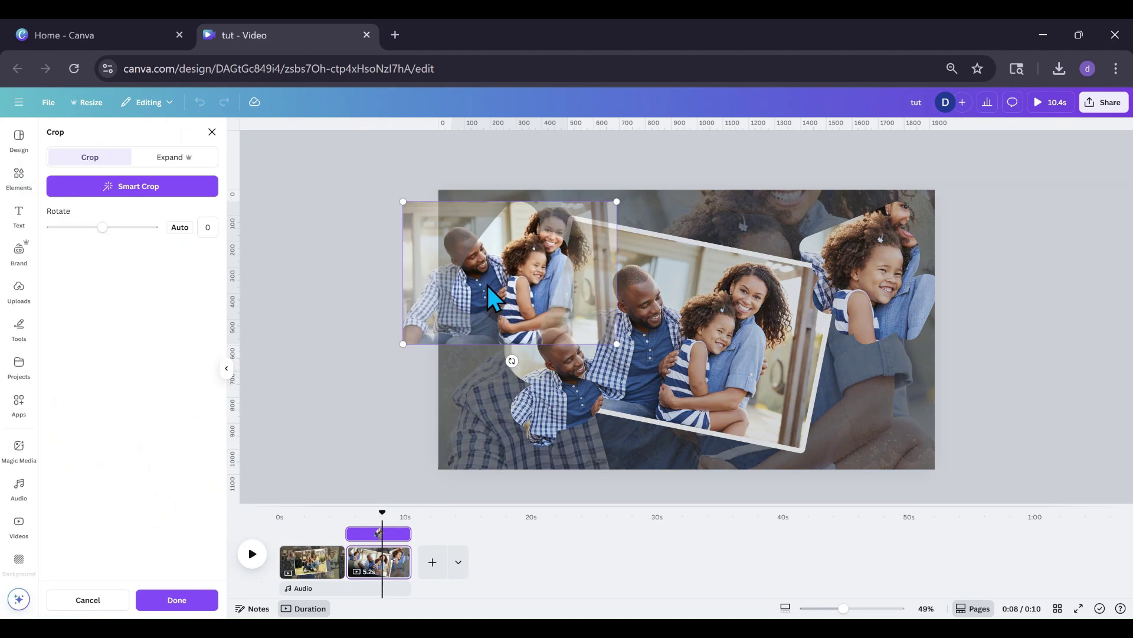
left_click_drag(488, 285, 453, 291)
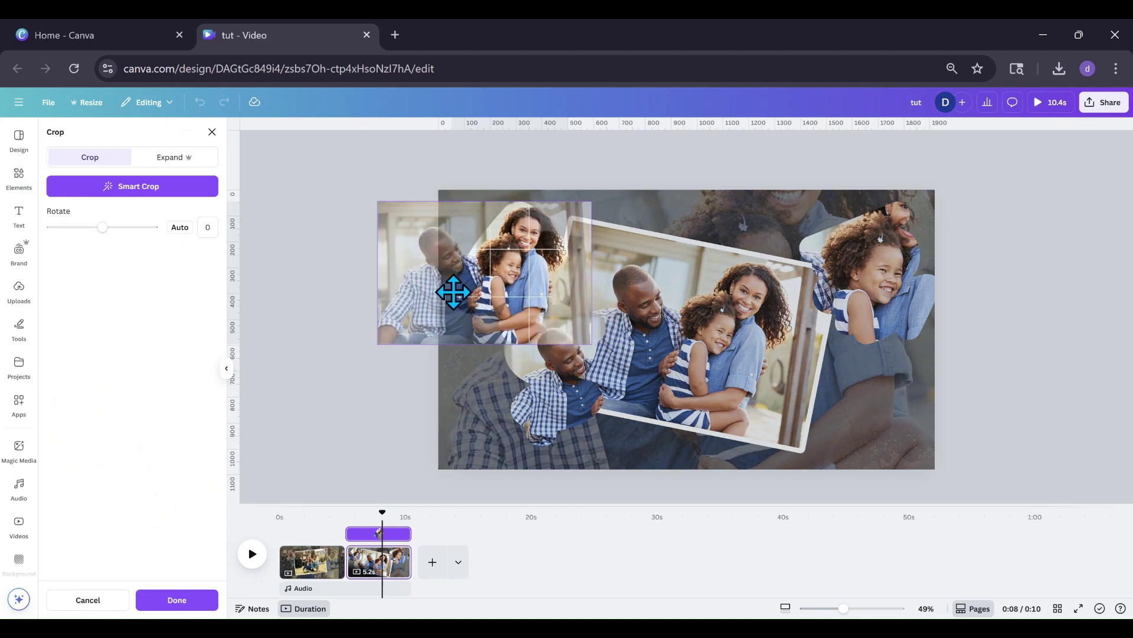
left_click(445, 402)
Make the upper-left blob frame about half transparent and set the upper-right blob frame's transparency to 49.
left_click(523, 270)
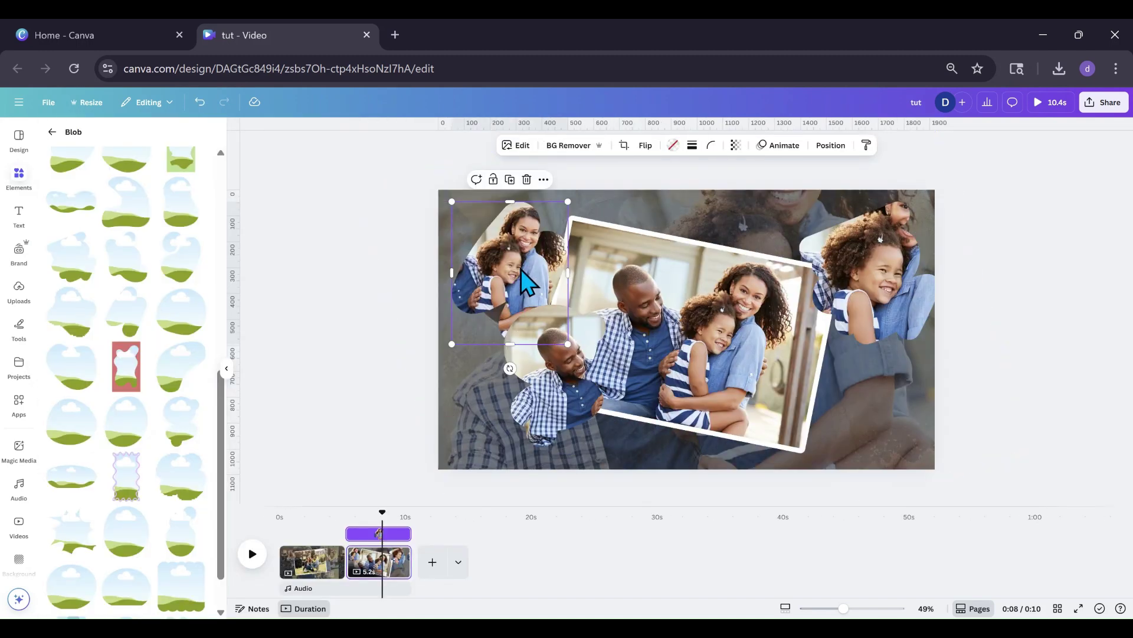
left_click(735, 146)
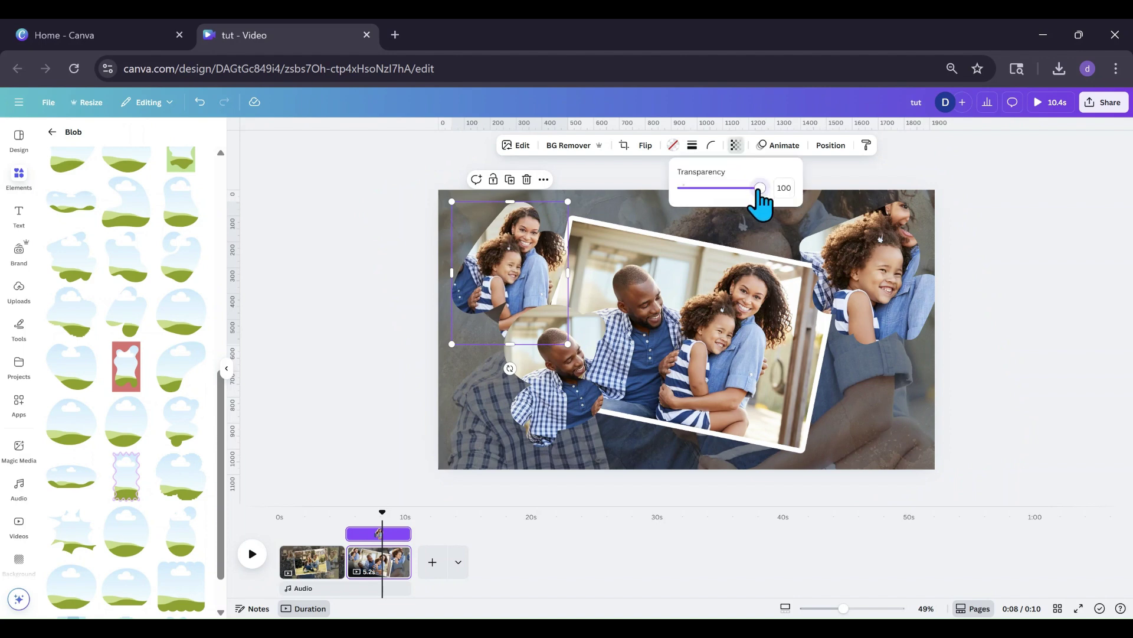
left_click_drag(761, 188, 722, 189)
left_click(810, 205)
left_click(737, 147)
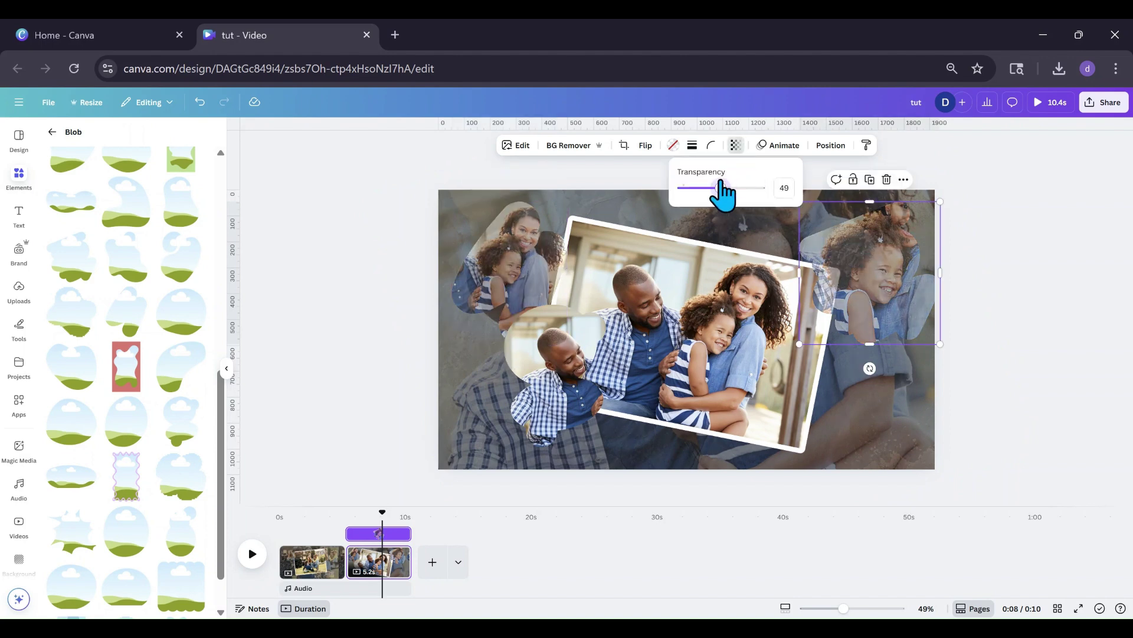
Set the lower-left blob frame's transparency to 62 and reposition both left-hand blob frames around the tilted photo.
left_click(555, 321)
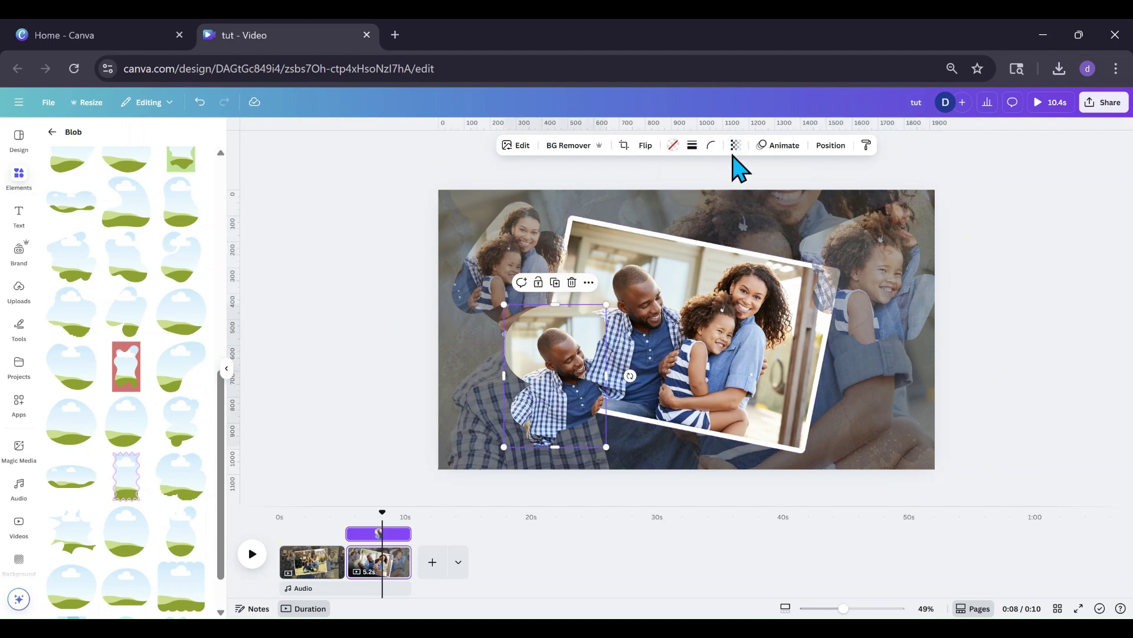
left_click(736, 147)
left_click_drag(765, 197, 718, 190)
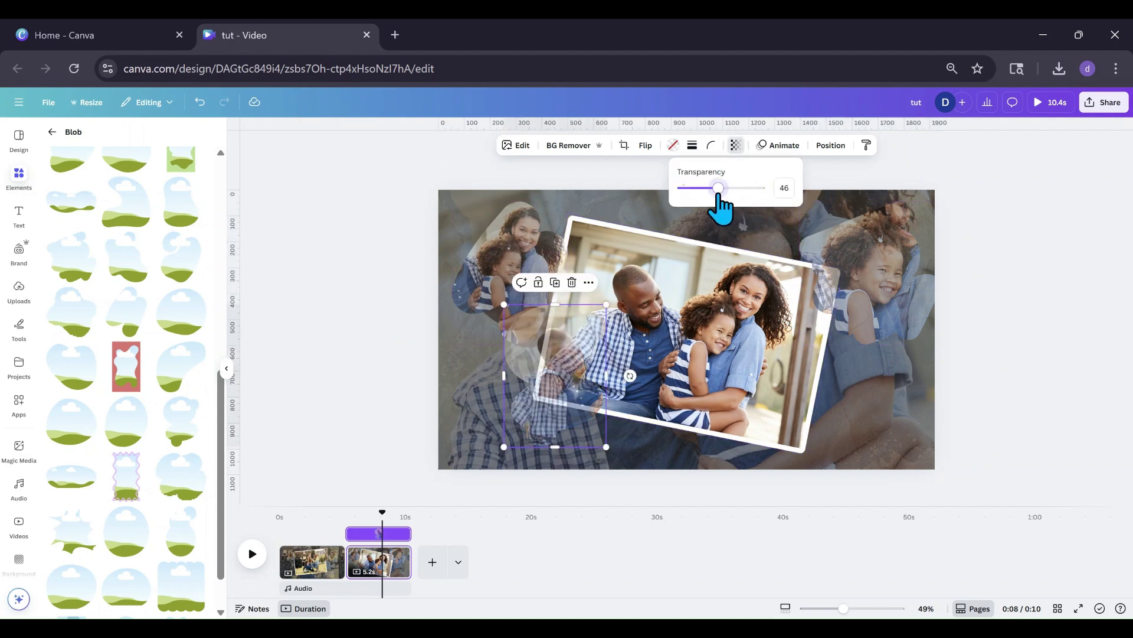
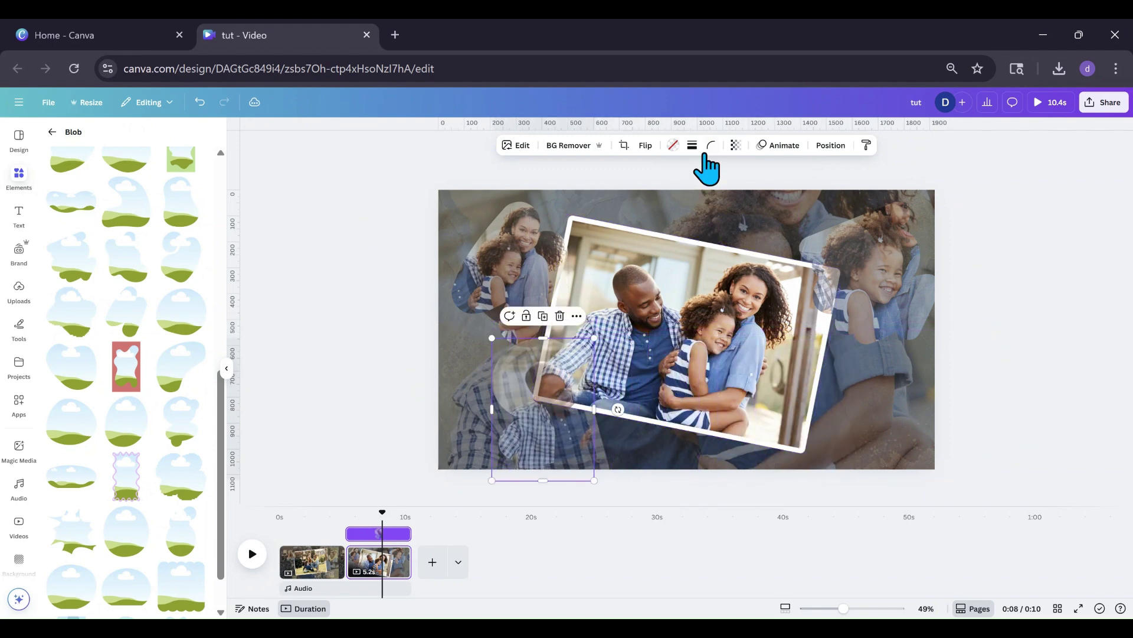
left_click(735, 145)
left_click_drag(720, 188, 730, 188)
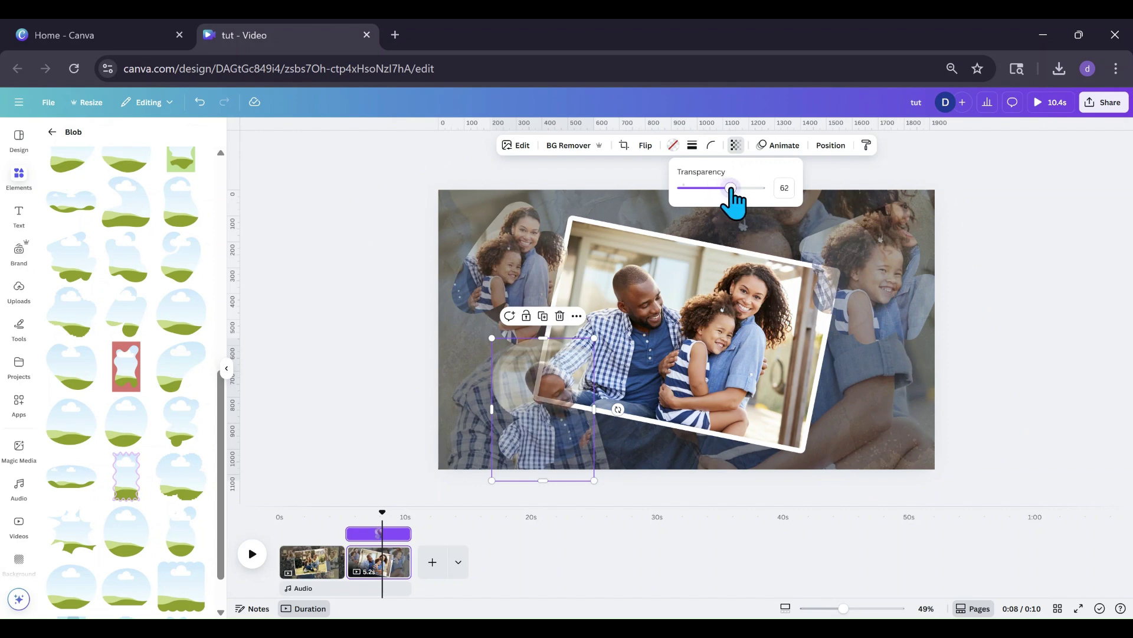
left_click_drag(564, 442, 553, 268)
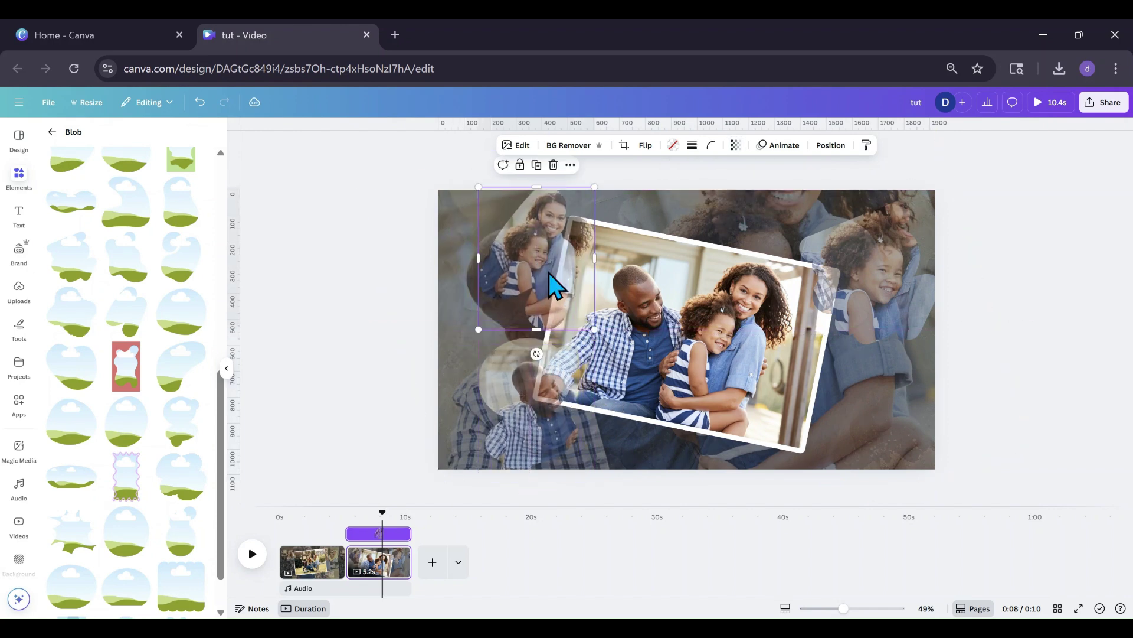
Apply the Tectonic animation to the upper-left blob frame with its intensity reduced to about a quarter of the range.
left_click(779, 145)
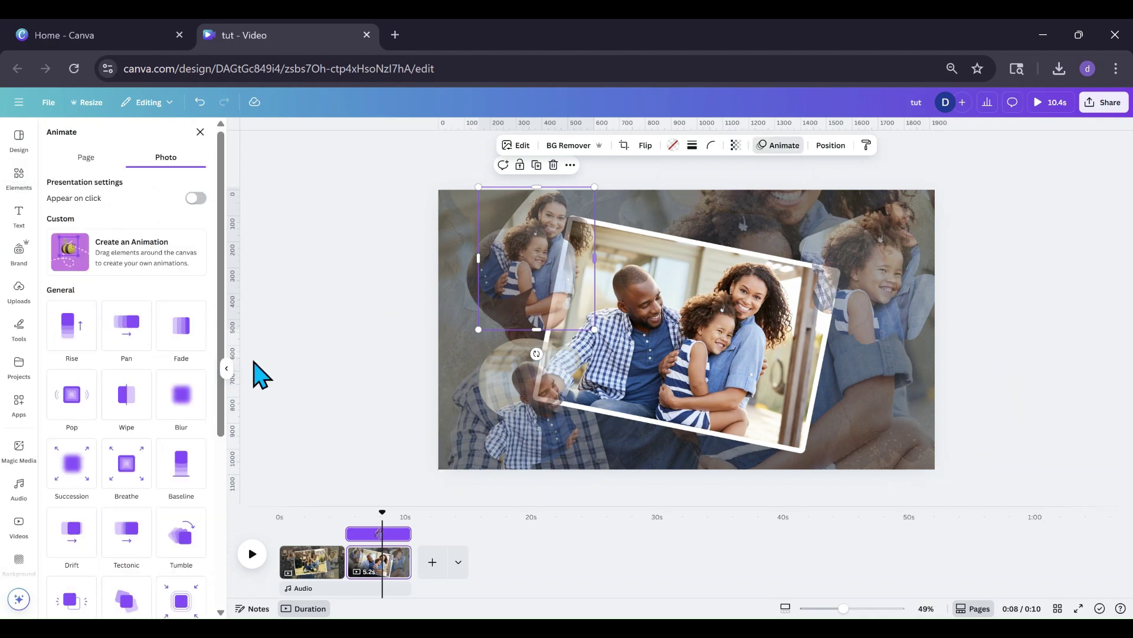
scroll(122, 413, "down", 3)
left_click(122, 387)
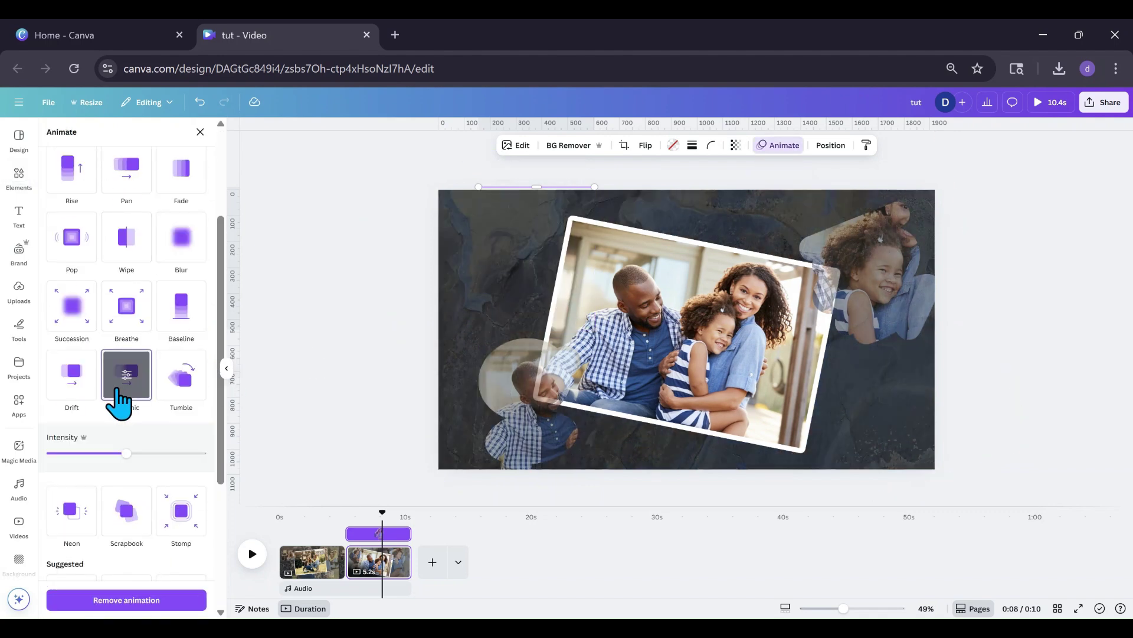
left_click_drag(119, 453, 79, 454)
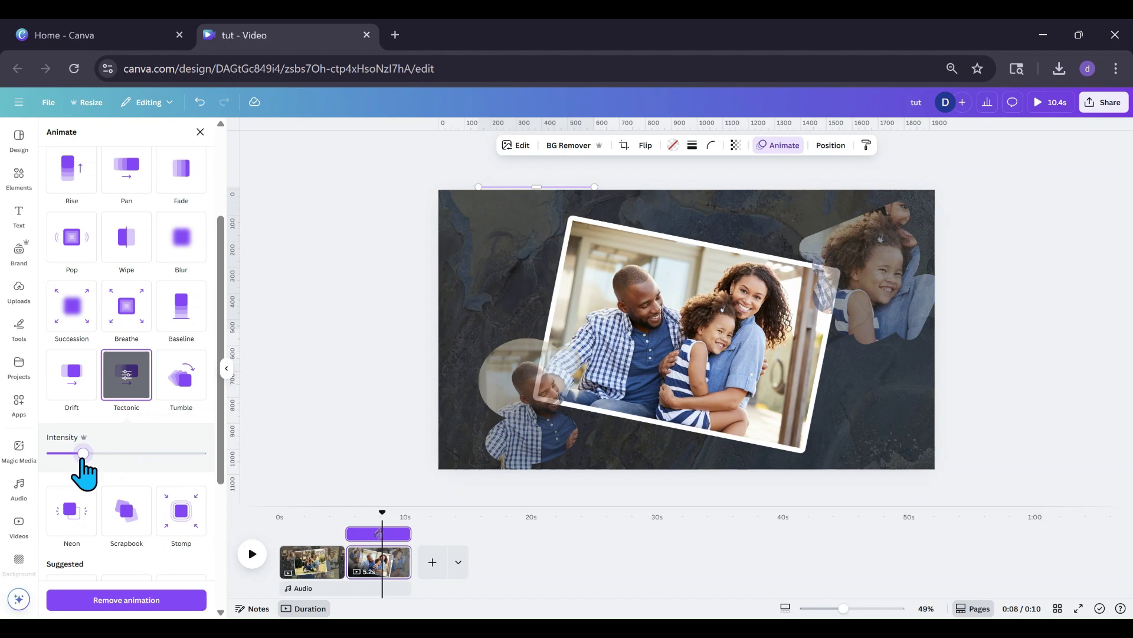
Give the lower-left and upper-right blob frames the same Tectonic animation with intensity reduced to about a quarter.
left_click(492, 406)
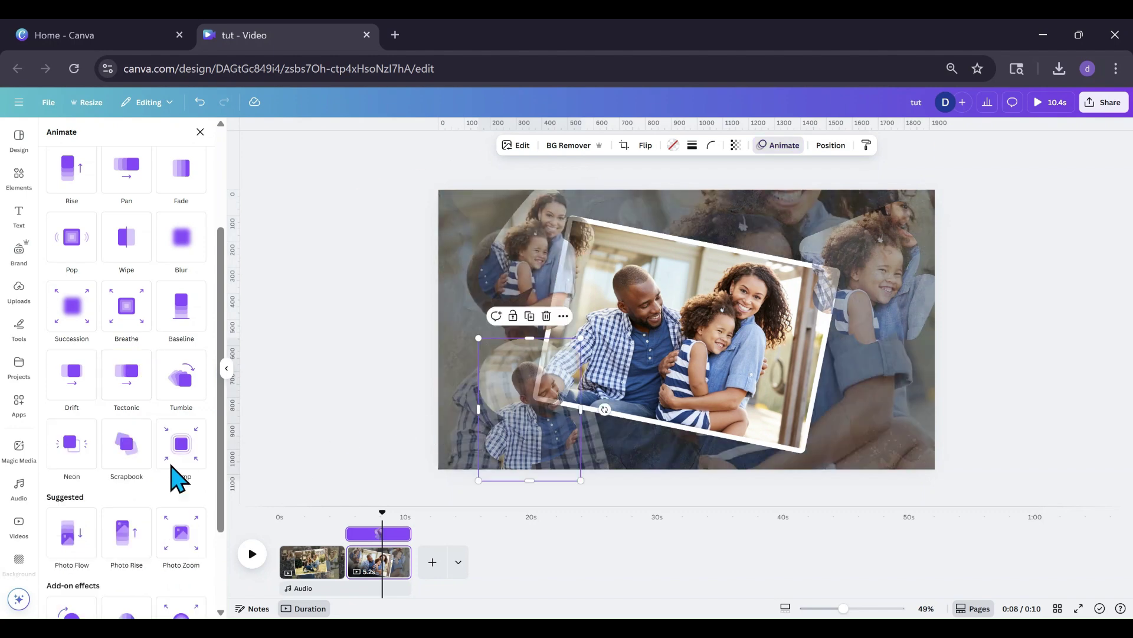
left_click(118, 378)
left_click_drag(121, 454, 83, 454)
left_click(858, 295)
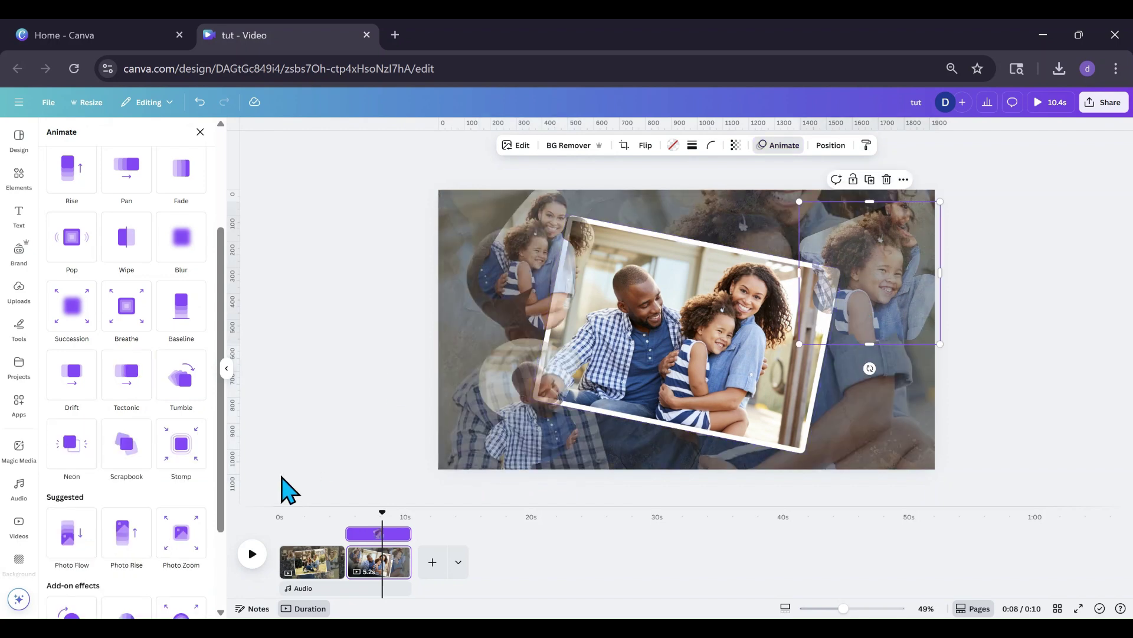
left_click(131, 399)
left_click_drag(126, 453, 84, 454)
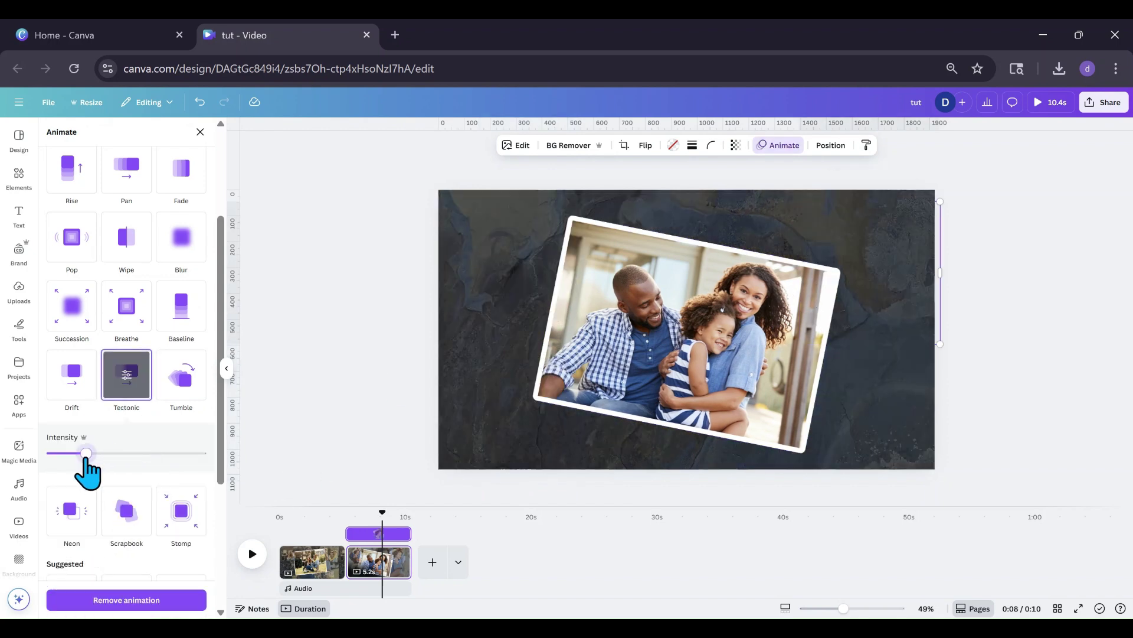
left_click(384, 367)
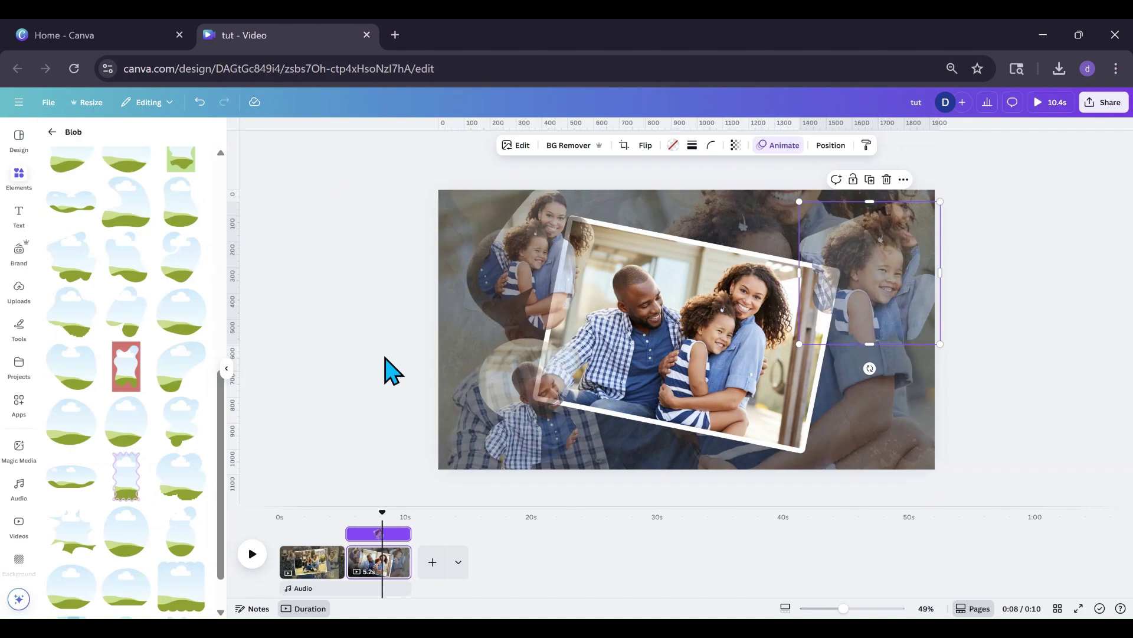
Apply the Succession animation to the tilted outlined photo, on enter, with its speed at the minimum.
left_click(636, 360)
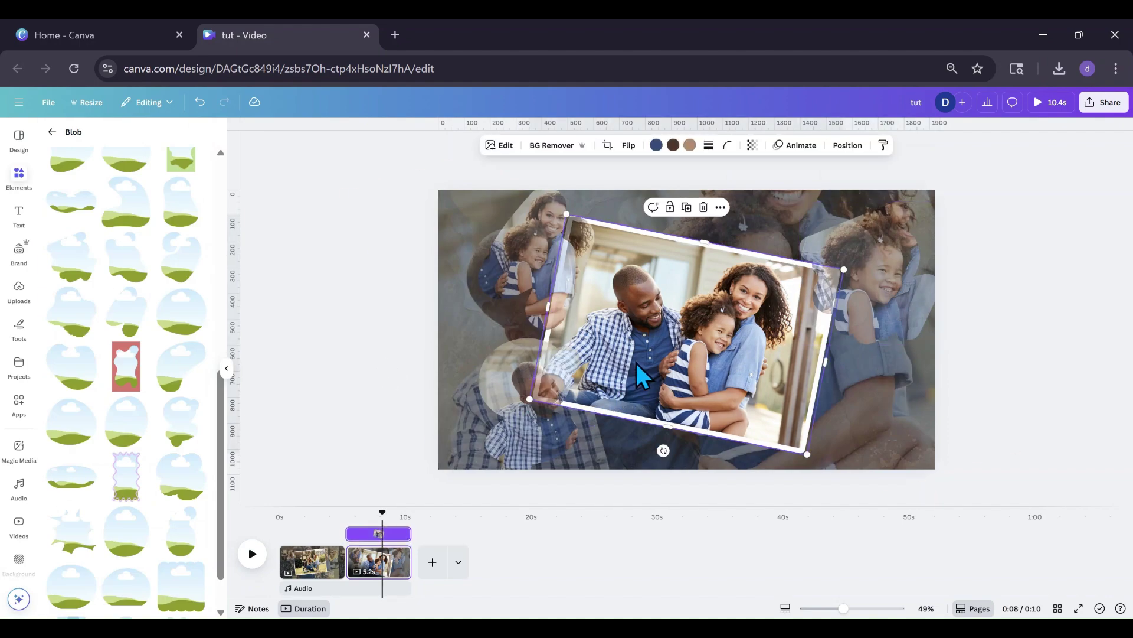
left_click(814, 150)
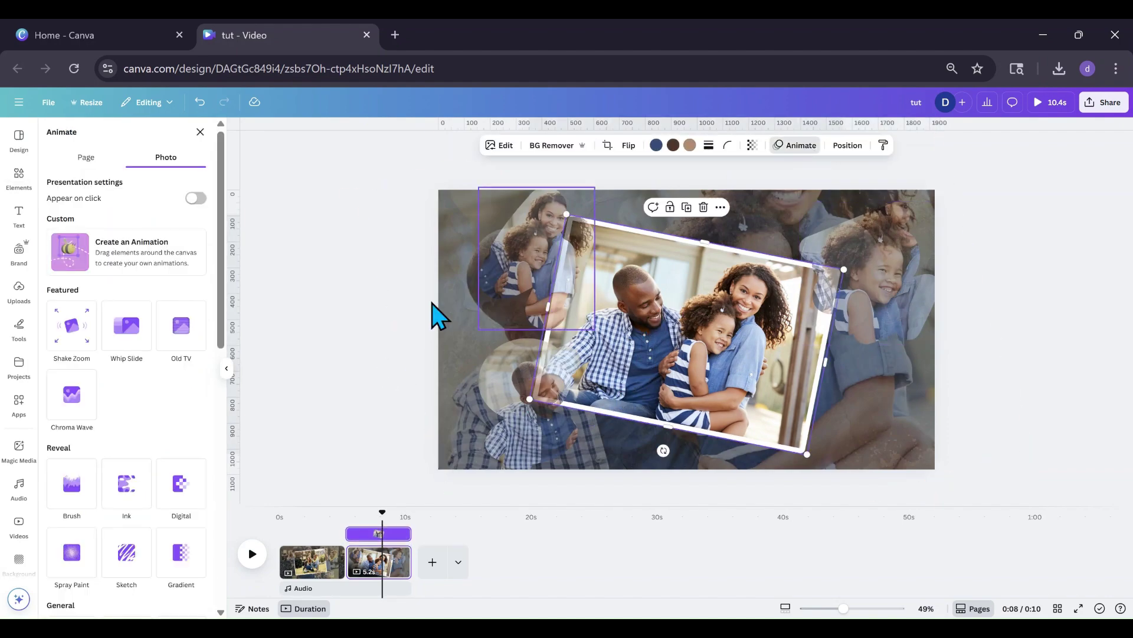
scroll(174, 425, "down", 2)
left_click(131, 428)
scroll(139, 451, "down", 4)
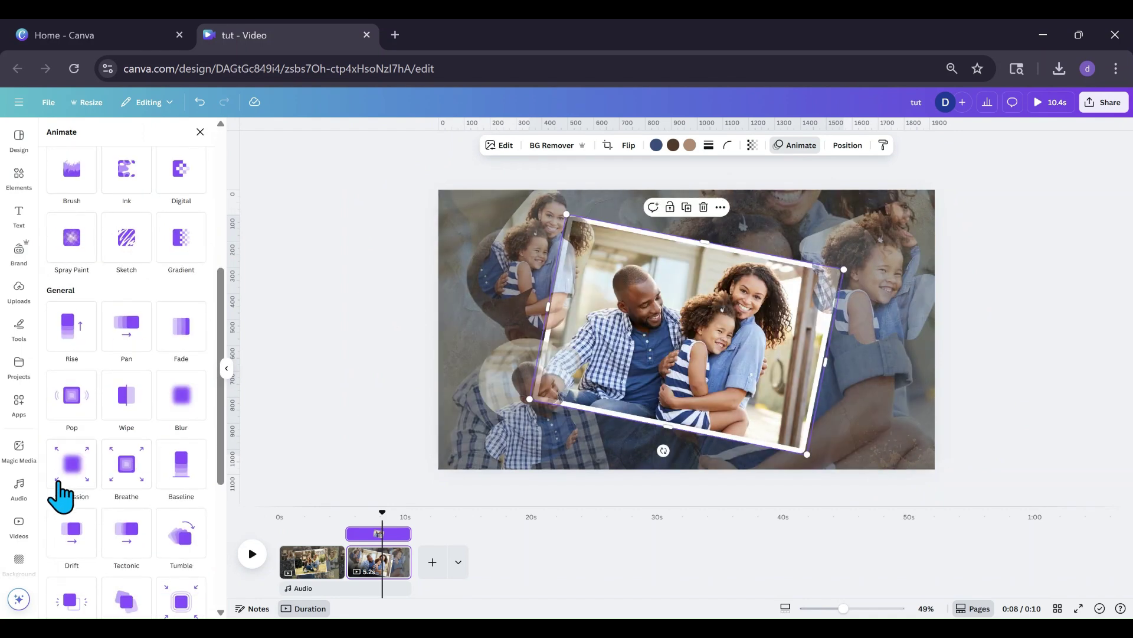
left_click(69, 473)
left_click_drag(122, 410, 52, 410)
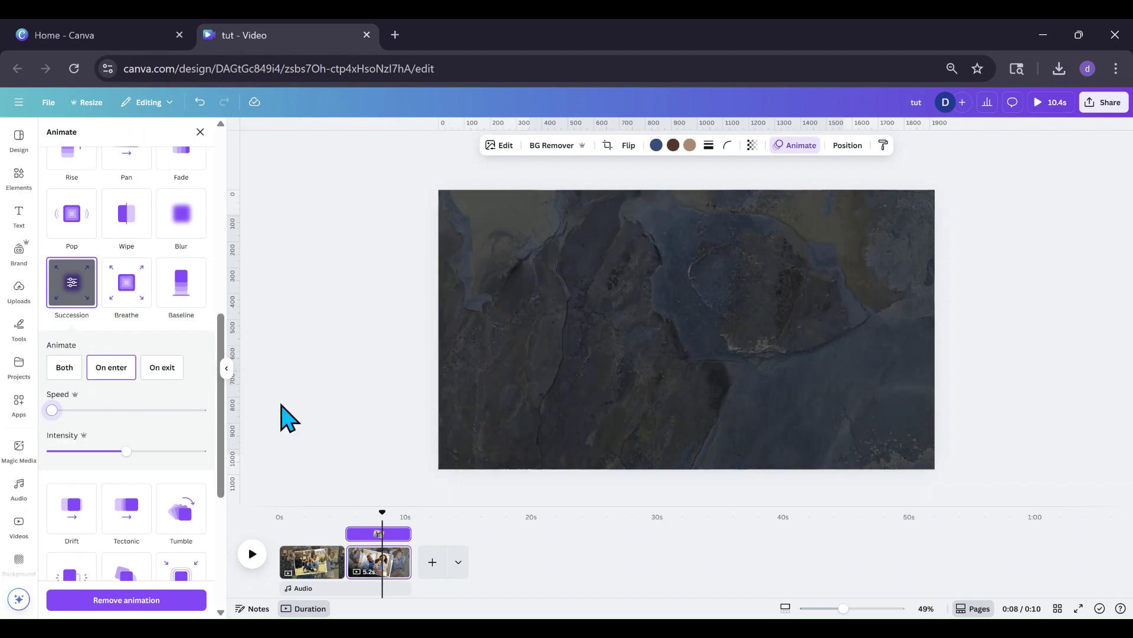
key("Escape")
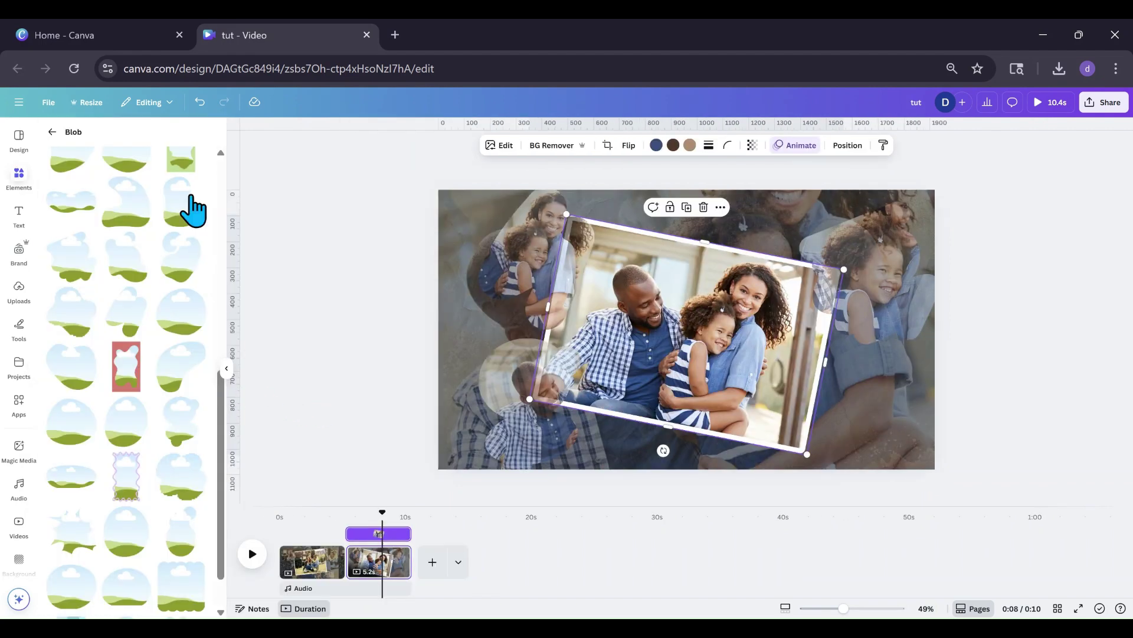
Add the pink crumpled paper texture from the recently used elements and recolor it to the family photo's light blue.
left_click(51, 132)
scroll(101, 291, "up", 4)
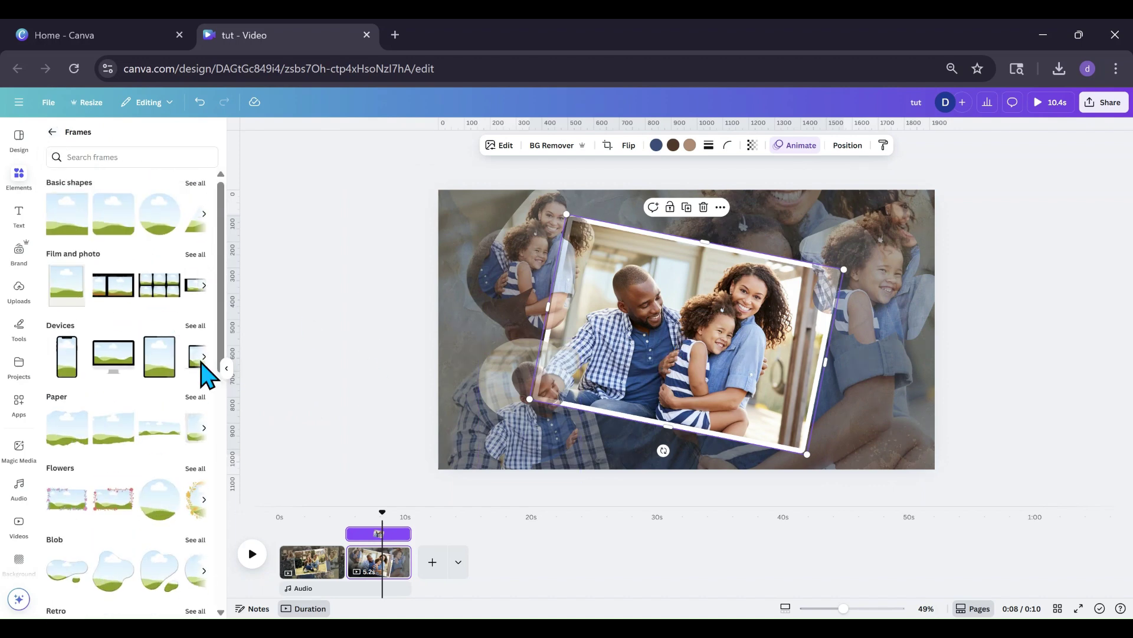
left_click(52, 134)
scroll(121, 218, "up", 8)
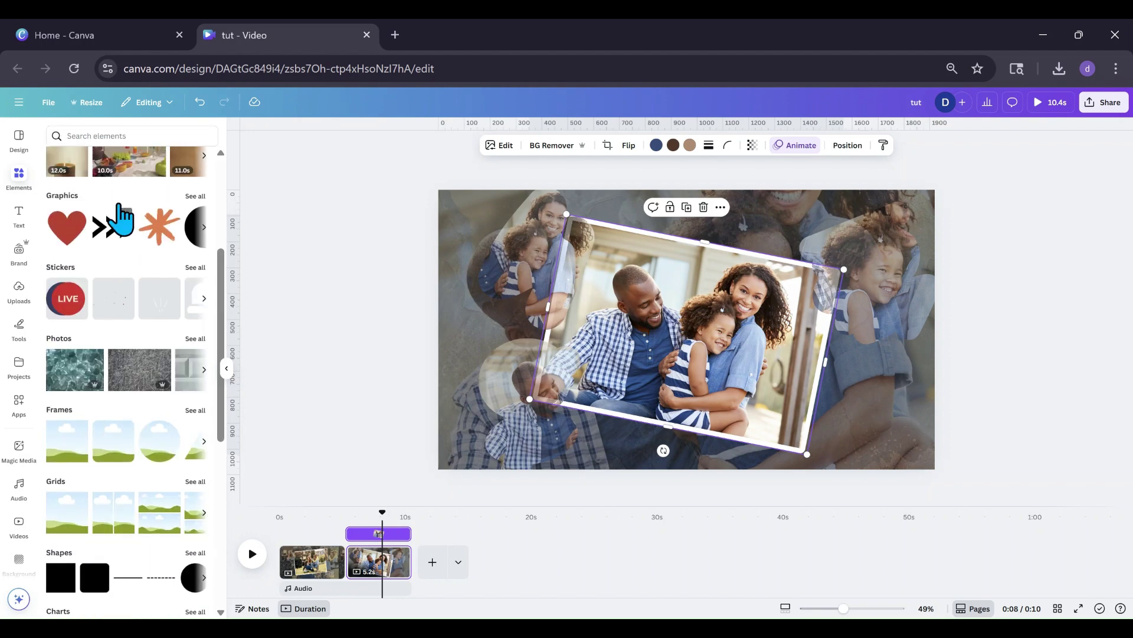
left_click(190, 163)
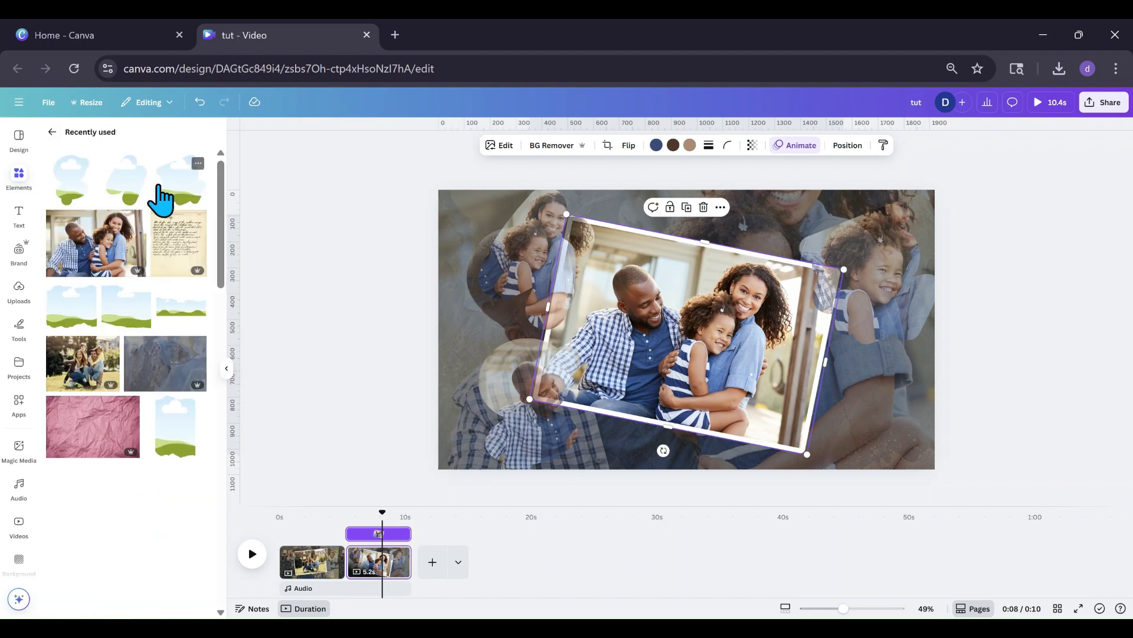
left_click(91, 425)
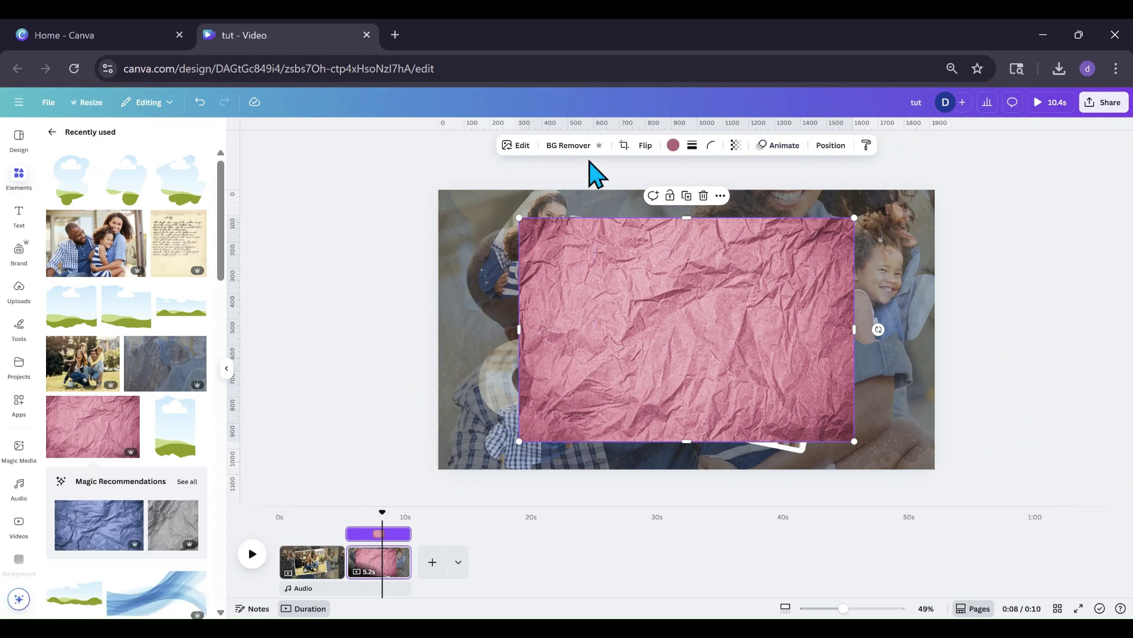
left_click(672, 146)
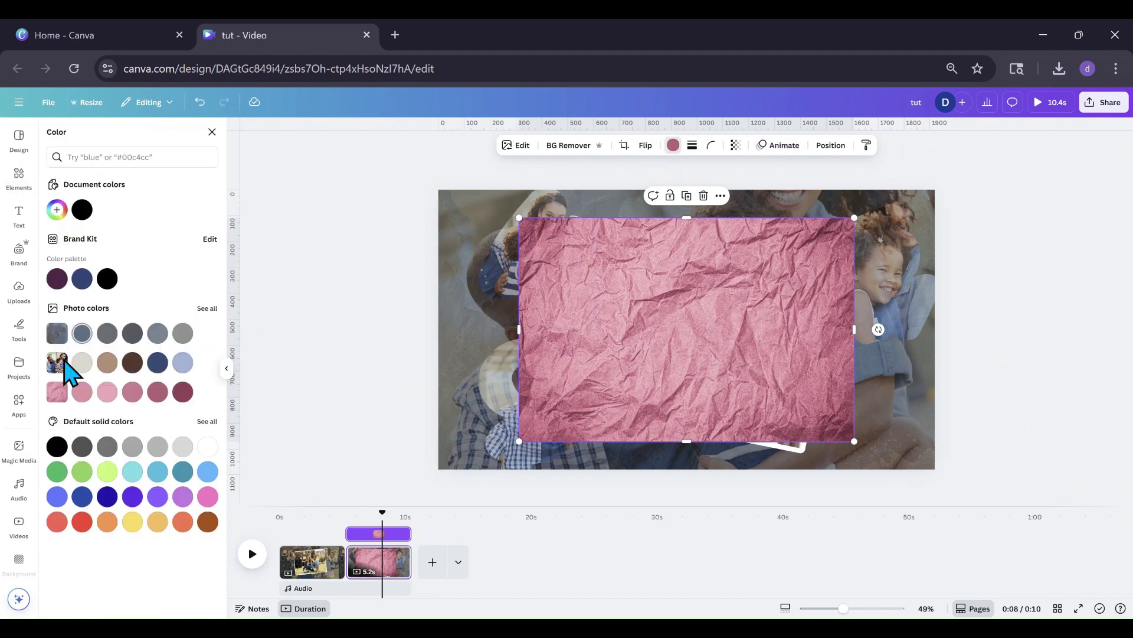
left_click(183, 362)
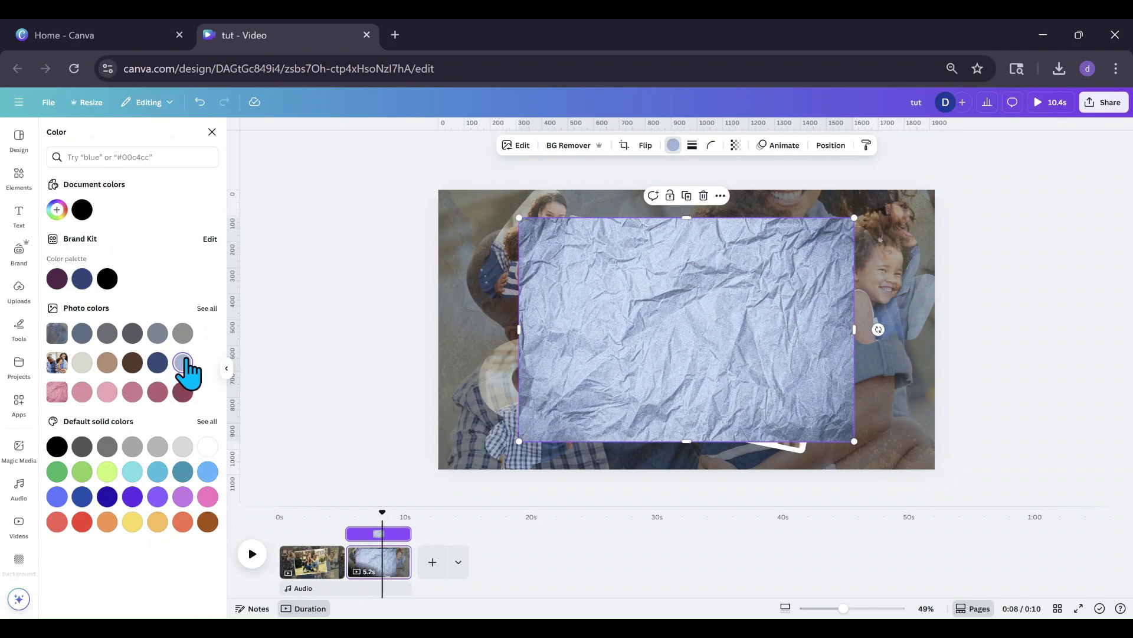
Enlarge the crumpled paper texture to cover the whole page and set its transparency to 17.
left_click(735, 146)
left_click_drag(759, 189, 719, 189)
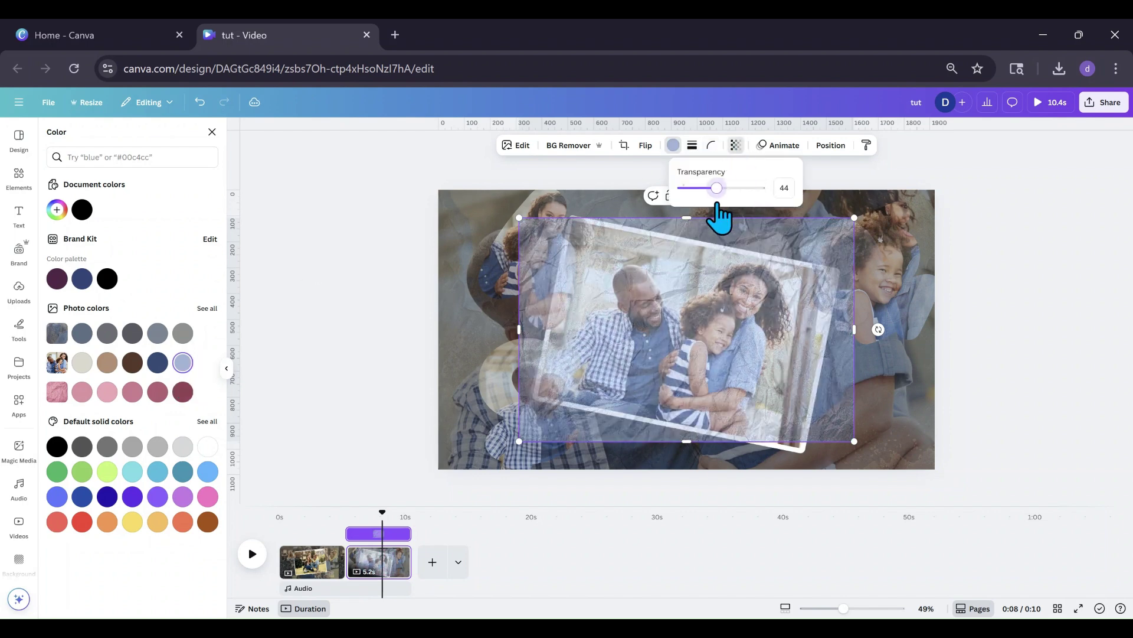
left_click_drag(519, 217, 404, 198)
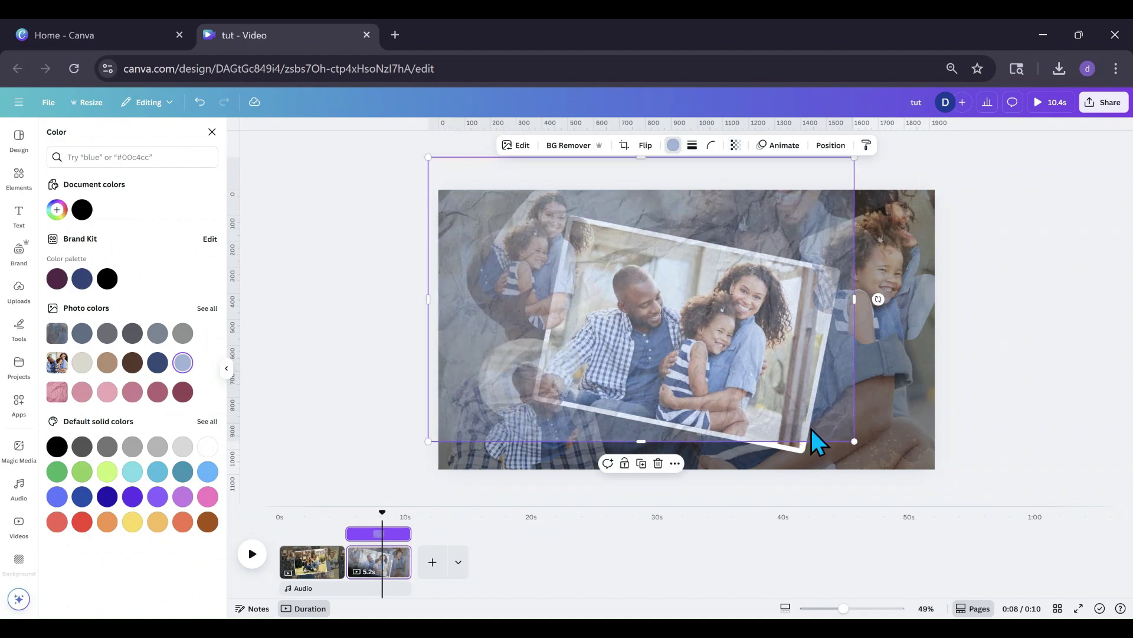
left_click_drag(855, 444, 973, 477)
left_click(738, 148)
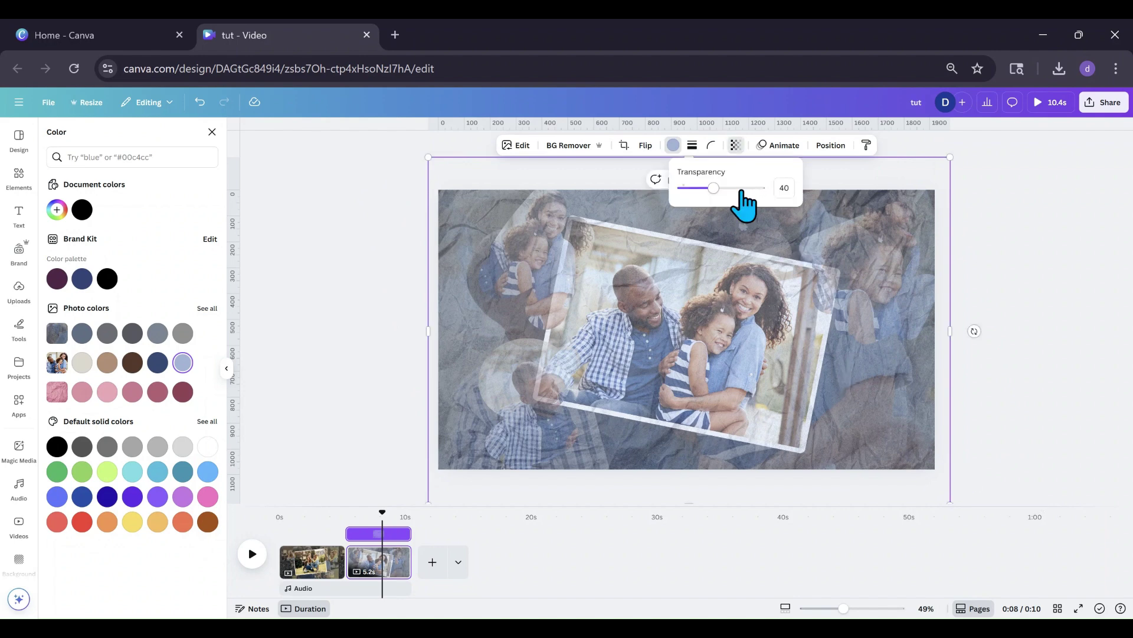
mouse_move(716, 190)
left_mouse_down()
mouse_move(688, 190)
mouse_move(702, 206)
left_mouse_up()
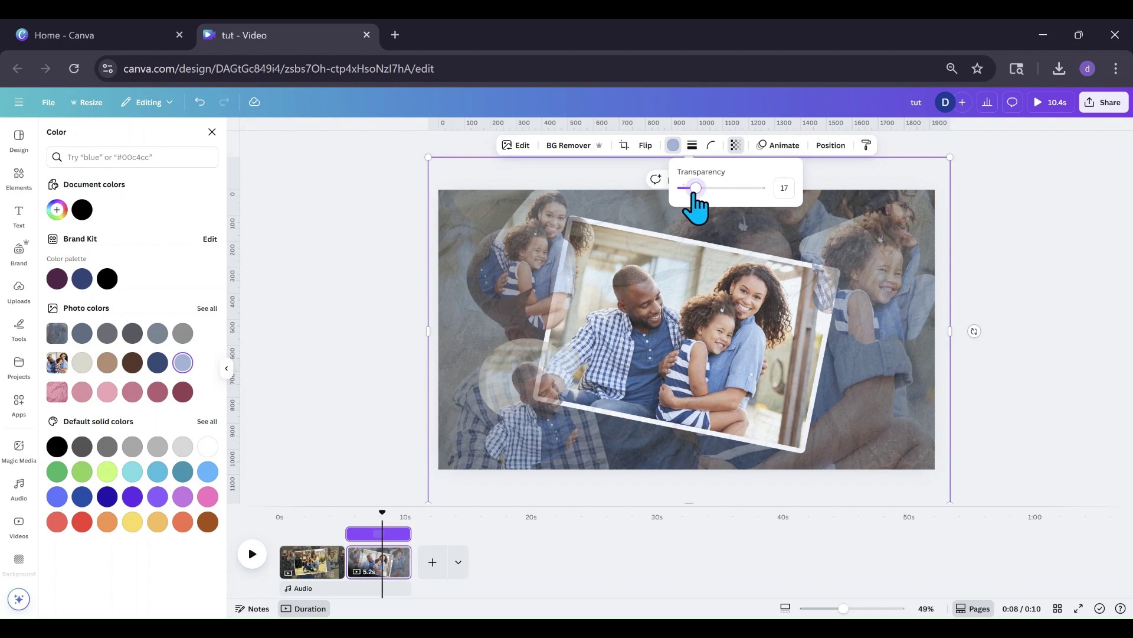
left_click(498, 263)
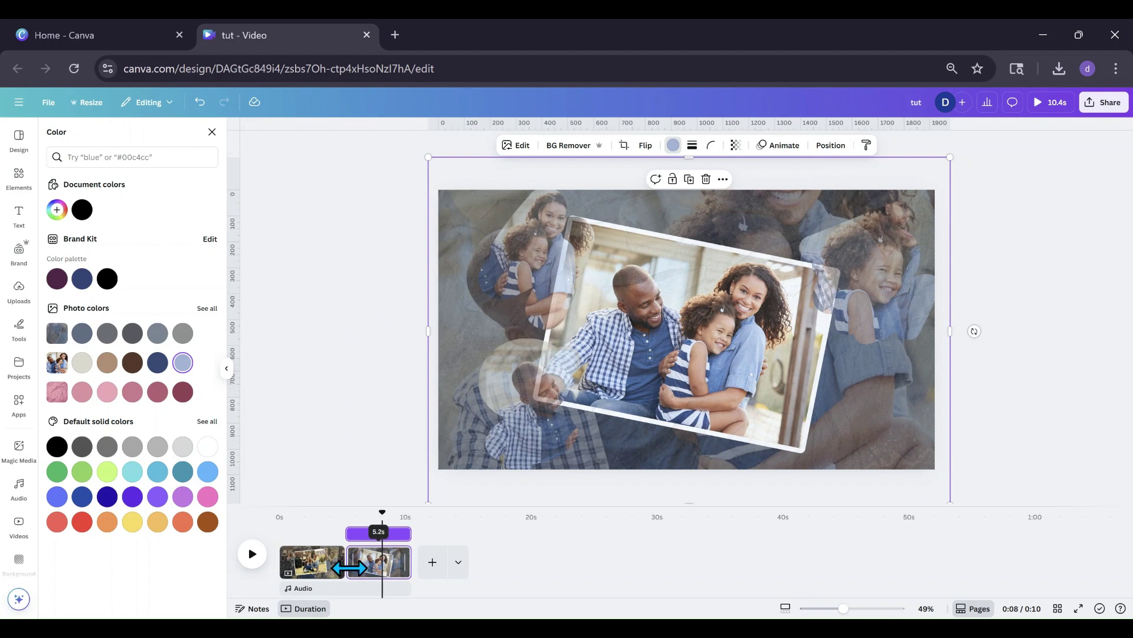
Preview the second page's animations by playing the video from the start of that page.
left_click(352, 581)
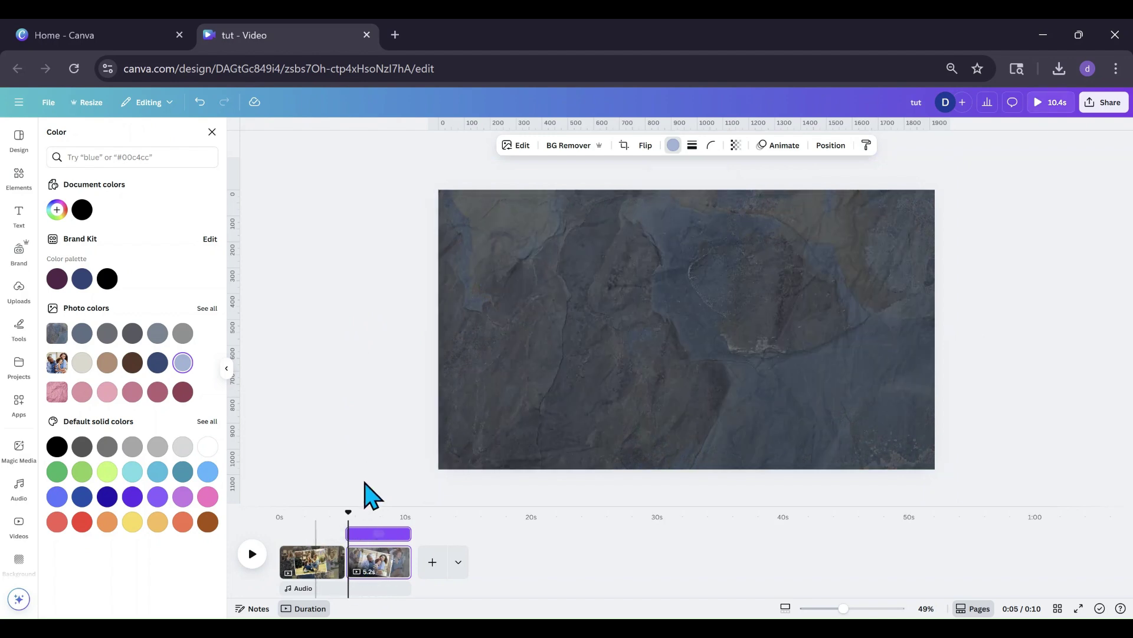
left_click(254, 560)
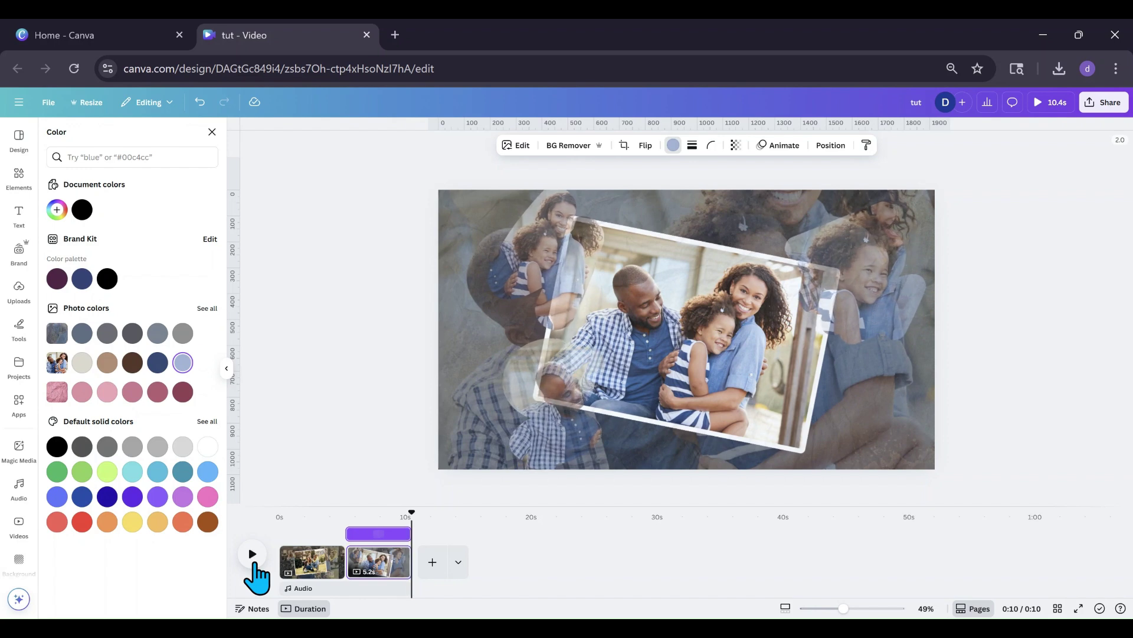
Copy the handwriting overlay from the first page to the second page and place it over the page's upper-right corner.
left_click(309, 549)
left_click(536, 432)
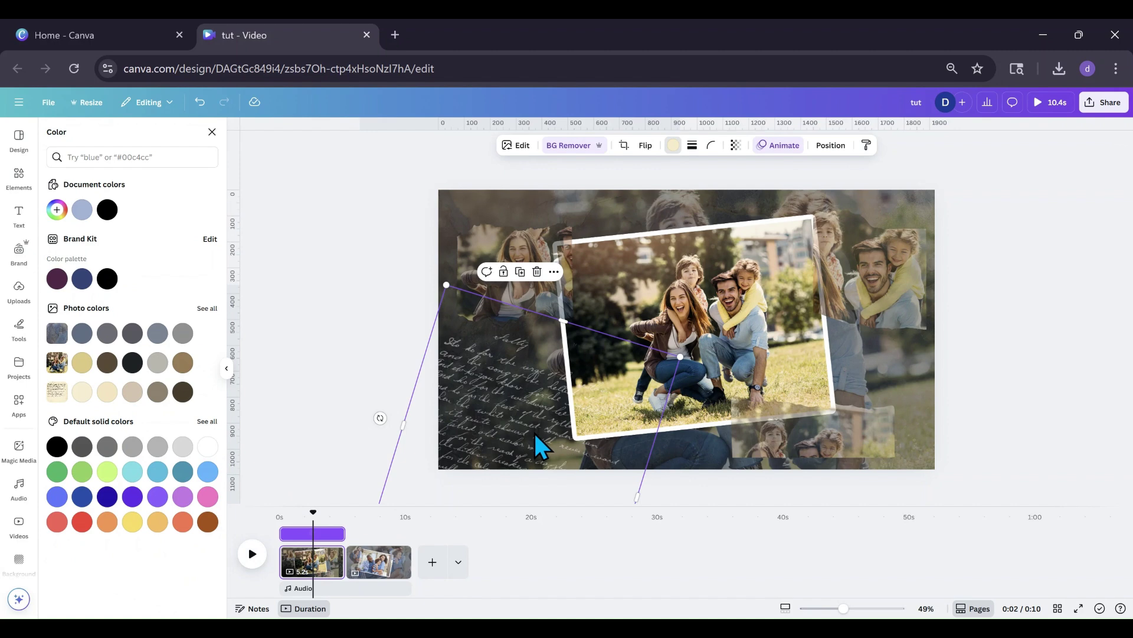
left_click(389, 581)
left_click(727, 437)
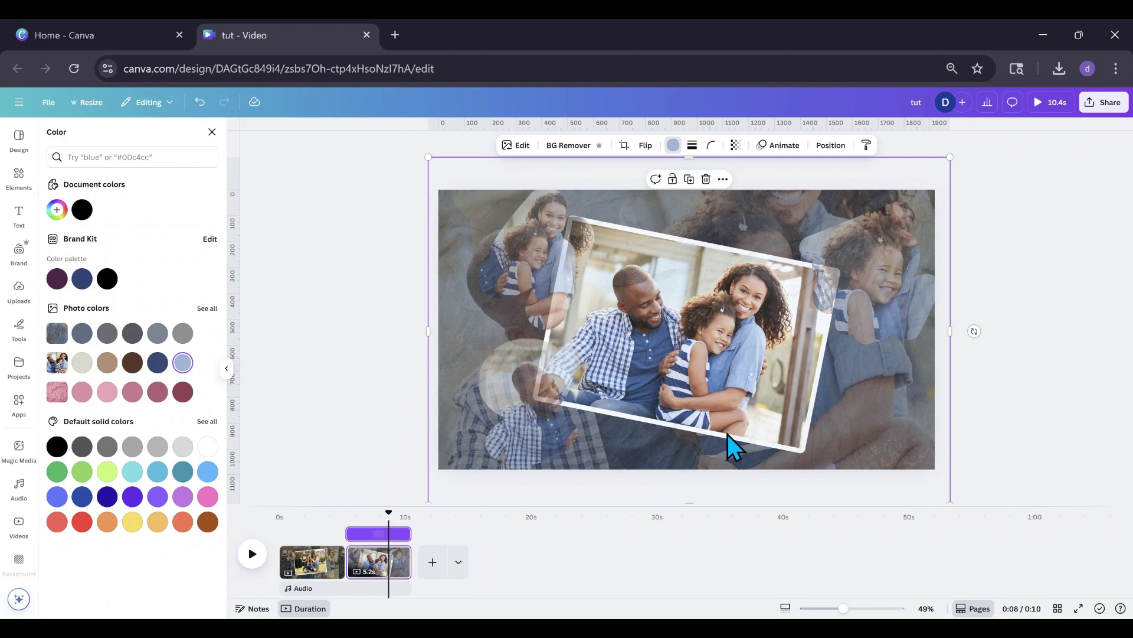
left_click(727, 435)
left_click_drag(563, 455, 925, 228)
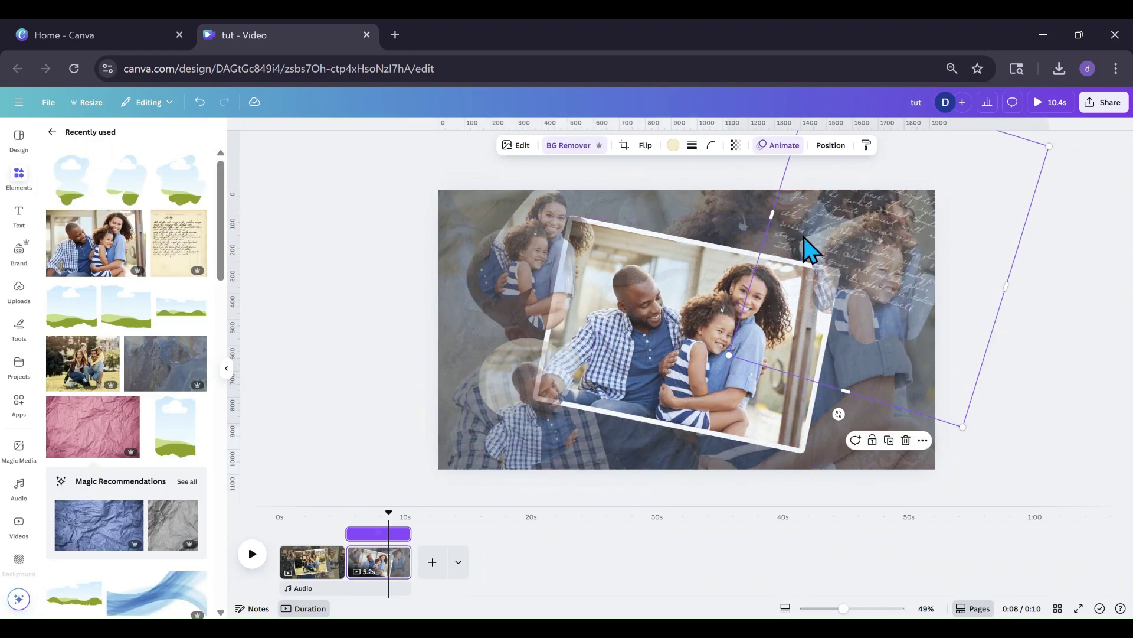
Set the direction of the handwriting overlay's Rise animation to downward.
left_click(794, 147)
scroll(126, 354, "down", 5)
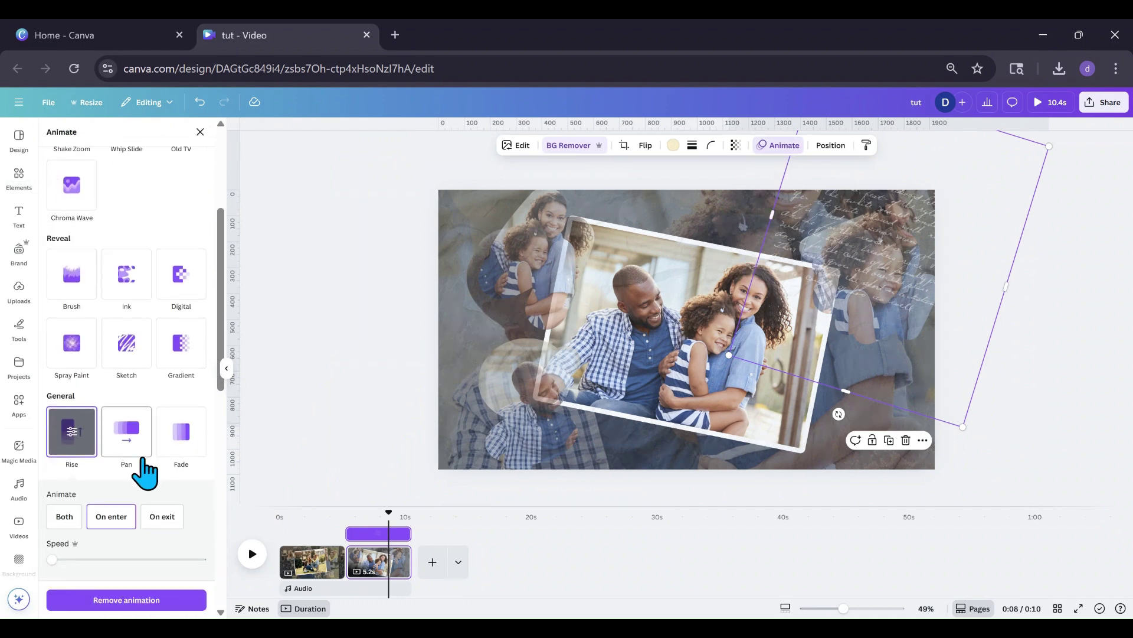
scroll(142, 495, "down", 2)
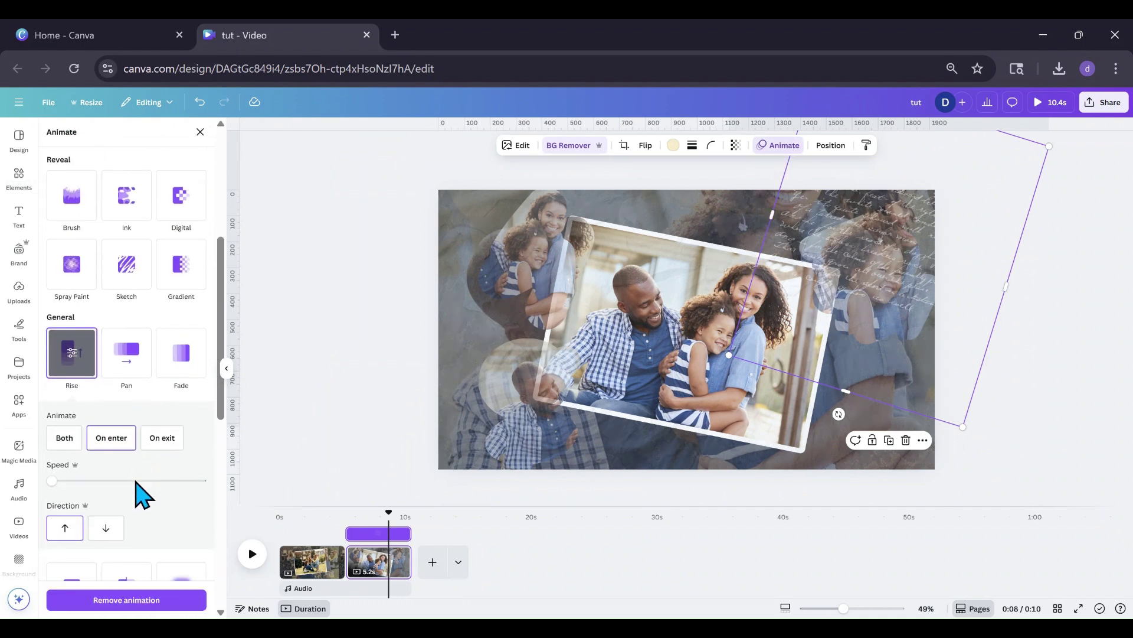
left_click(118, 530)
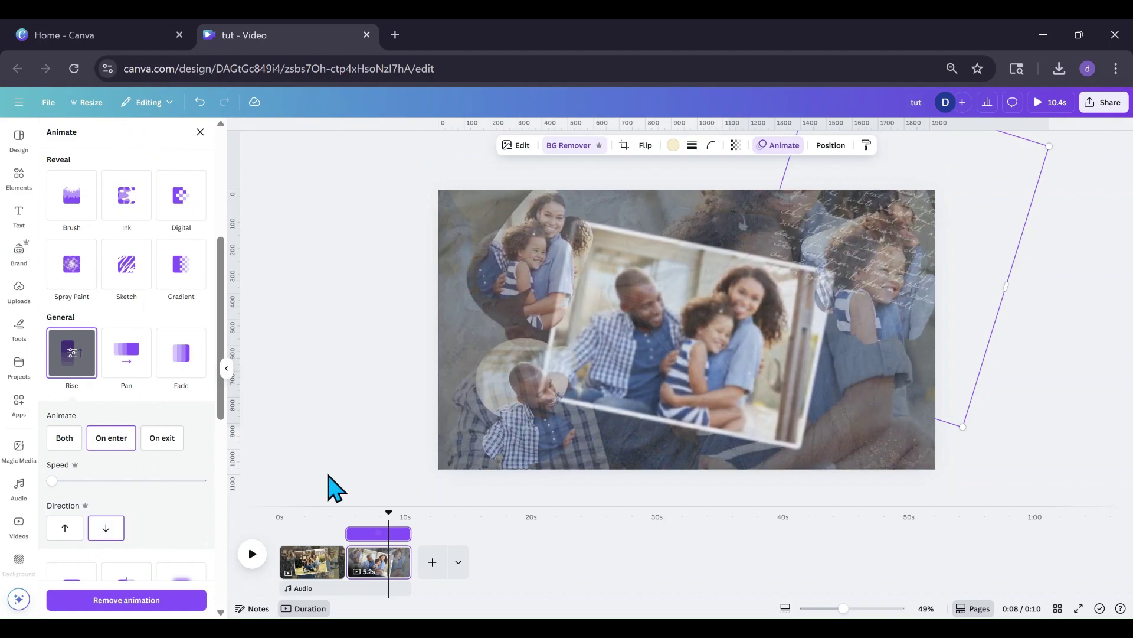
left_click(107, 533)
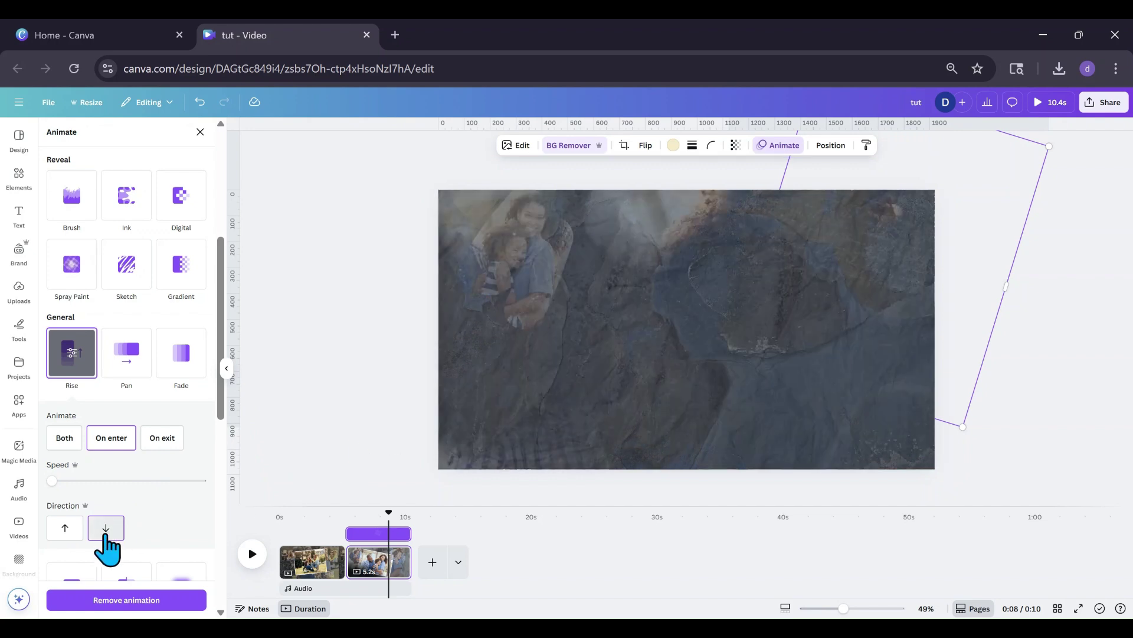
left_click(227, 369)
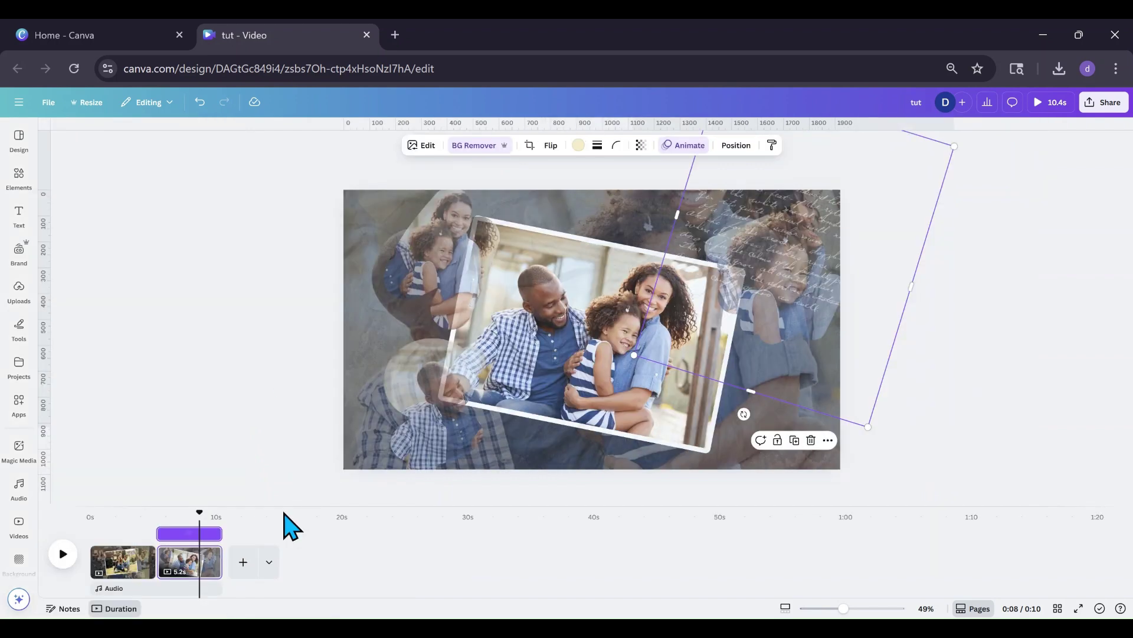
Extend the second page's duration to 7.7 seconds and play it back to check its animations.
left_click(174, 561)
left_click(63, 553)
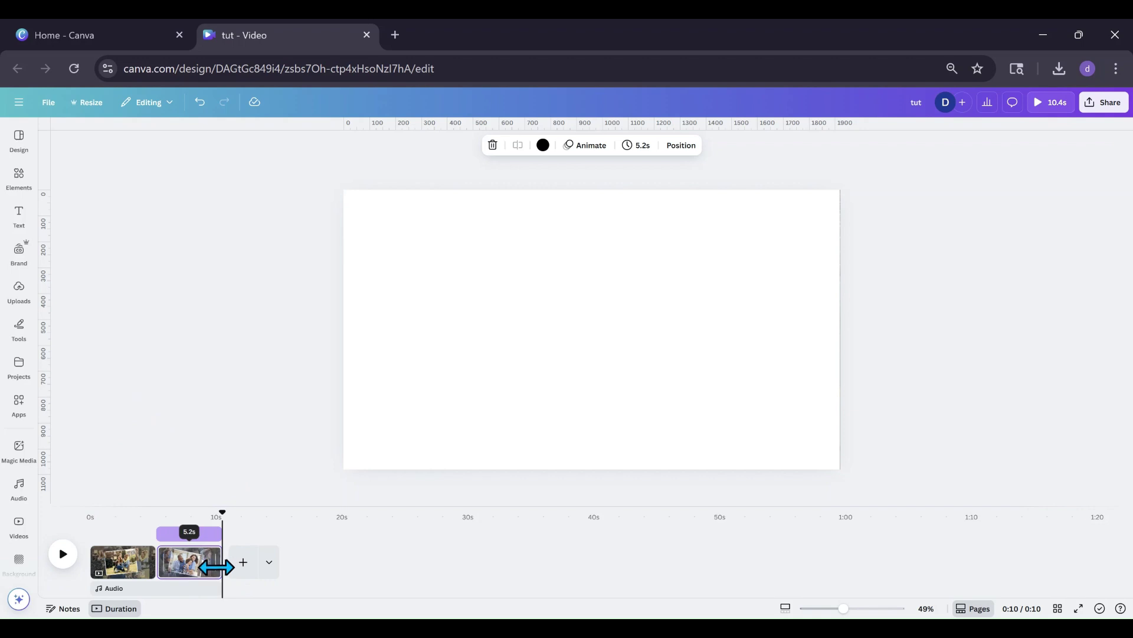
left_click_drag(217, 566, 254, 565)
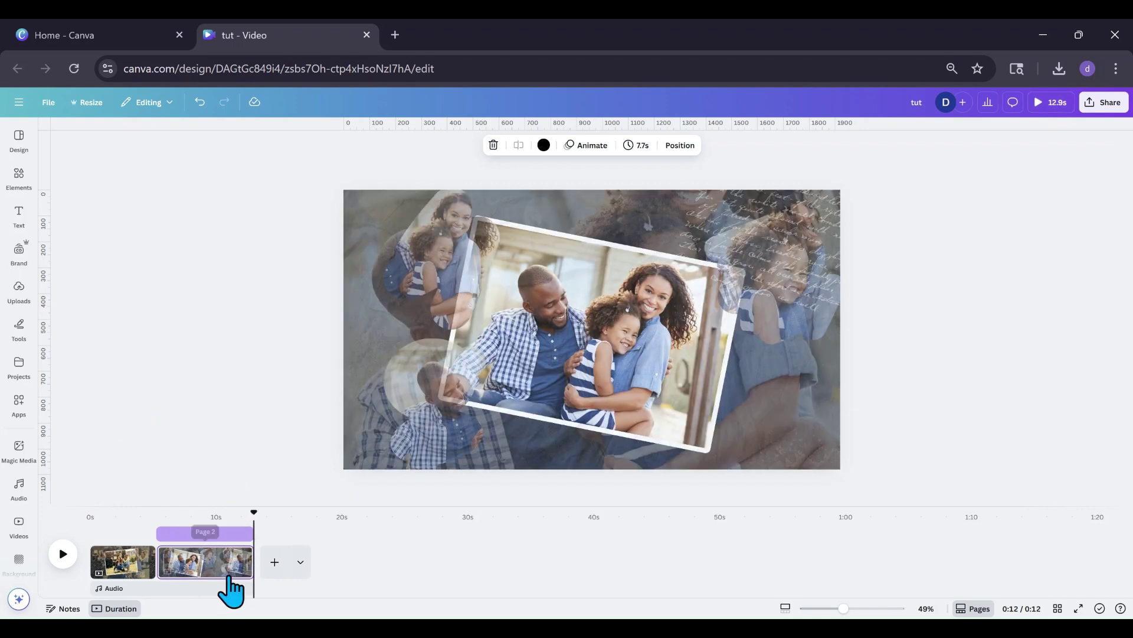
left_click(186, 571)
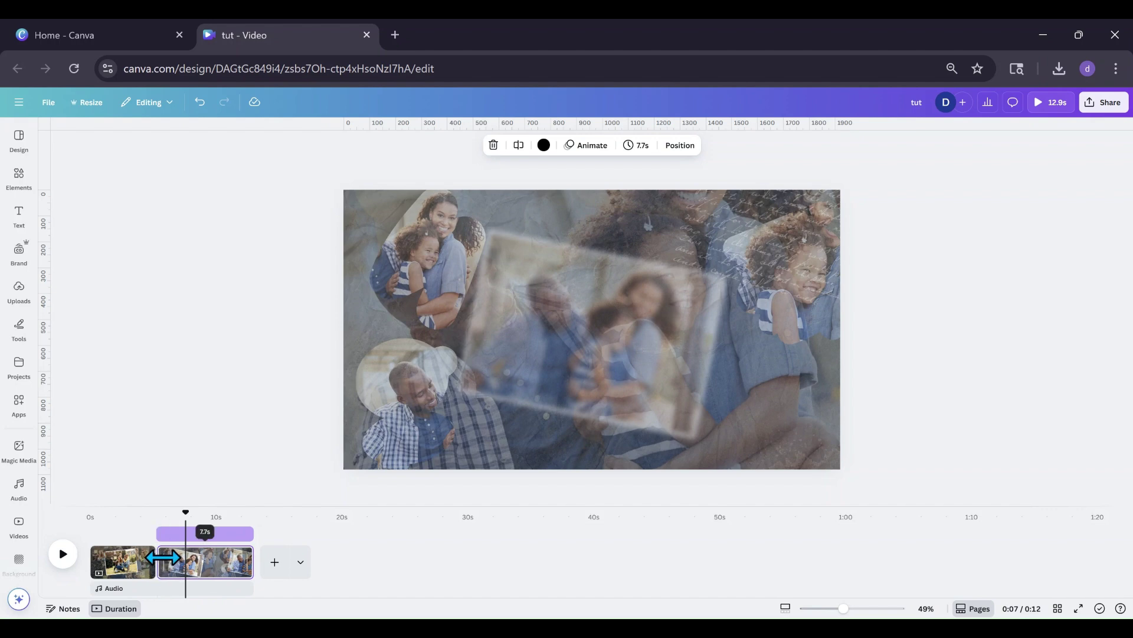
left_click(59, 556)
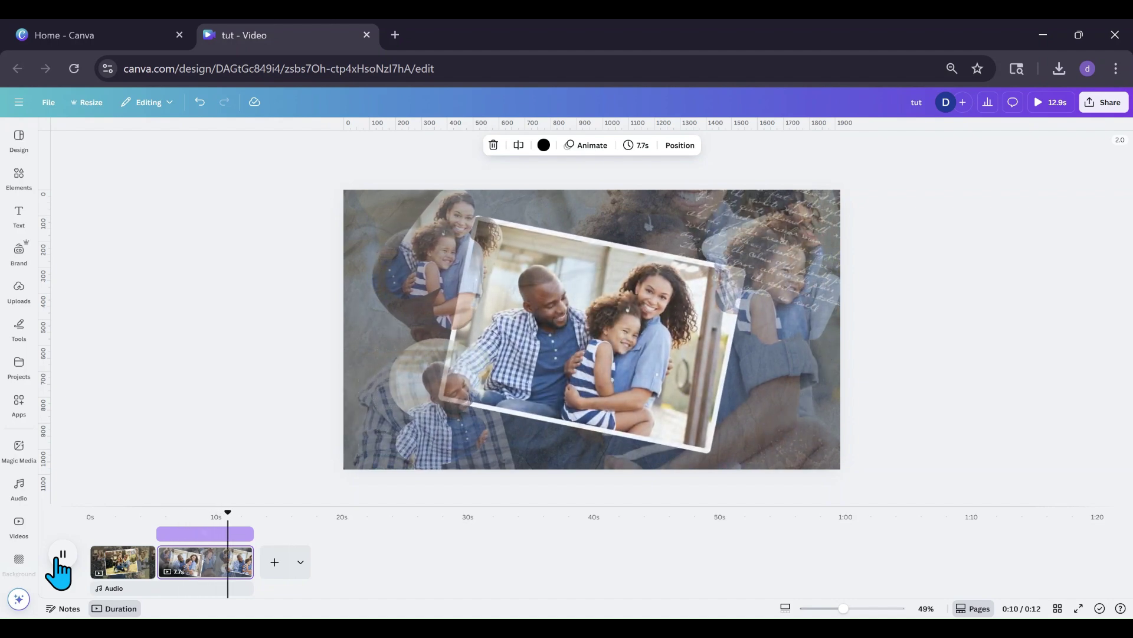
Download only the second page as an MP4 video at 1080p (HD) quality.
left_click(183, 570)
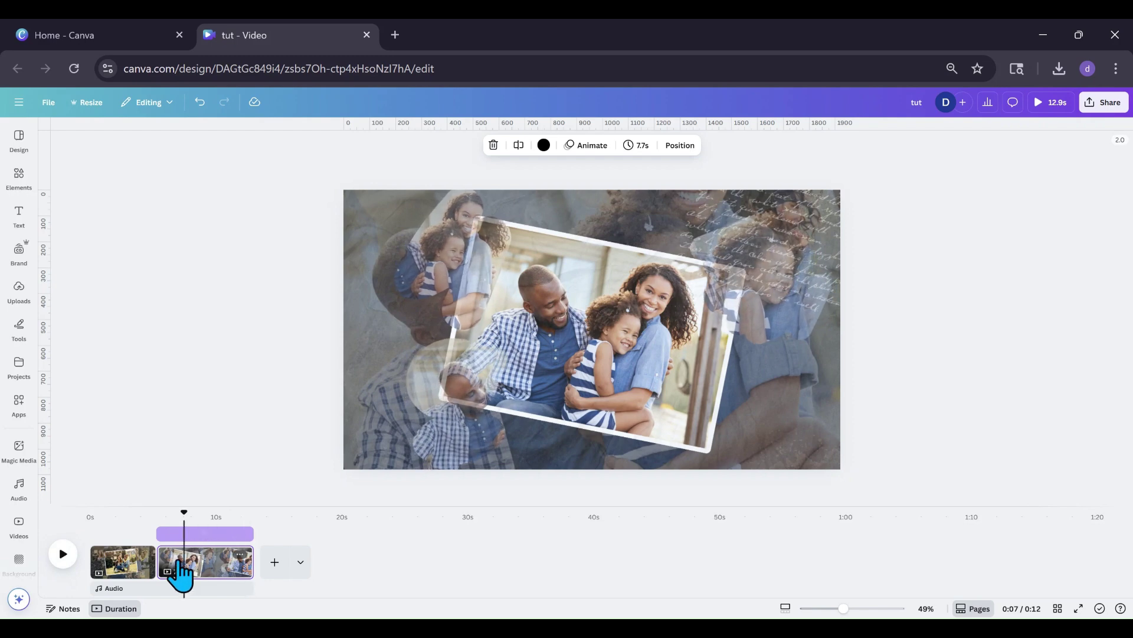
left_click(48, 103)
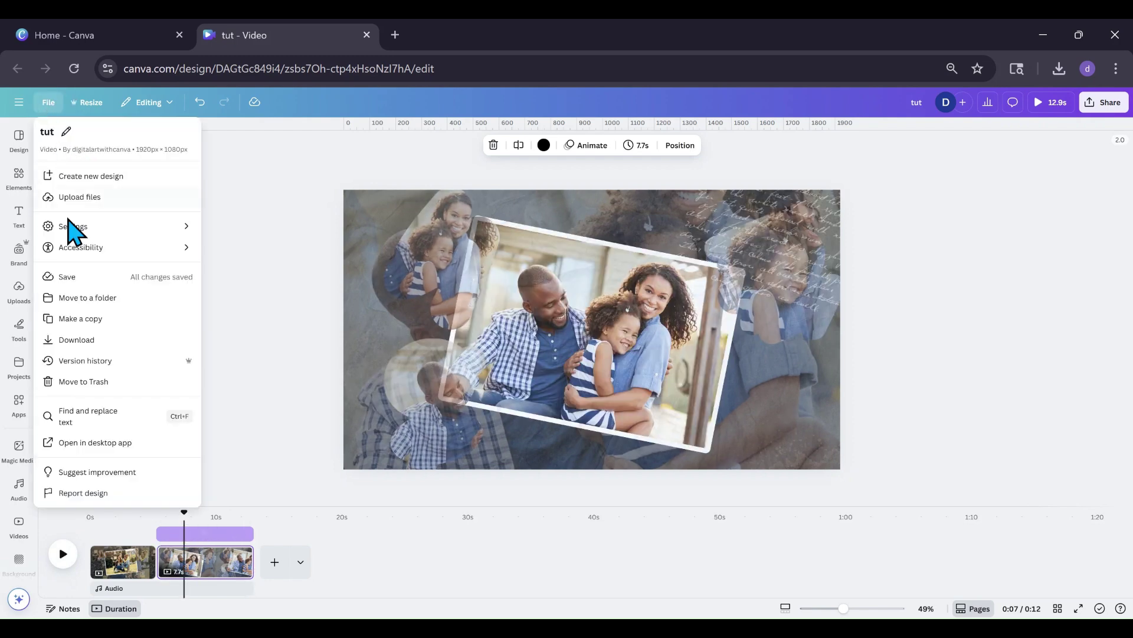
left_click(77, 342)
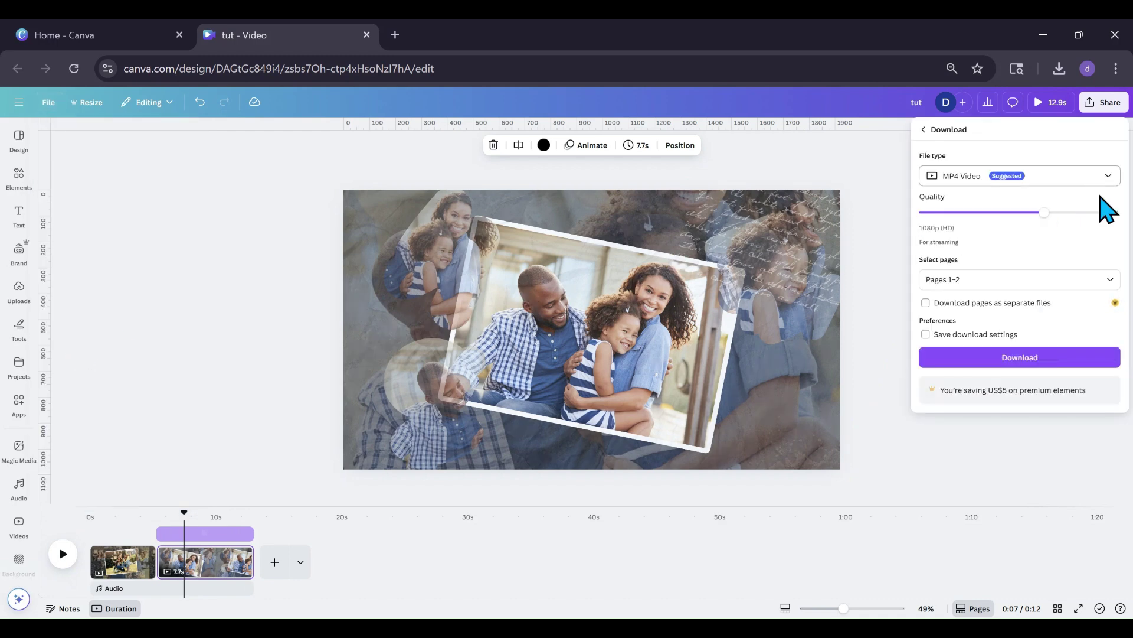
left_click(1107, 281)
left_click(931, 330)
left_click(945, 437)
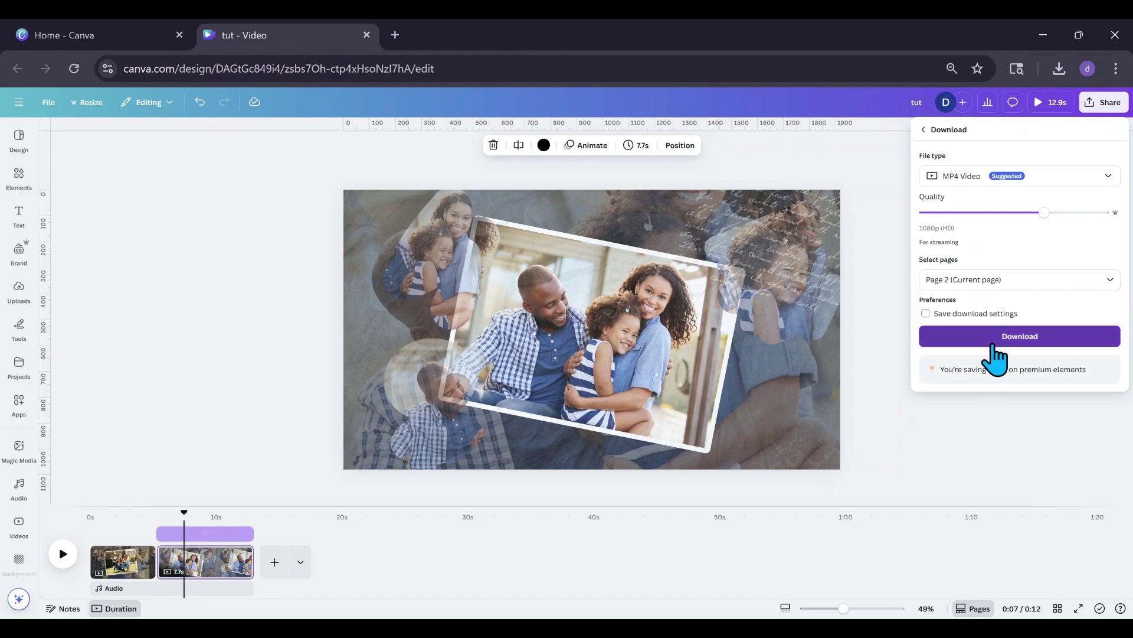
left_click(994, 345)
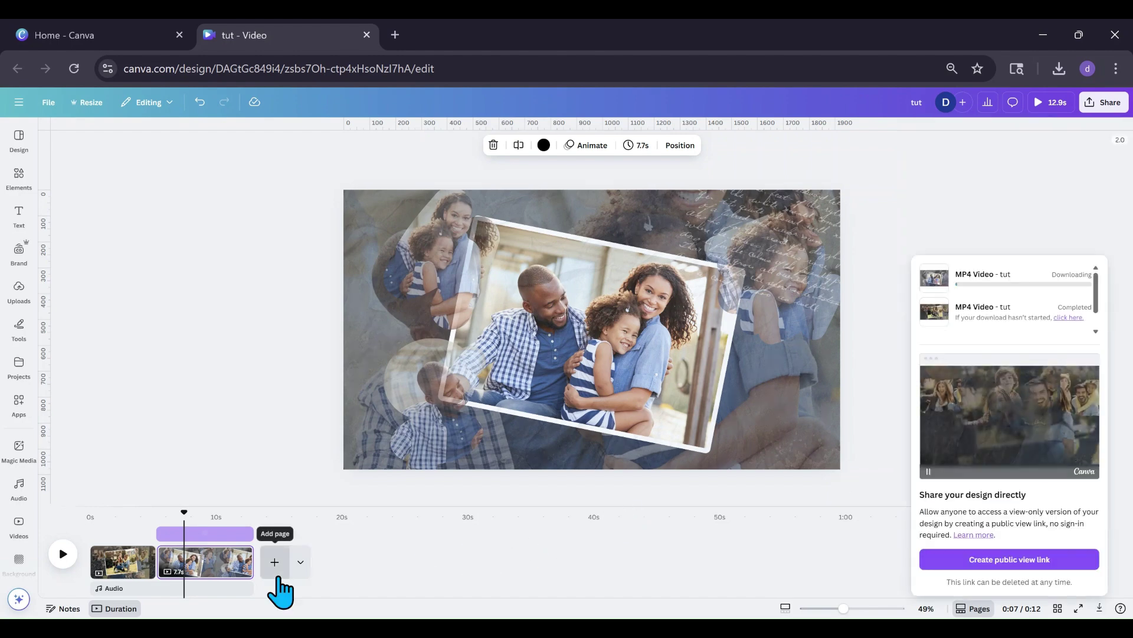
Add a third page containing the exported second-page video and play it back.
left_click(275, 569)
key("ctrl+v")
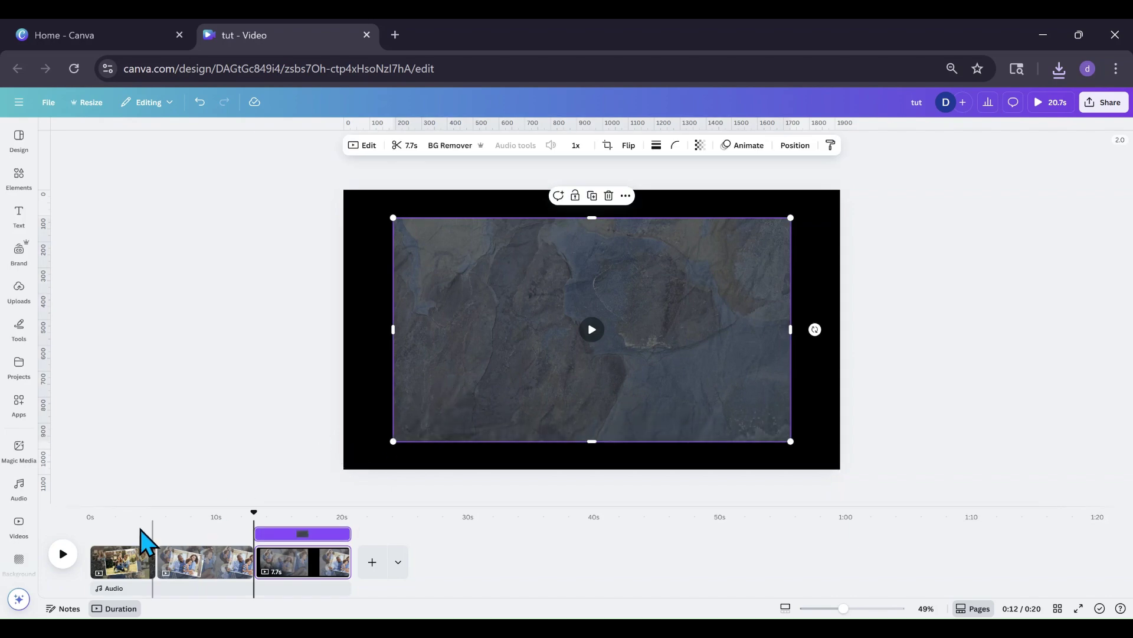
left_click(59, 562)
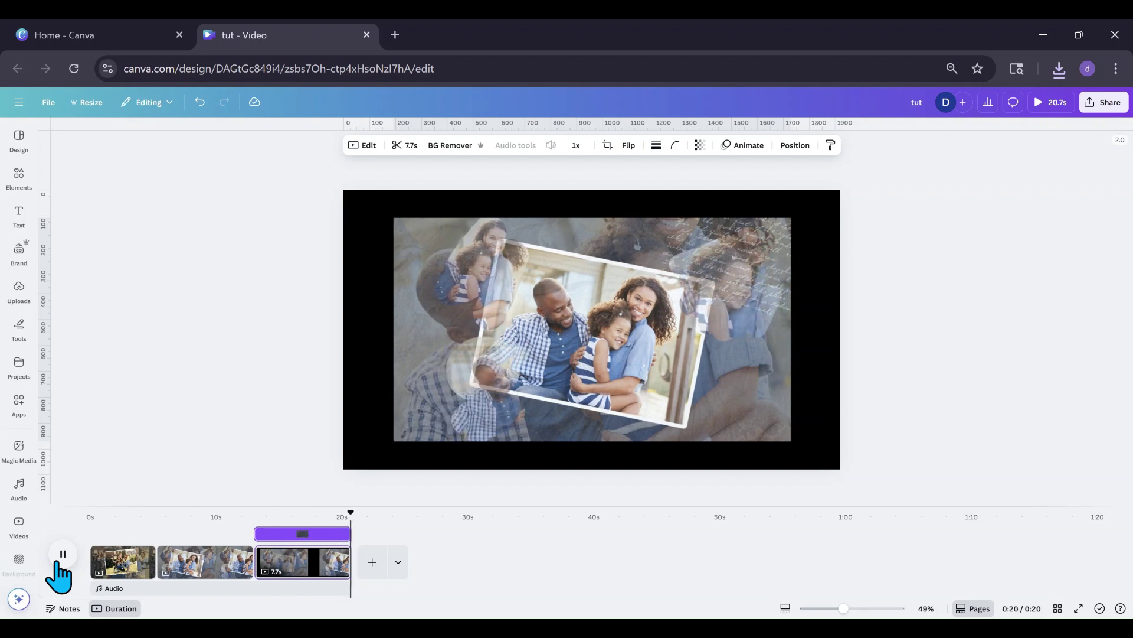
left_click(185, 568)
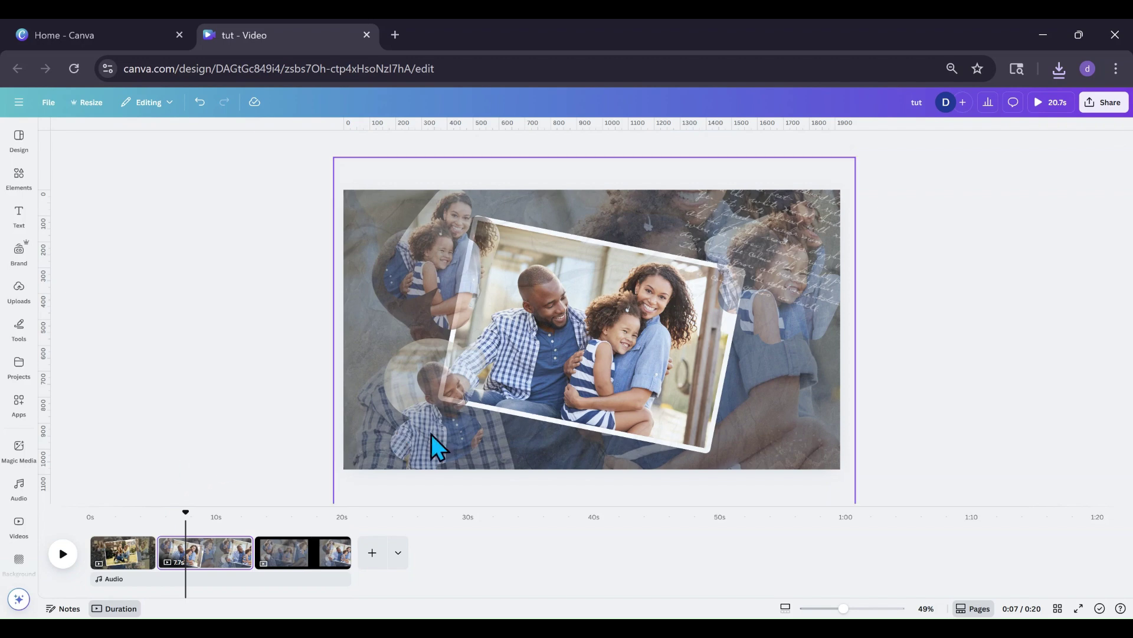